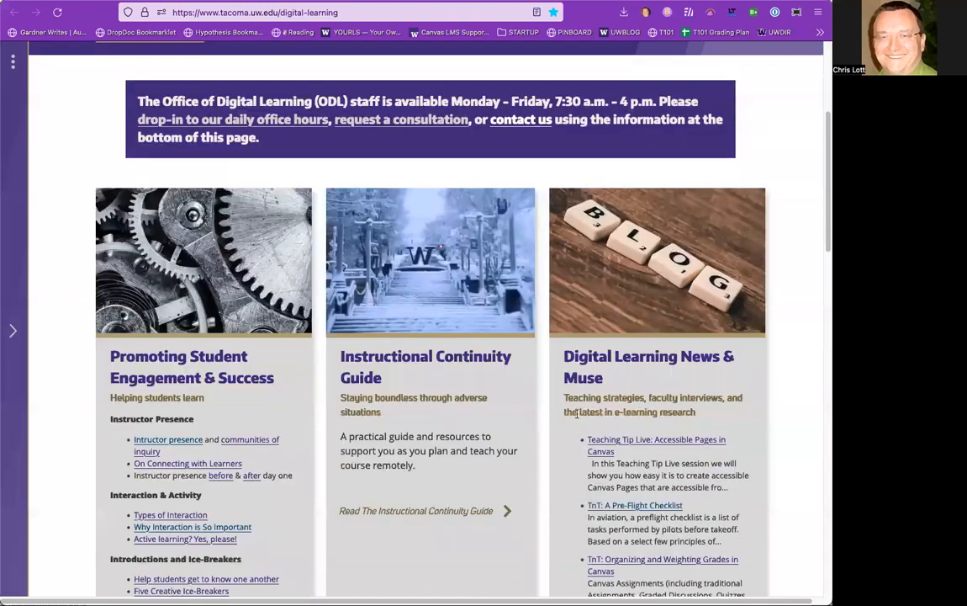
Open the "Teaching Tip Live: Accessible Pages in Canvas" post, follow its Teaching Tip Live Canvas Modules link, and hide the course navigation.
scroll(519, 375, "down", 1)
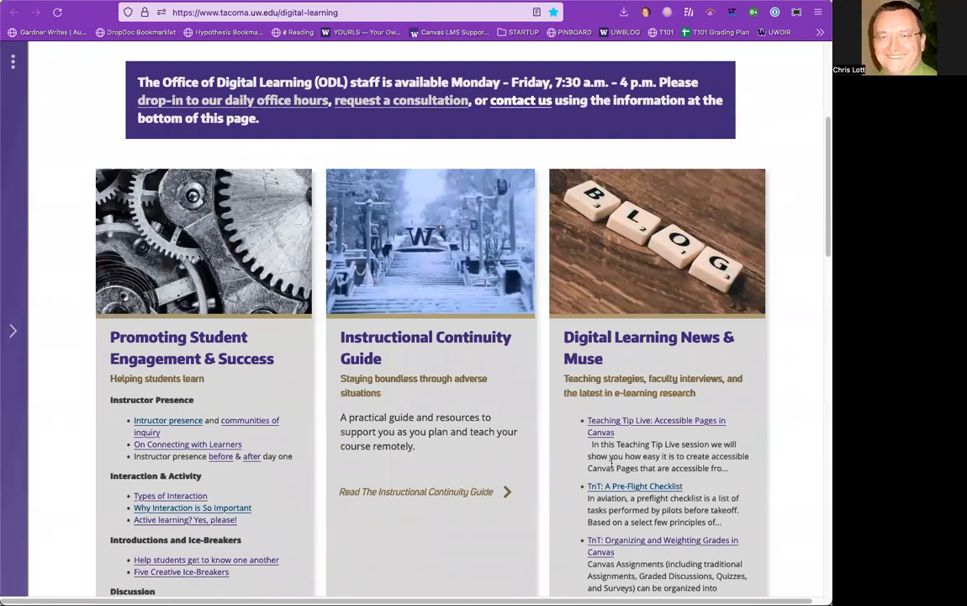
left_click(616, 423)
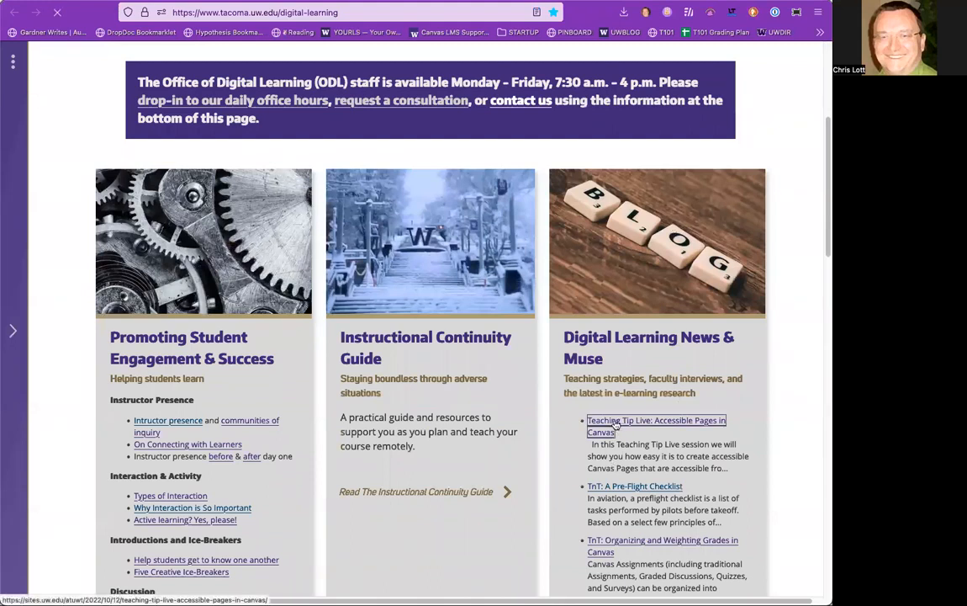
scroll(442, 482, "down", 2)
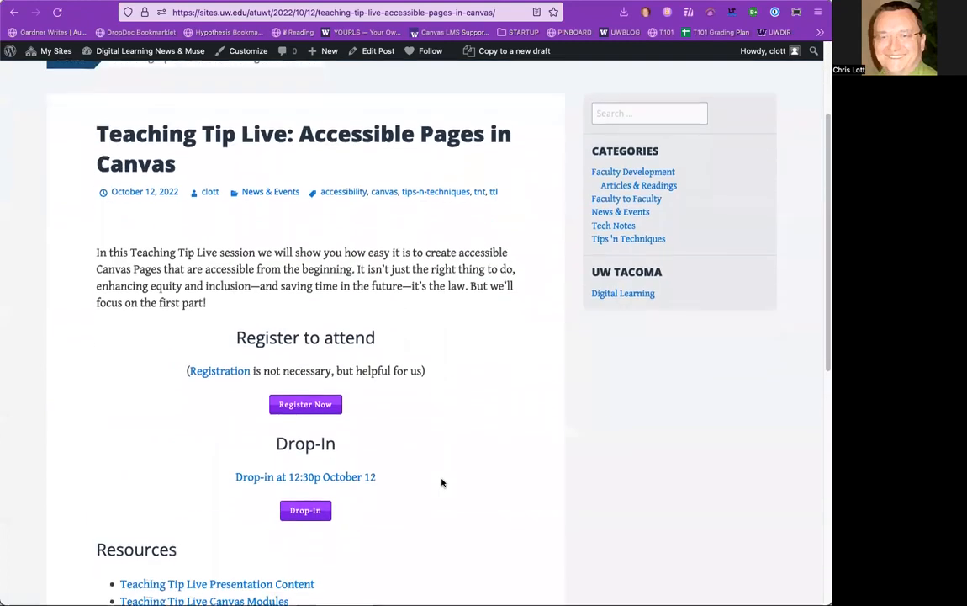
scroll(441, 482, "down", 3)
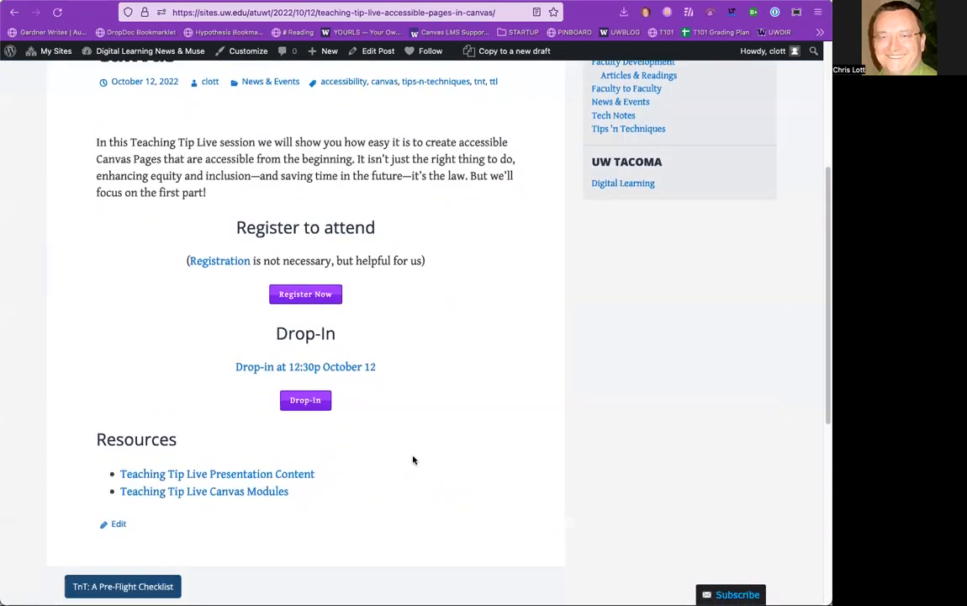
left_click(189, 493)
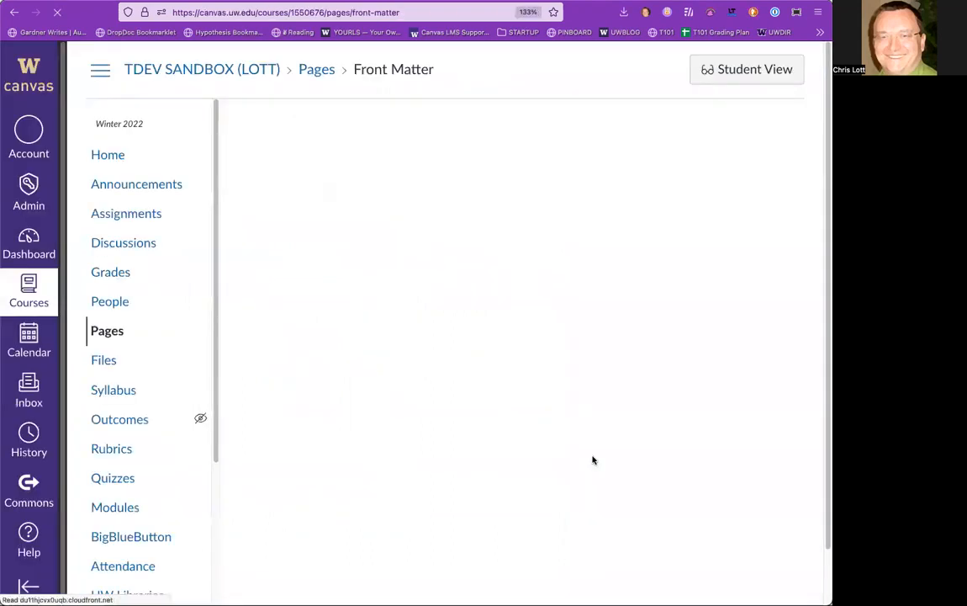
left_click(98, 73)
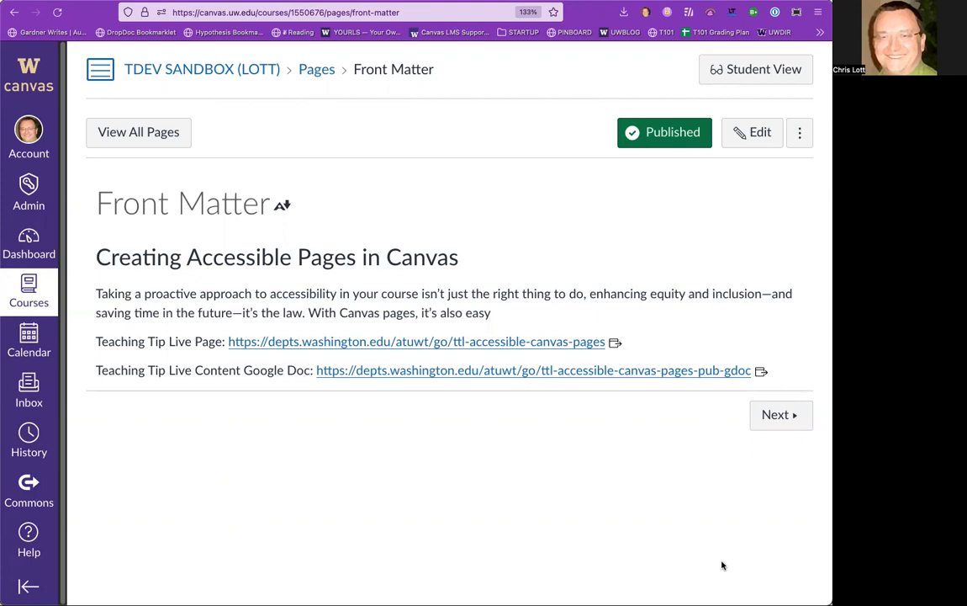
Advance through the module pages from Front Matter to Canvas Accessibility Checkers, reviewing the accommodation, legal, WCAG and Rich Content Editor pages.
left_click(776, 416)
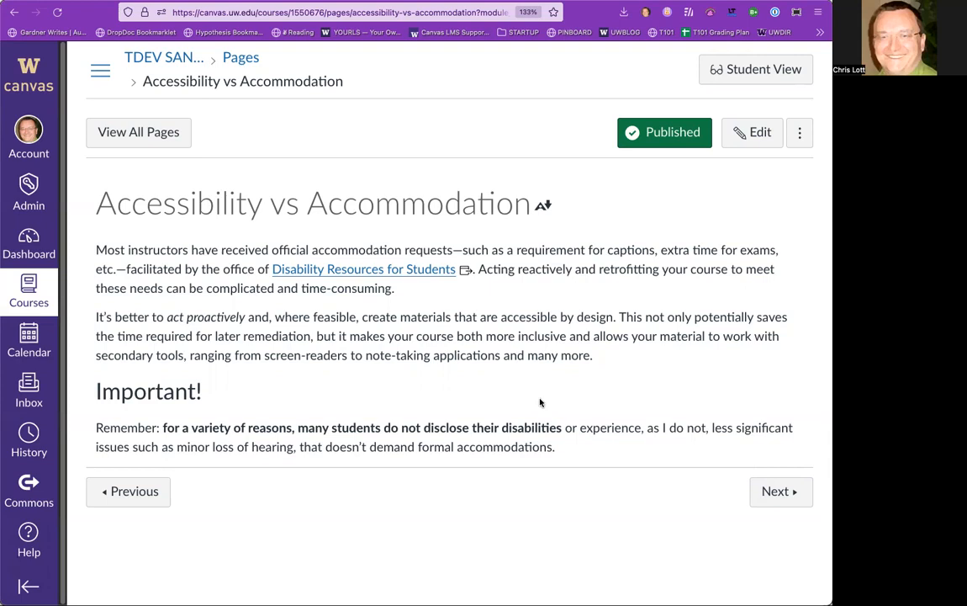
left_click(769, 493)
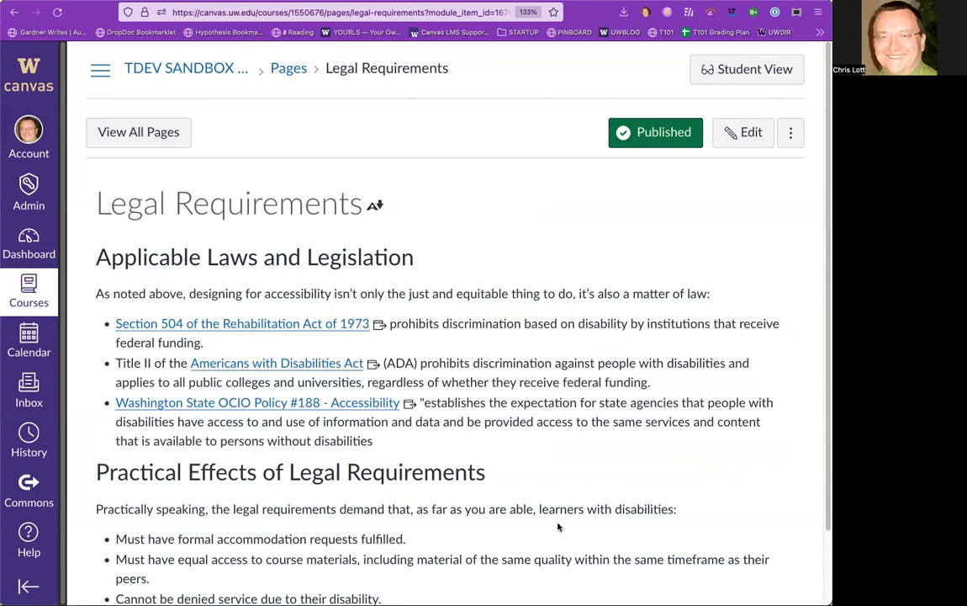
scroll(546, 504, "down", 2)
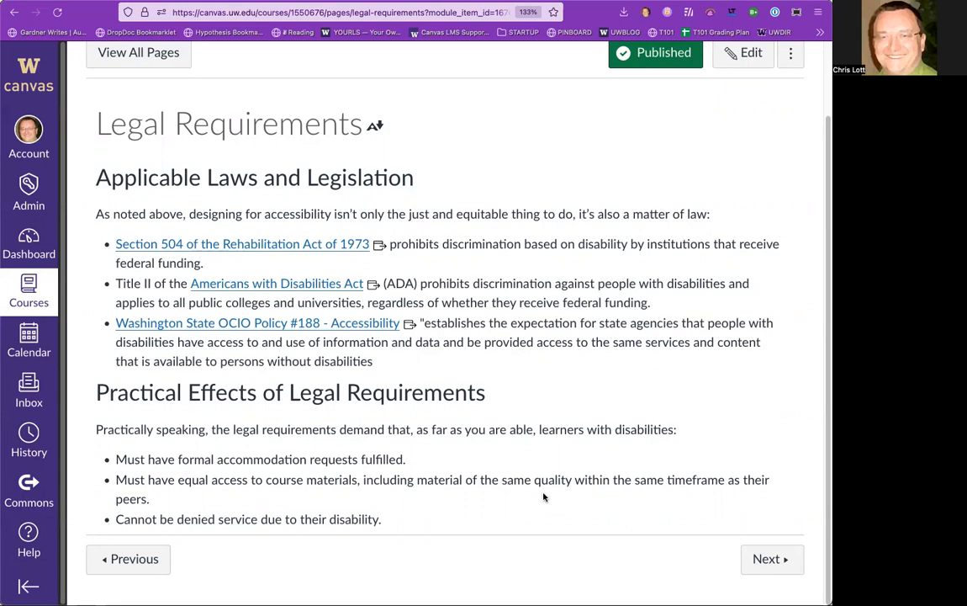
left_click(756, 562)
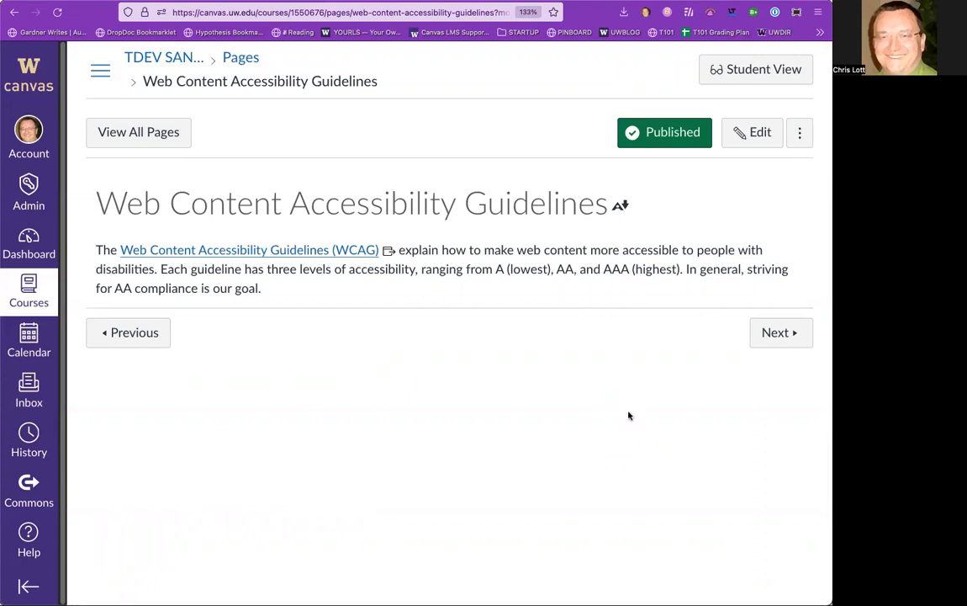
left_click(774, 334)
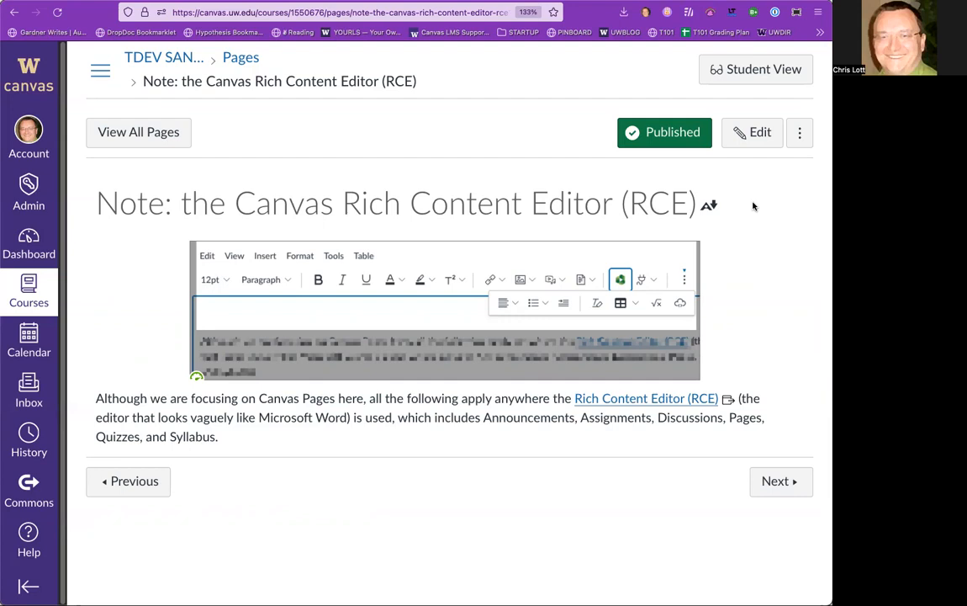
left_click(783, 481)
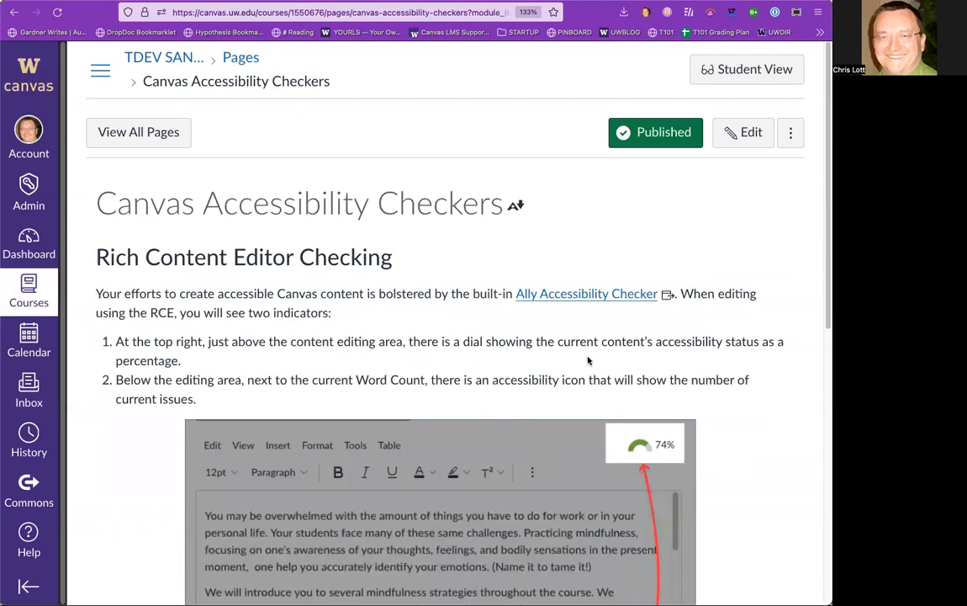
Read the Canvas Accessibility Checkers page from Rich Content Editor Checking through to the Important Note.
scroll(588, 360, "down", 5)
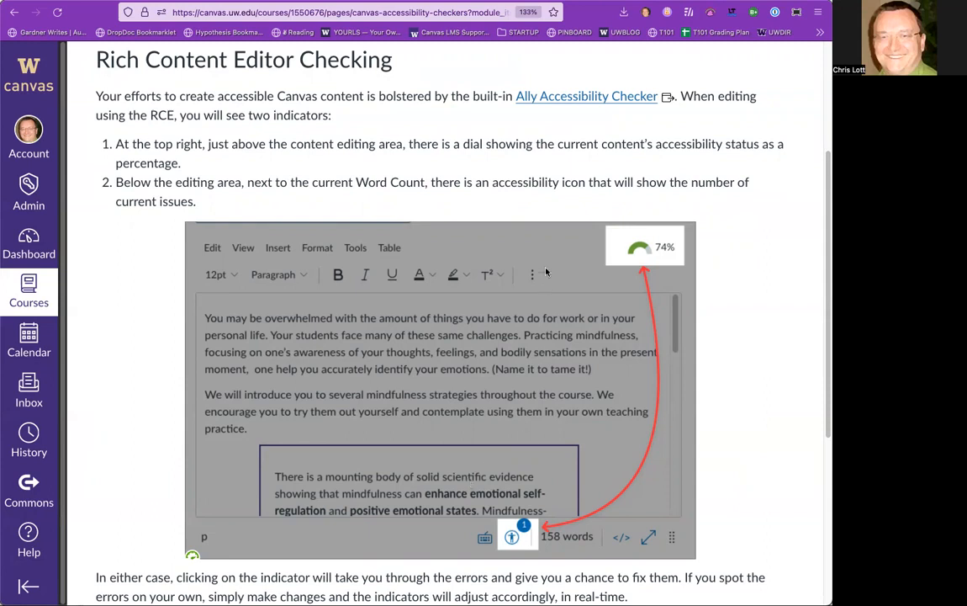
scroll(523, 404, "down", 5)
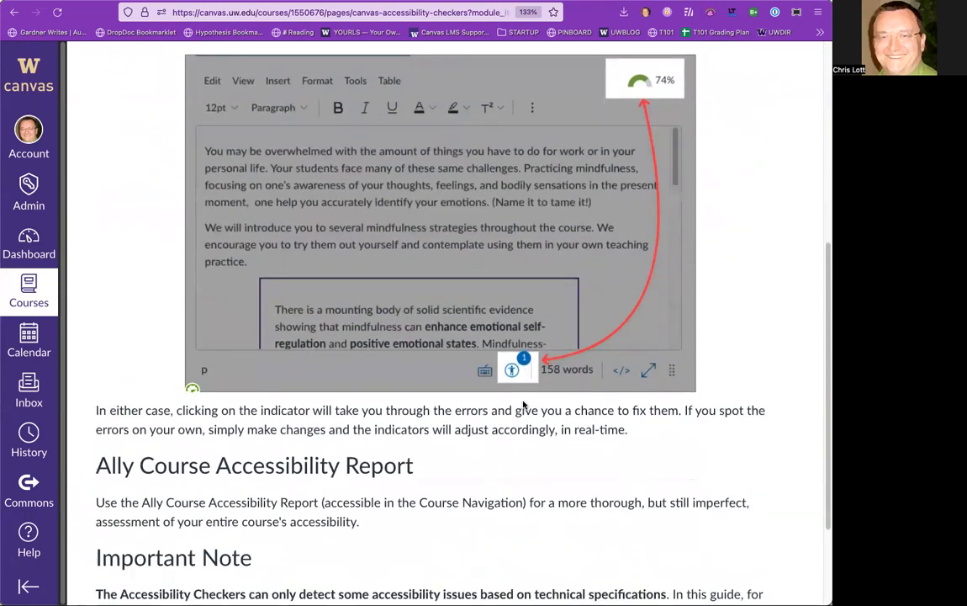
scroll(524, 405, "down", 4)
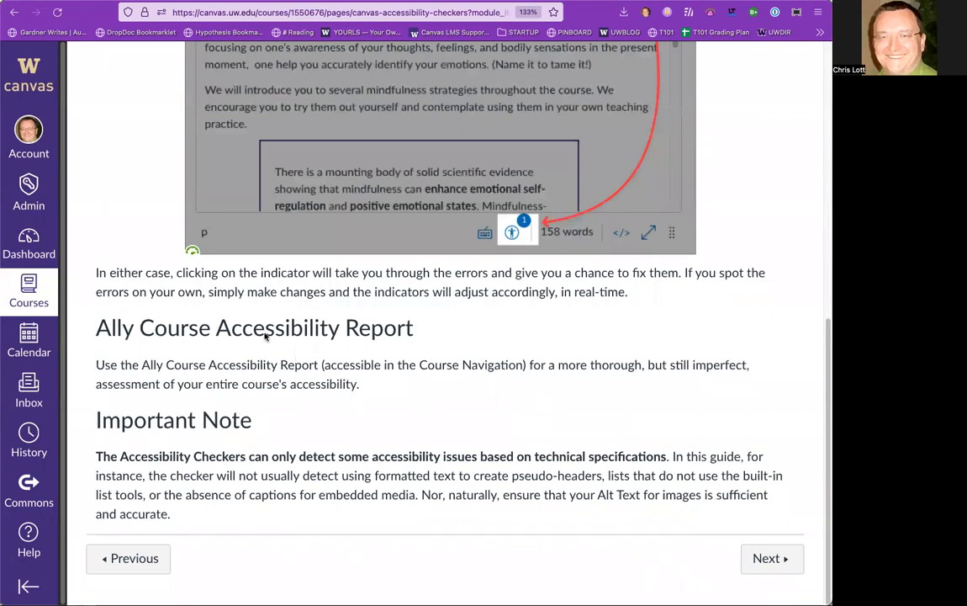
Show the course navigation and open the Ally Course Accessibility Report.
scroll(78, 100, "up", 4)
scroll(92, 77, "up", 10)
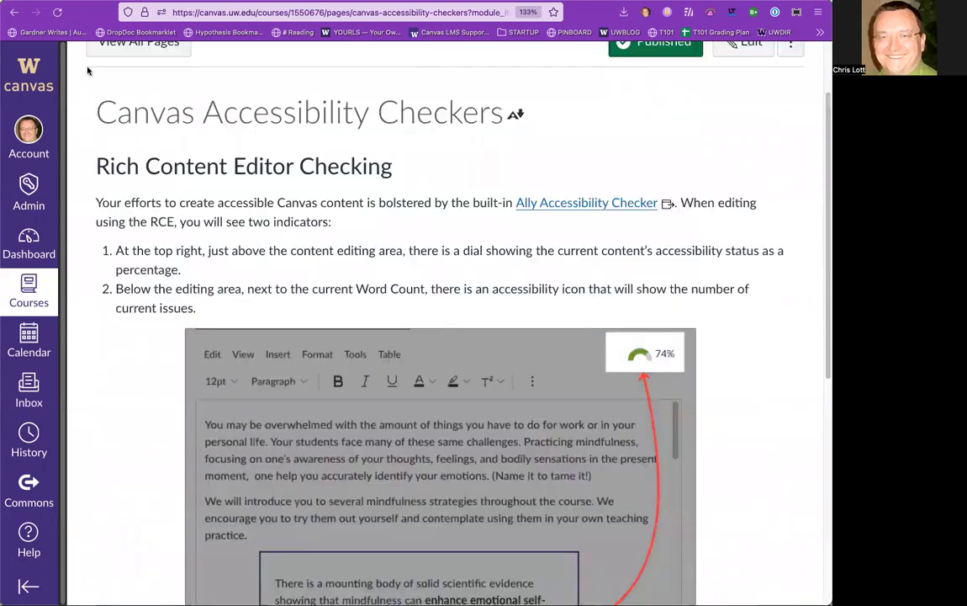
left_click(95, 66)
scroll(103, 358, "down", 5)
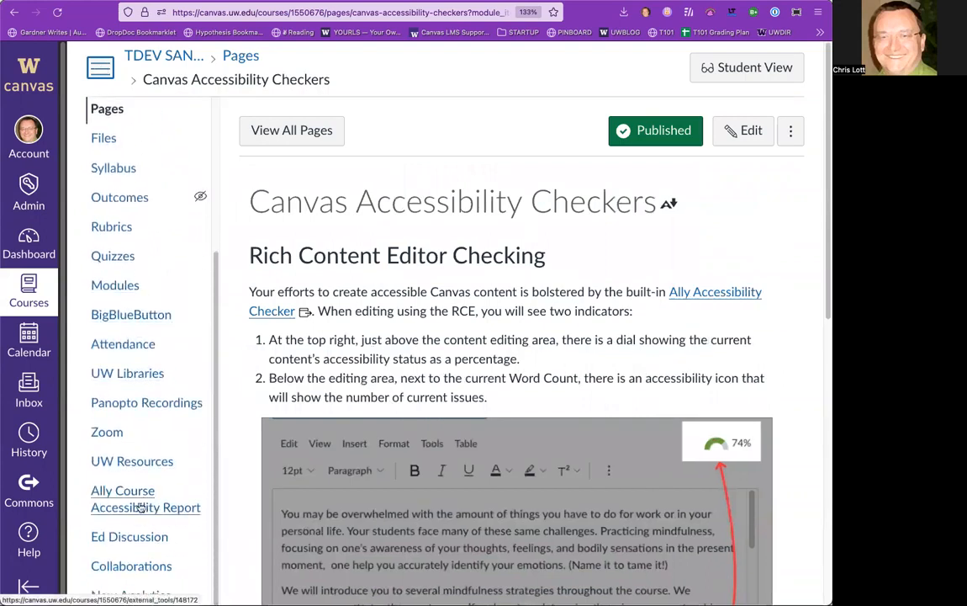
left_click(138, 509)
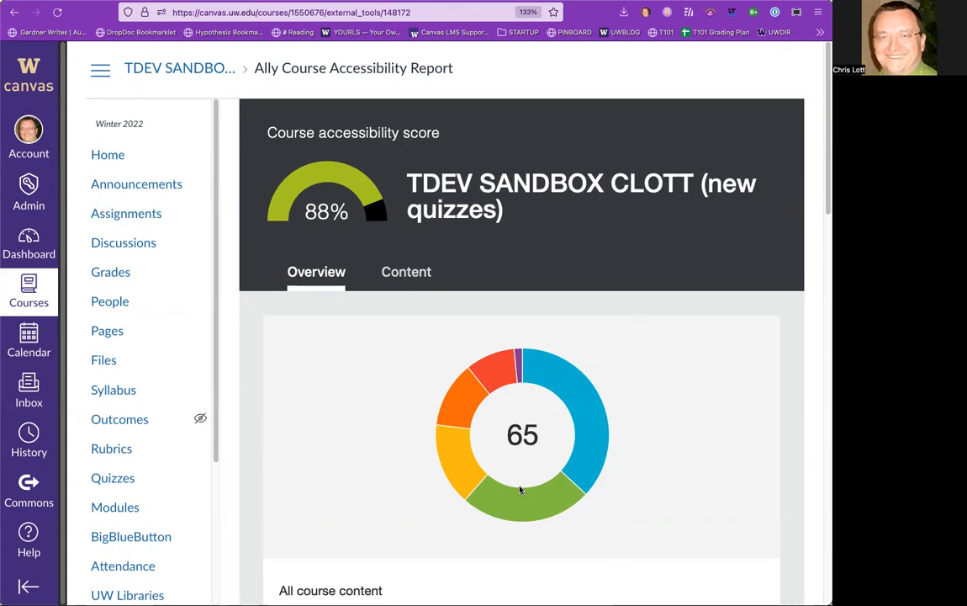
Examine the report's course accessibility score and the breakdown of all course content by type.
scroll(521, 489, "down", 1)
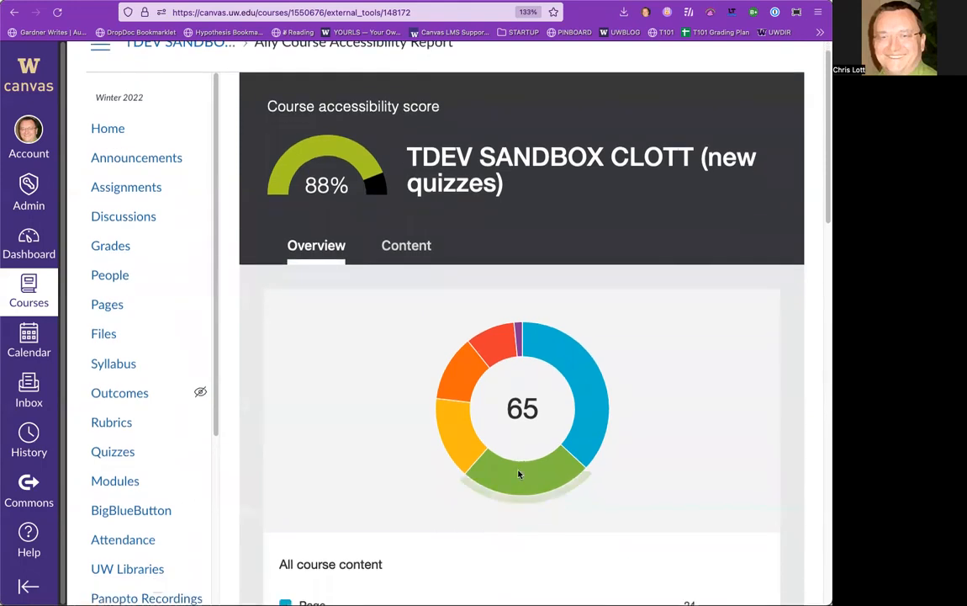
scroll(518, 469, "down", 5)
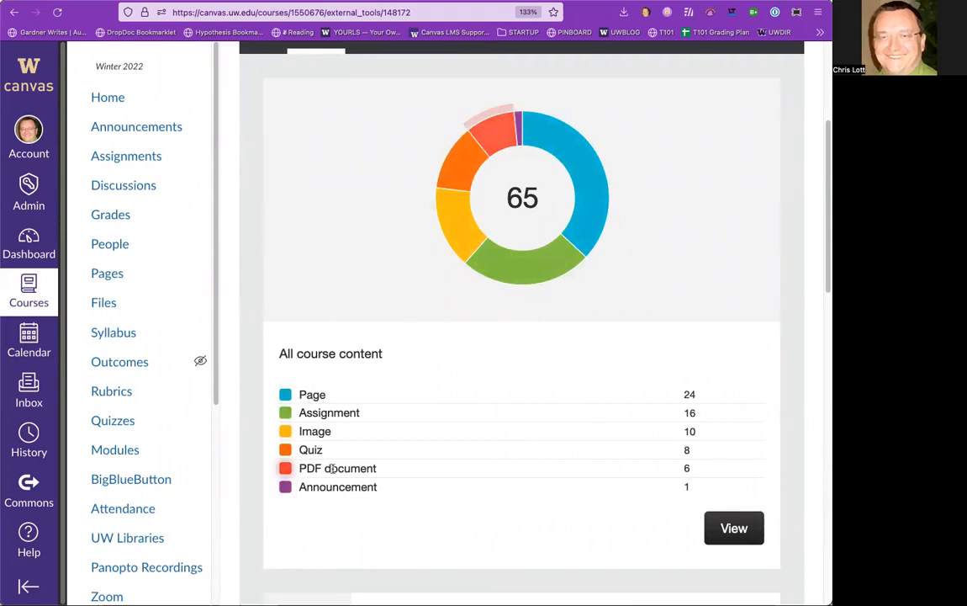
scroll(378, 438, "up", 3)
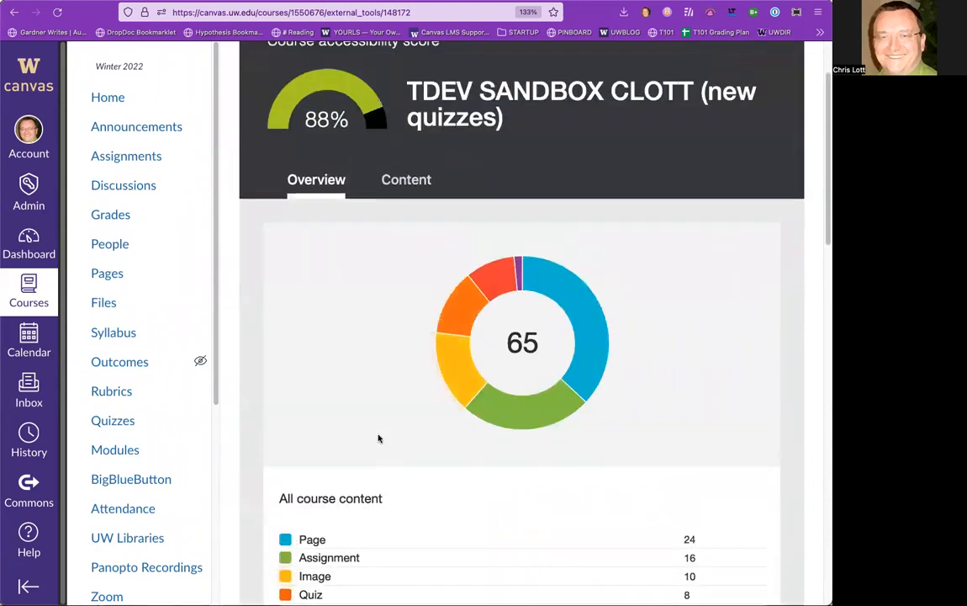
scroll(379, 438, "up", 1)
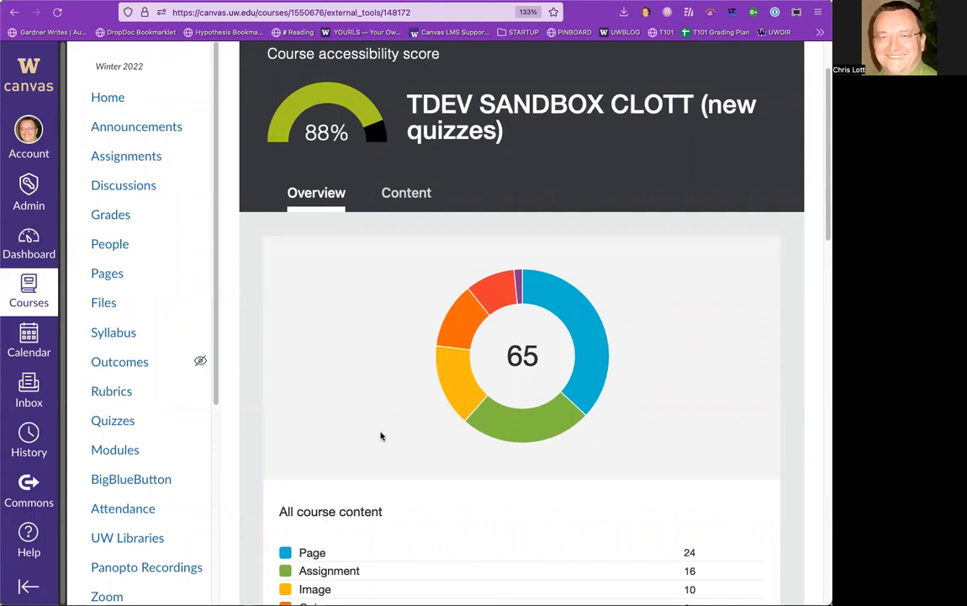
scroll(381, 436, "down", 3)
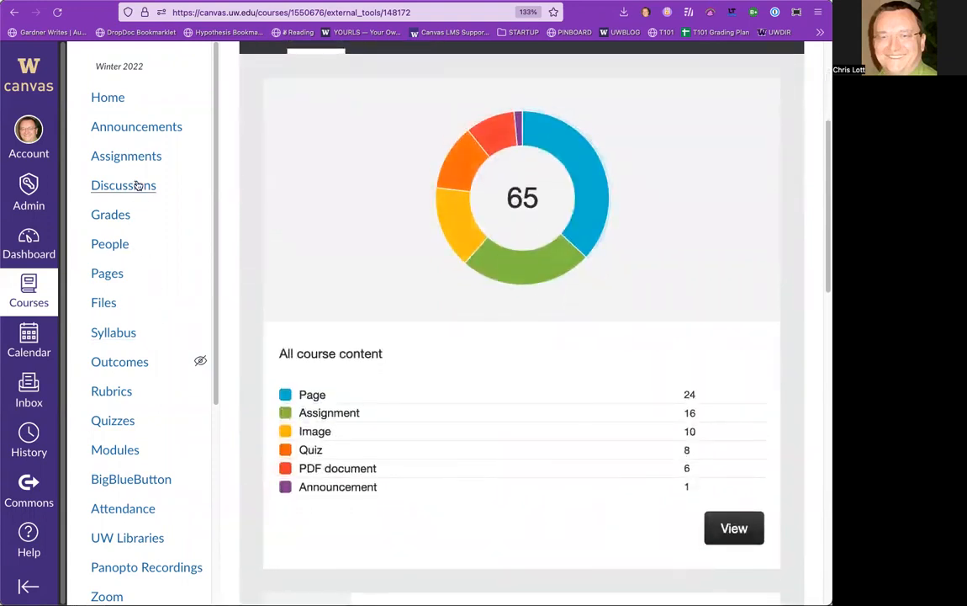
Return to the Canvas Accessibility Checkers page through the browsing history and hide the course navigation.
left_click(12, 13)
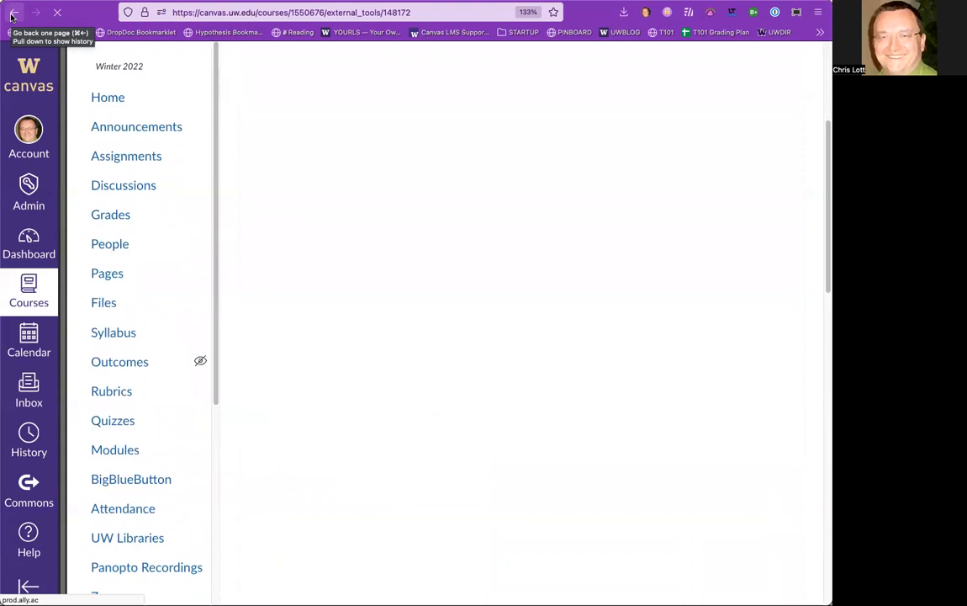
right_click(13, 14)
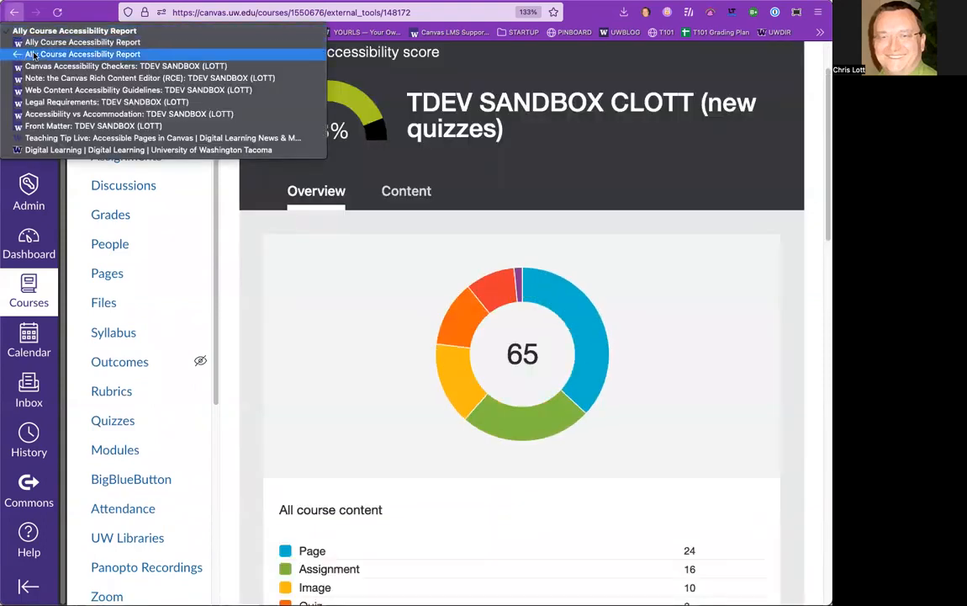
left_click(38, 66)
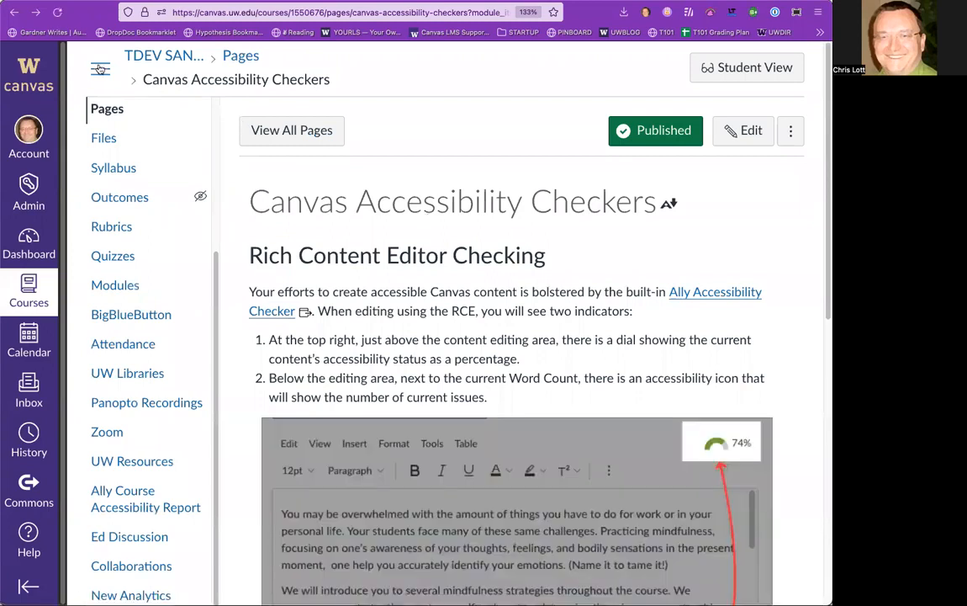
left_click(100, 68)
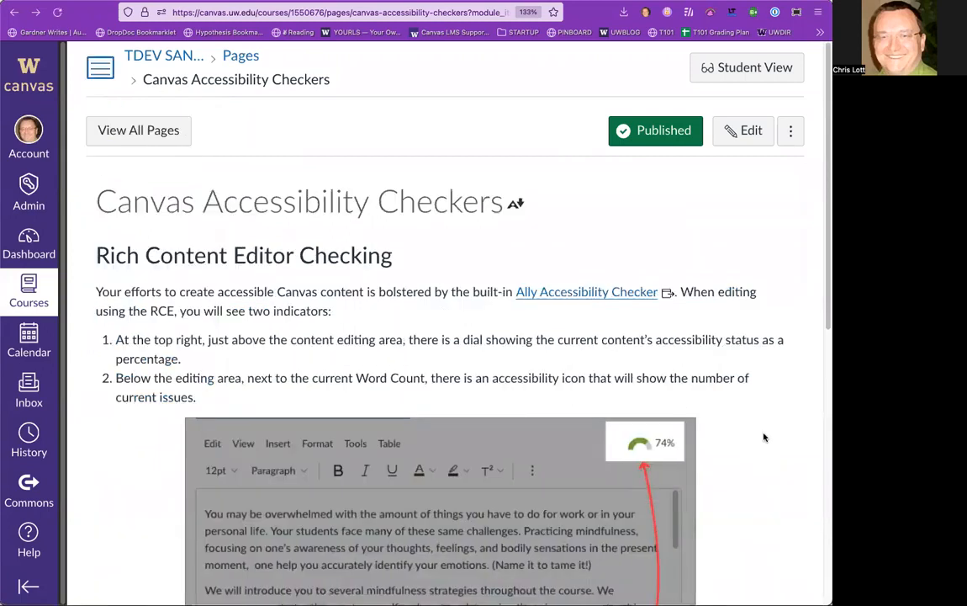
Advance to the Structure and Headings page and briefly highlight its page title.
scroll(764, 436, "down", 10)
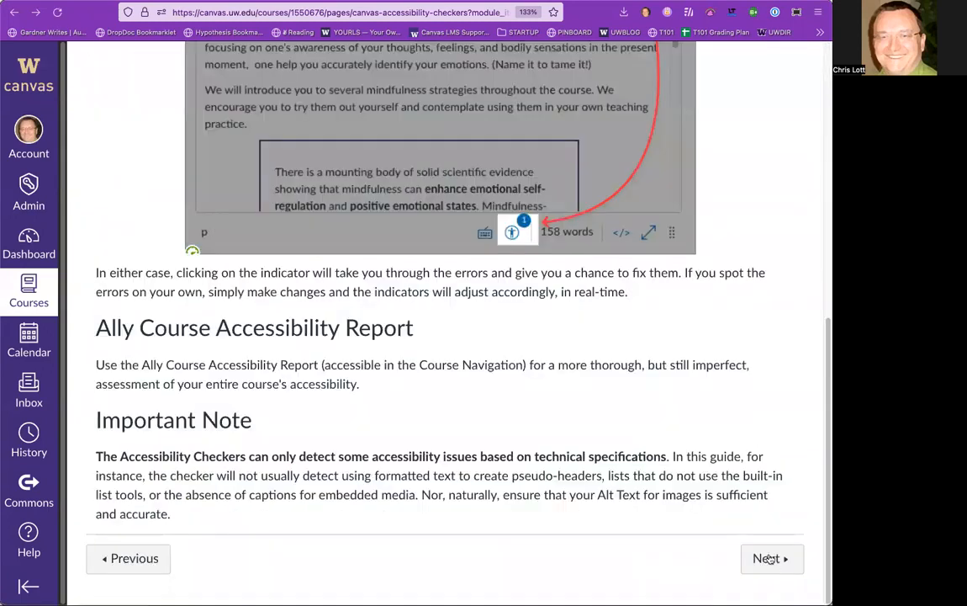
left_click(766, 559)
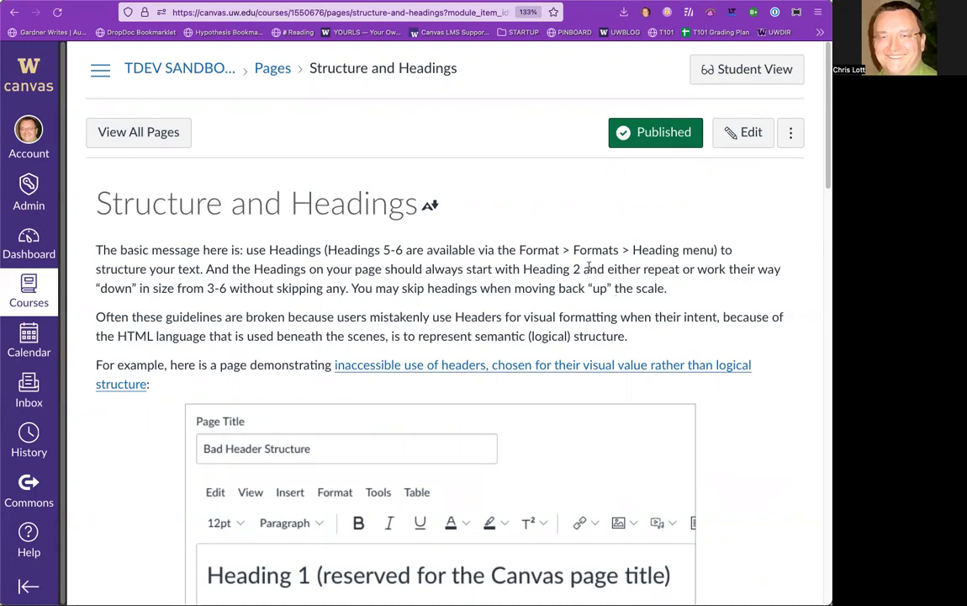
left_click_drag(422, 183, 91, 194)
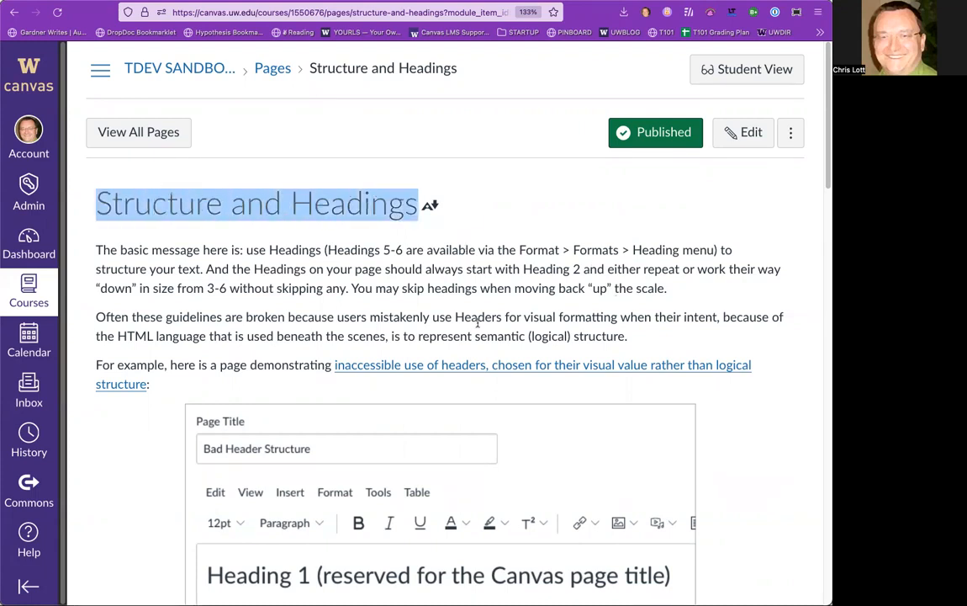
left_click_drag(467, 269, 458, 299)
left_click(480, 206)
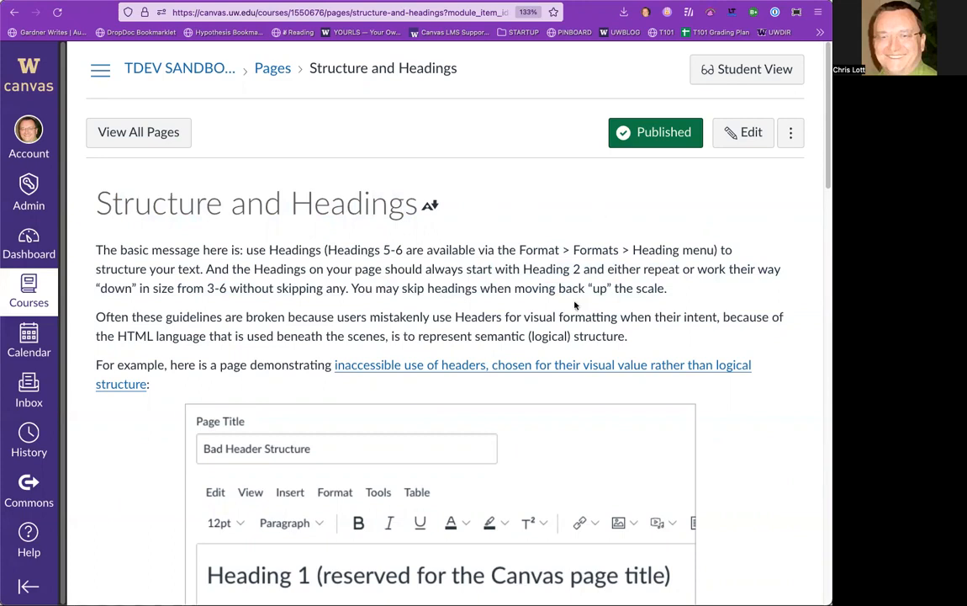
Open the linked example page on inaccessible use of headers and put it into editing mode.
scroll(576, 304, "down", 3)
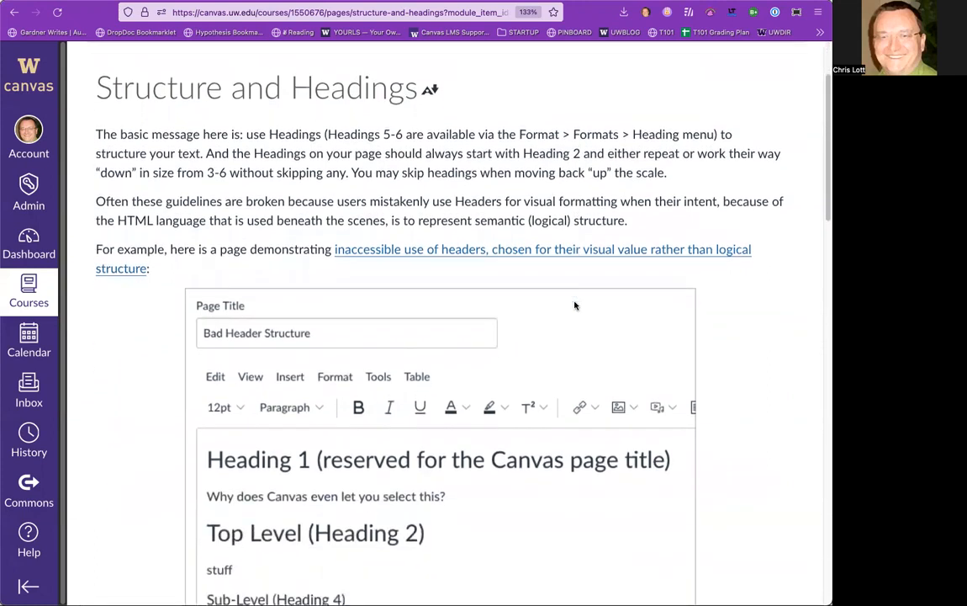
scroll(575, 305, "down", 3)
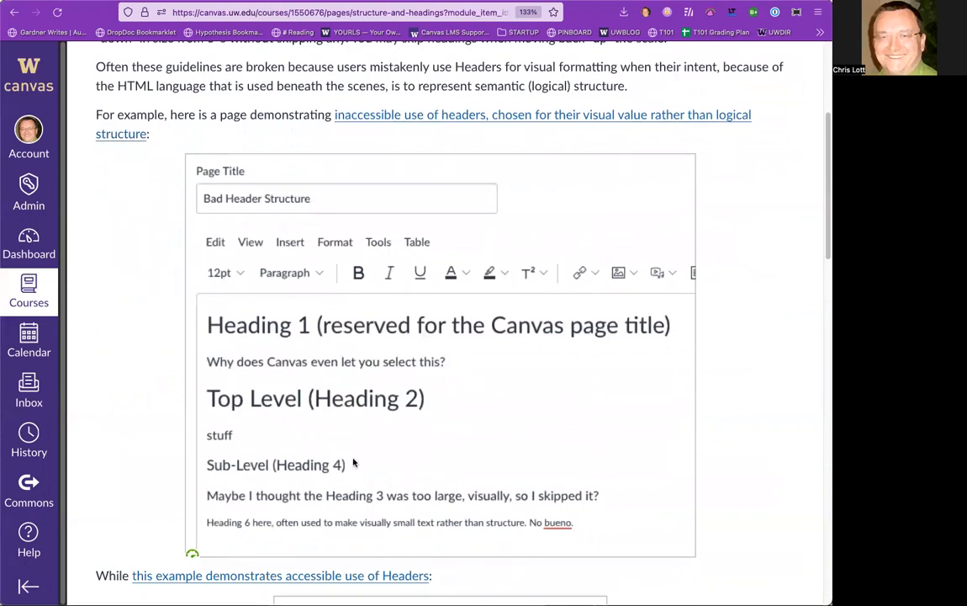
left_click(453, 118)
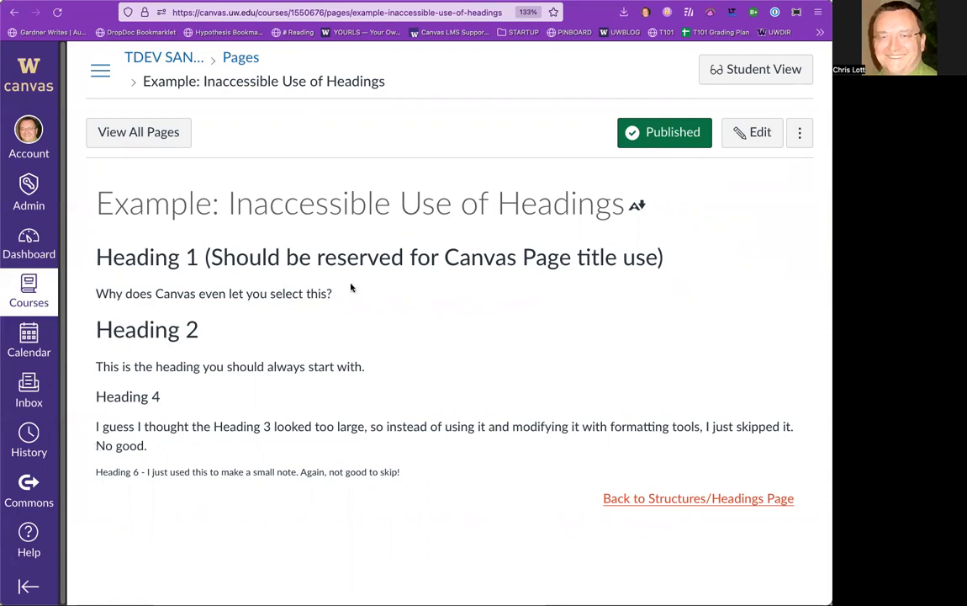
left_click(753, 133)
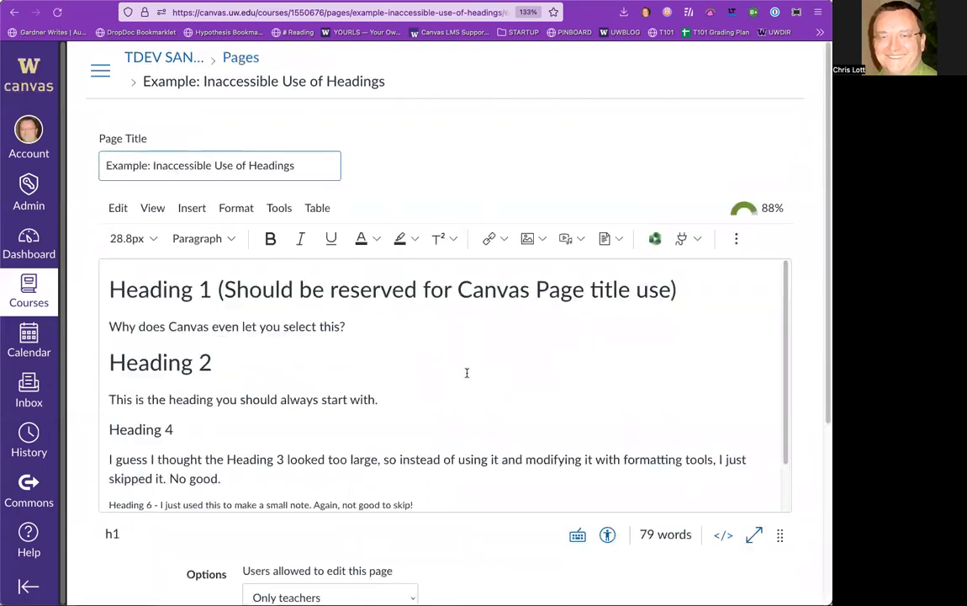
Examine the heading levels offered by the Formats options and the block style list, checking the Heading 4 and Heading 6 lines.
scroll(448, 357, "down", 1)
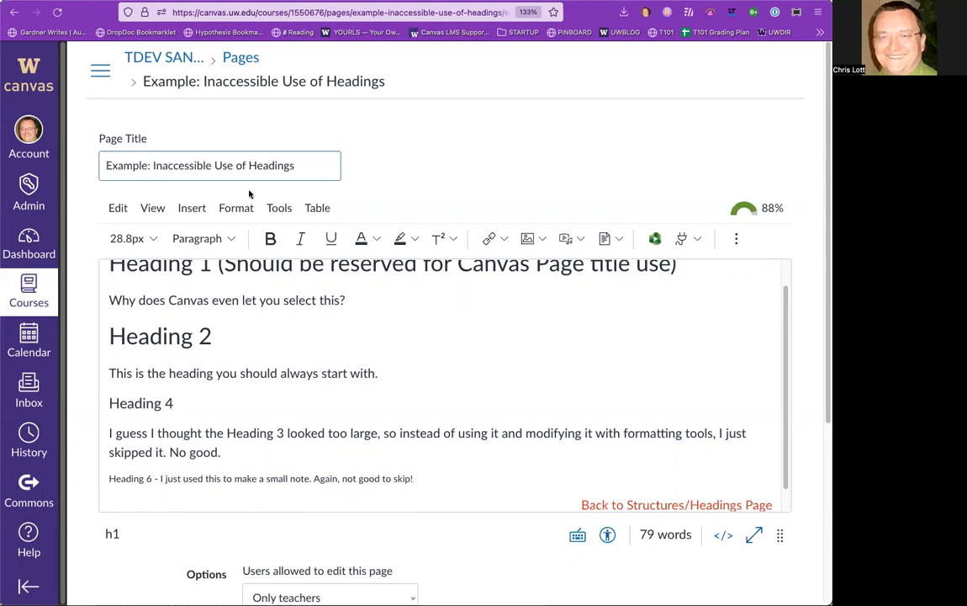
left_click(245, 215)
mouse_move(288, 425)
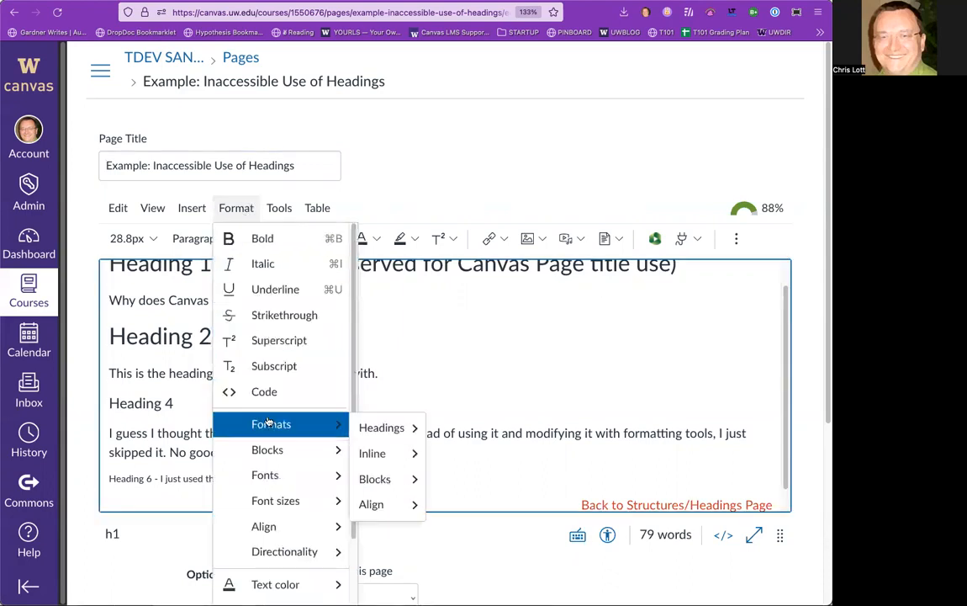
mouse_move(383, 428)
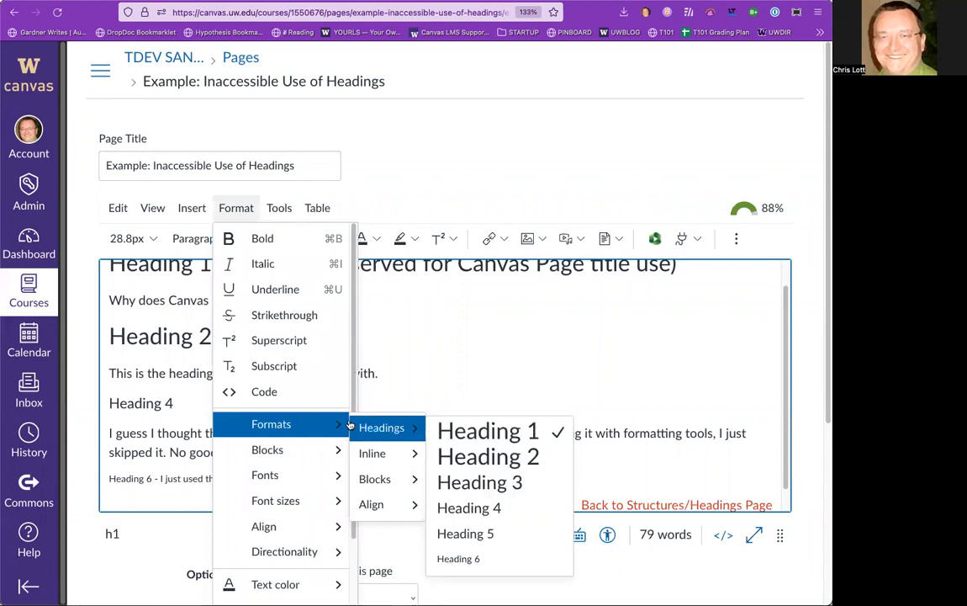
left_click(475, 511)
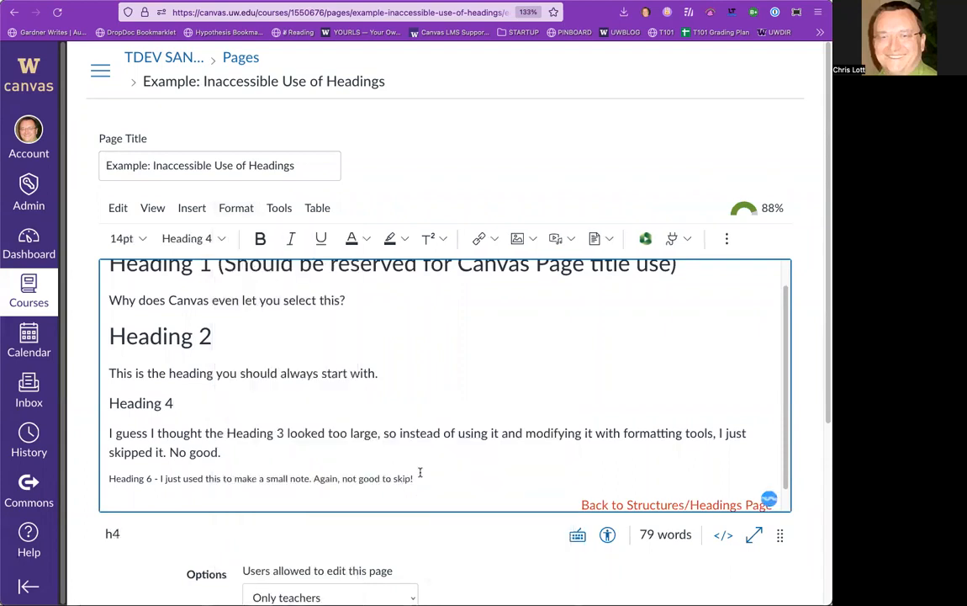
left_click(217, 238)
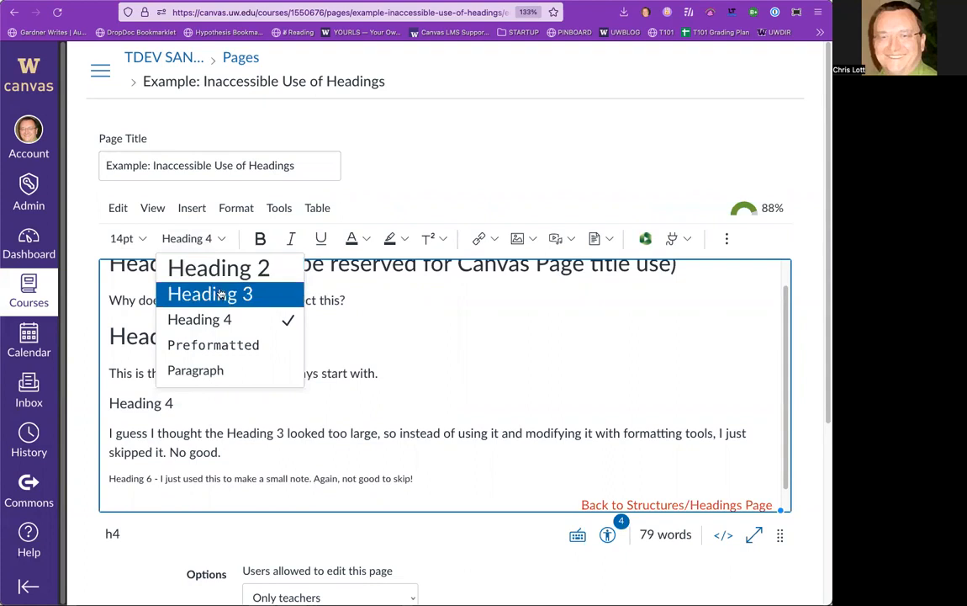
left_click(426, 478)
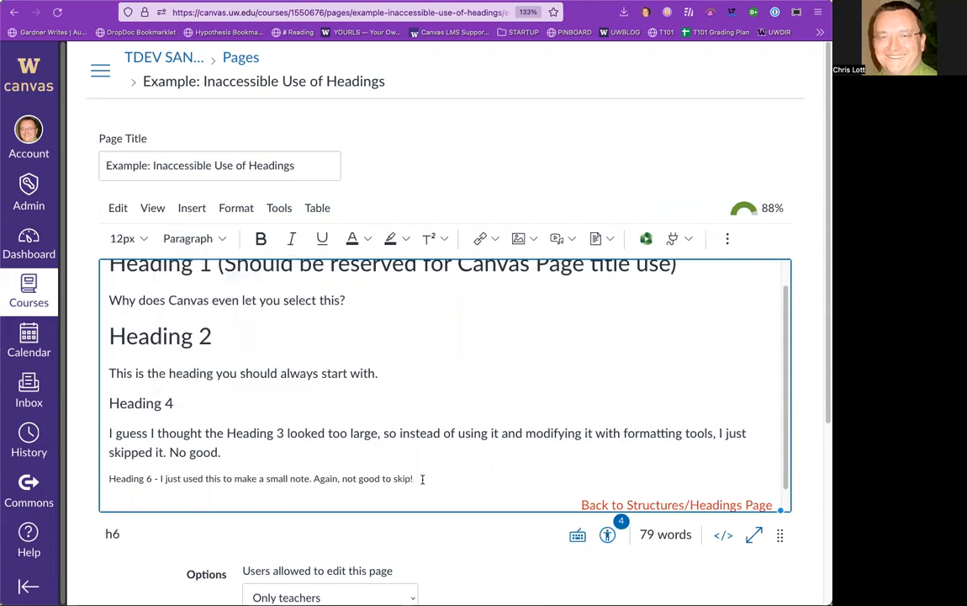
scroll(437, 353, "down", 1)
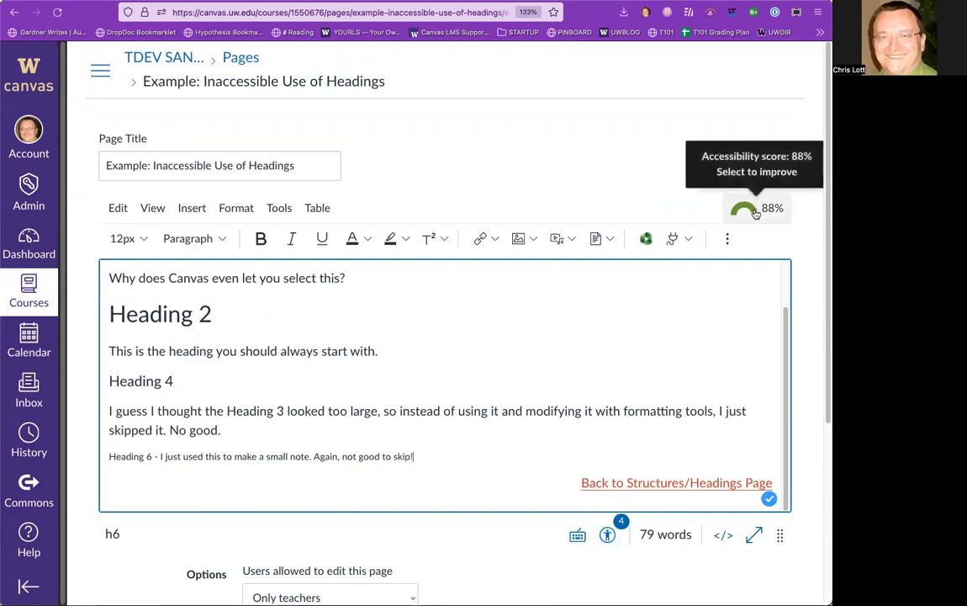
Fix the insufficient contrast of the "Back to Structures/Headings Page" link by applying the suggested dark red colour from the accessibility score feedback.
left_click(756, 213)
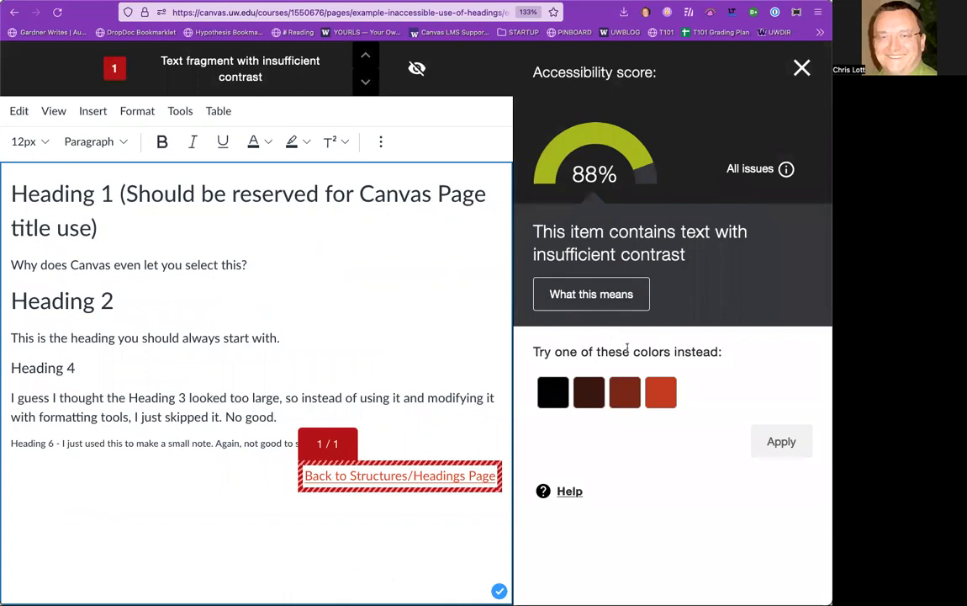
left_click(625, 392)
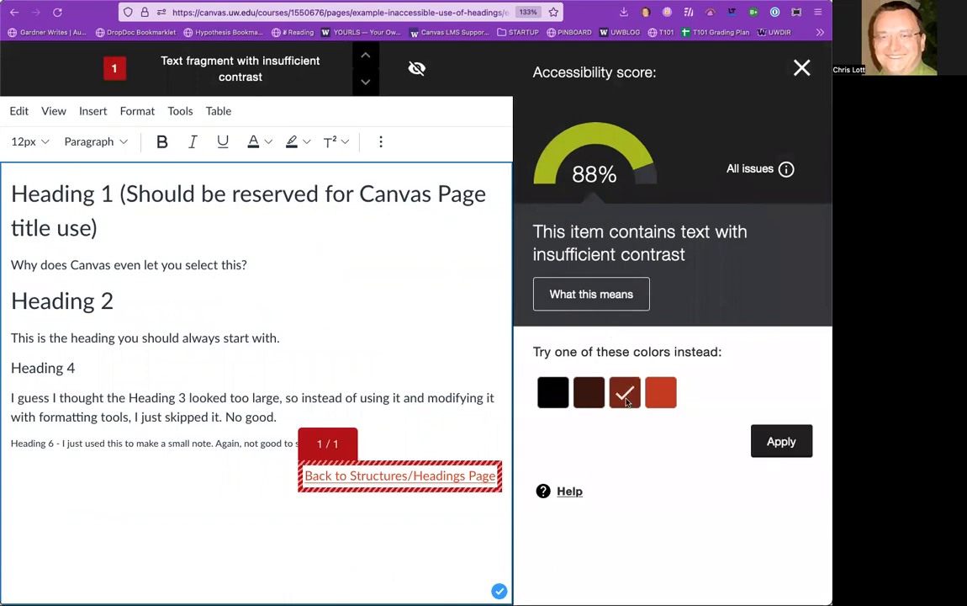
left_click(779, 440)
left_click(779, 439)
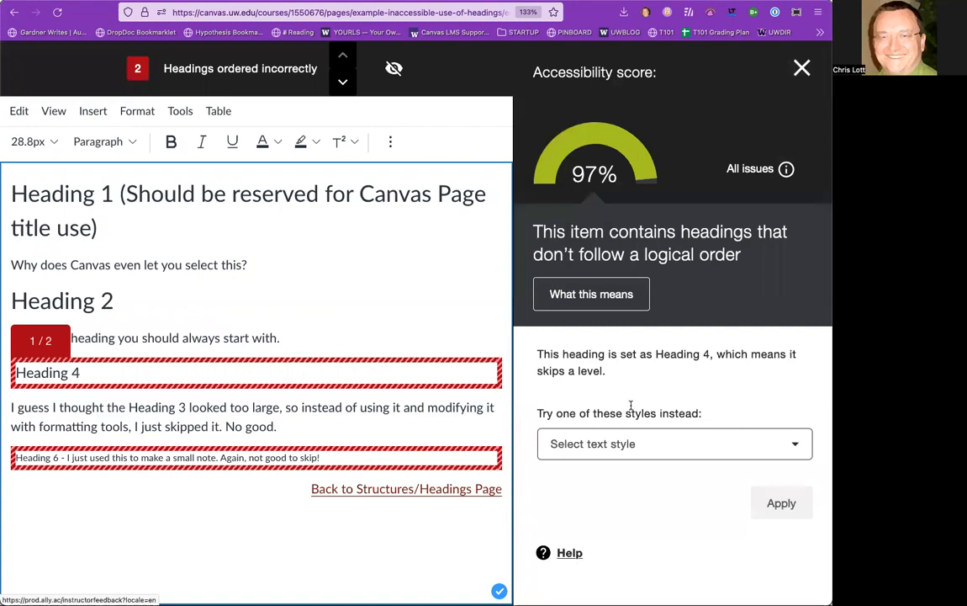
Apply the Heading 3 style to the flagged "Heading 4" line in the accessibility feedback.
left_click(674, 436)
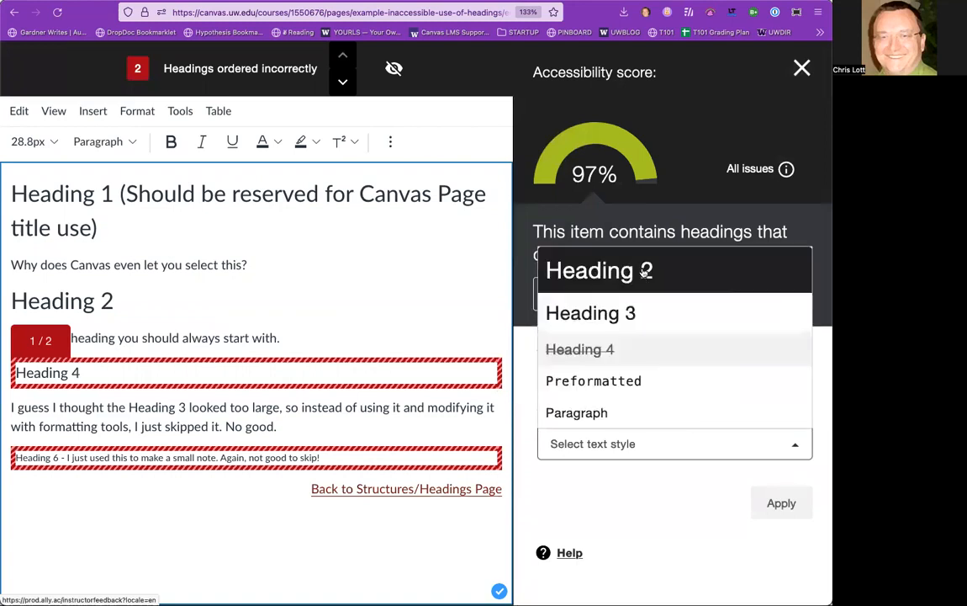
left_click(645, 310)
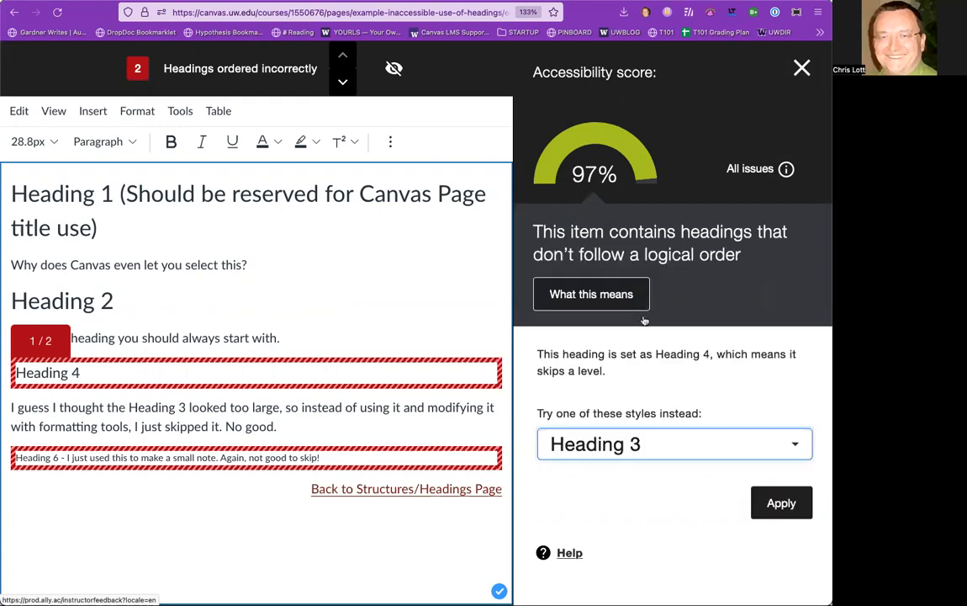
left_click(800, 494)
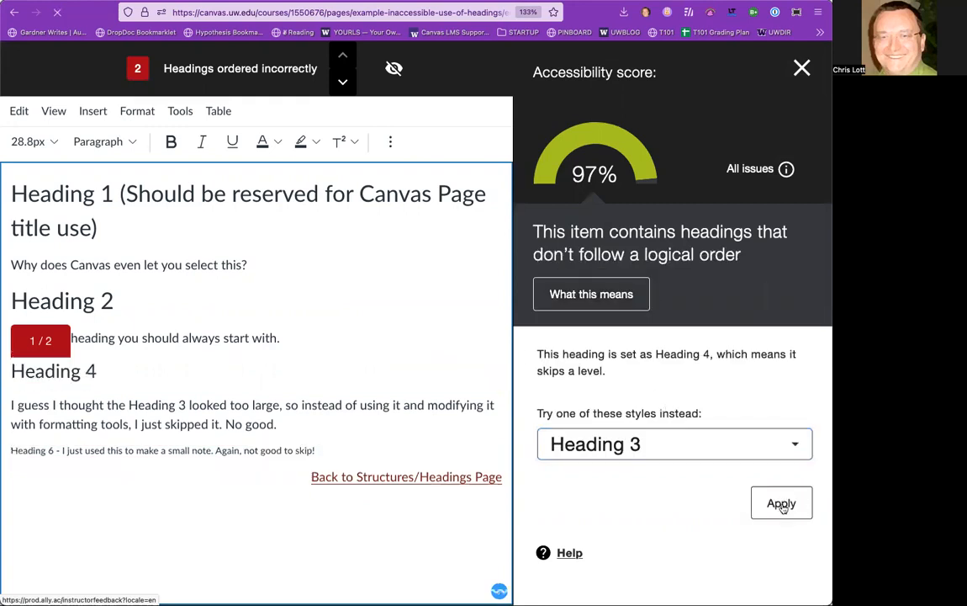
Apply the Heading 3 style to the flagged "Heading 6" line and close the accessibility feedback.
left_click(686, 446)
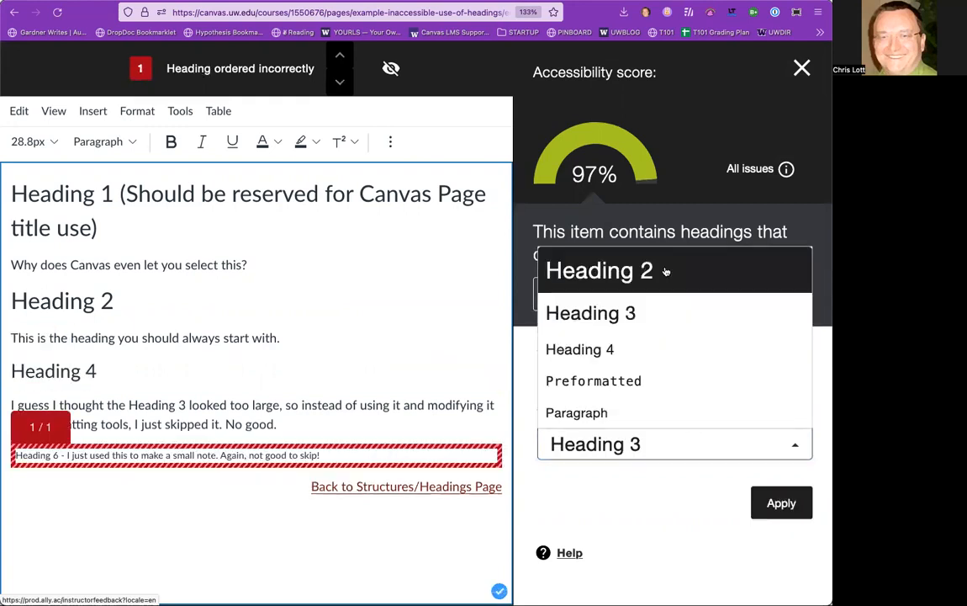
left_click(670, 316)
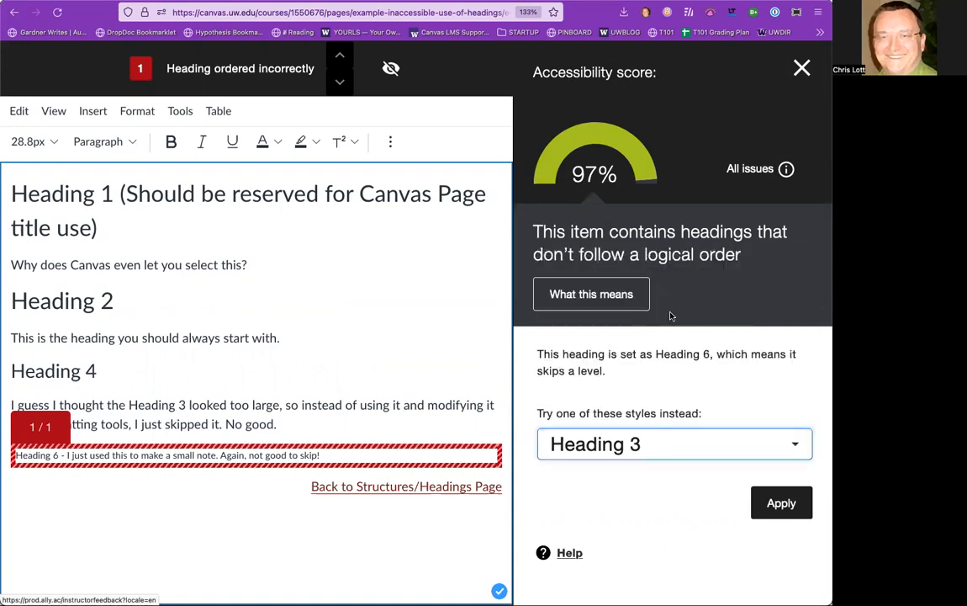
left_click(775, 501)
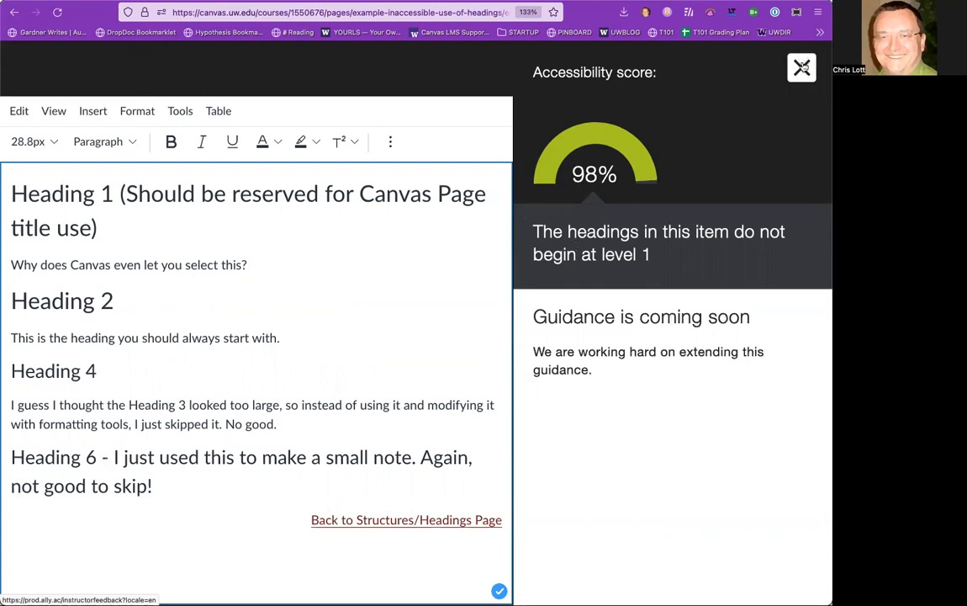
left_click(801, 68)
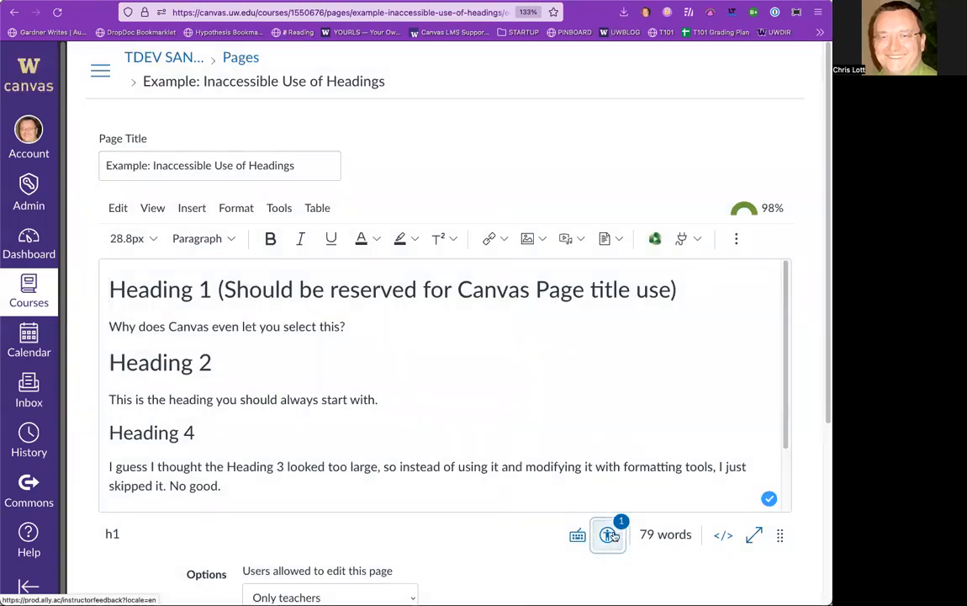
Resolve the first-heading issue in the Canvas Accessibility Checker with "Change only this heading's level", then close the checker.
left_click(608, 534)
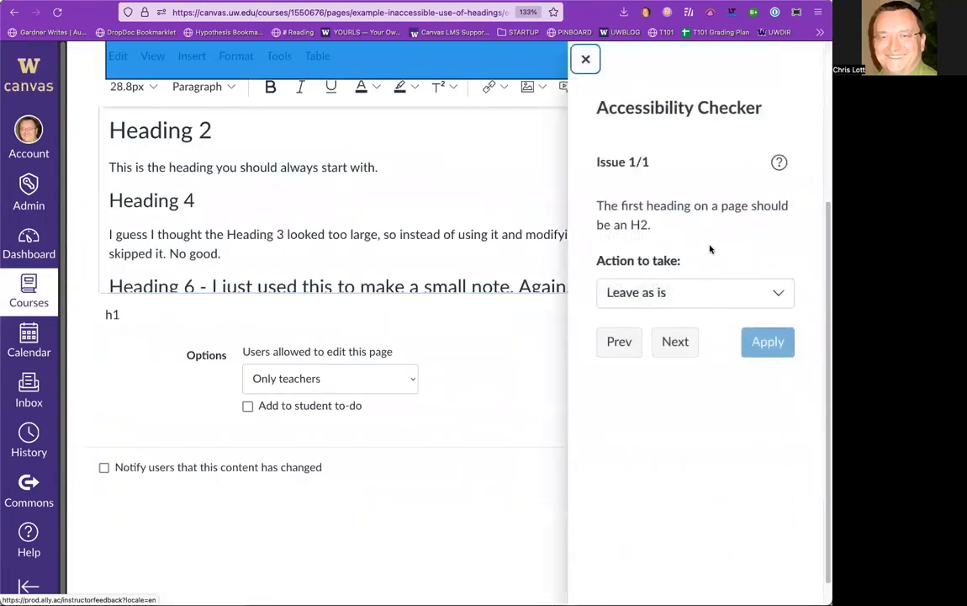
left_click(778, 293)
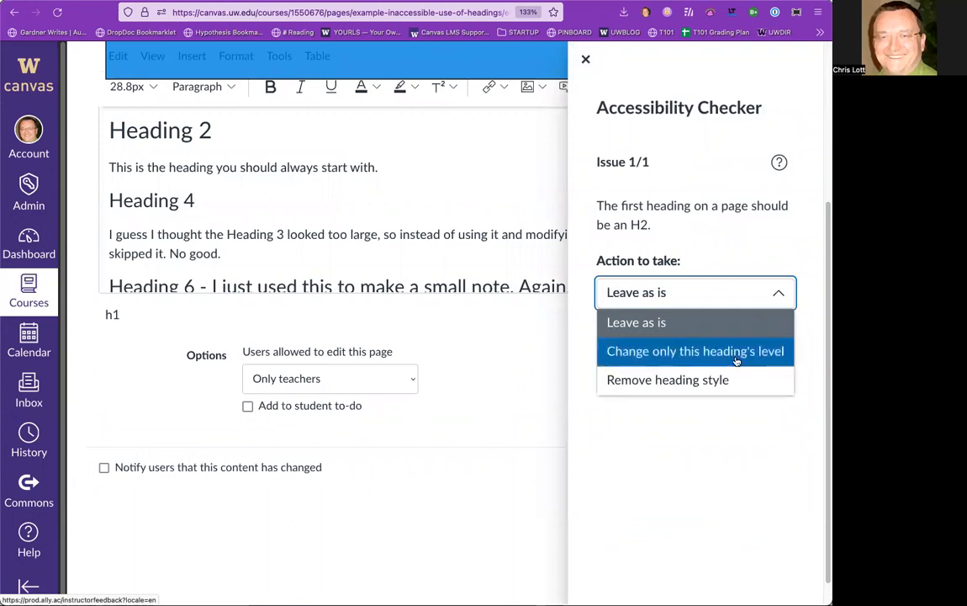
left_click(738, 350)
left_click(750, 444)
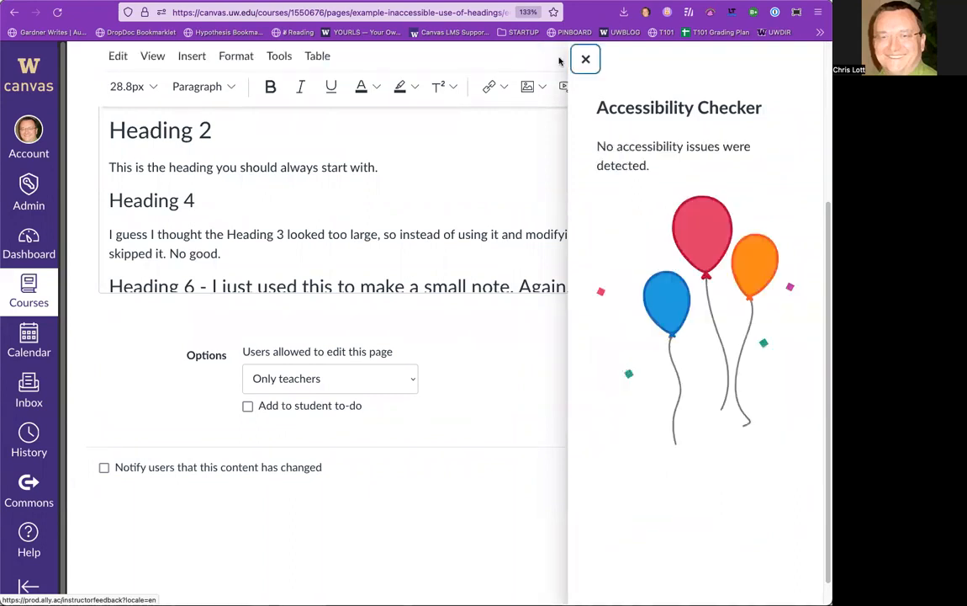
left_click(585, 58)
scroll(425, 339, "up", 3)
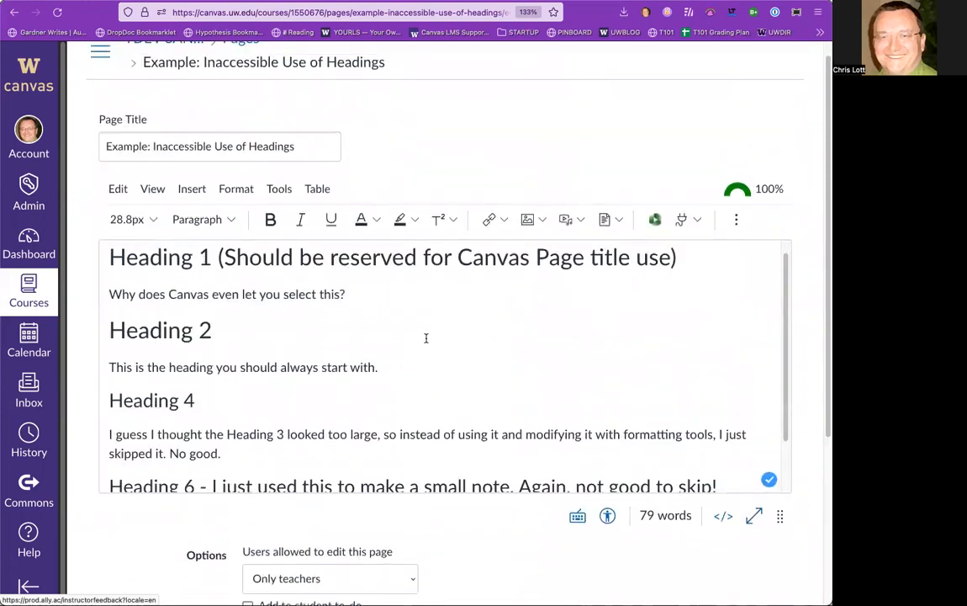
Change the number in the page's first heading text to 2 so it starts with "Heading 2".
left_click(429, 279)
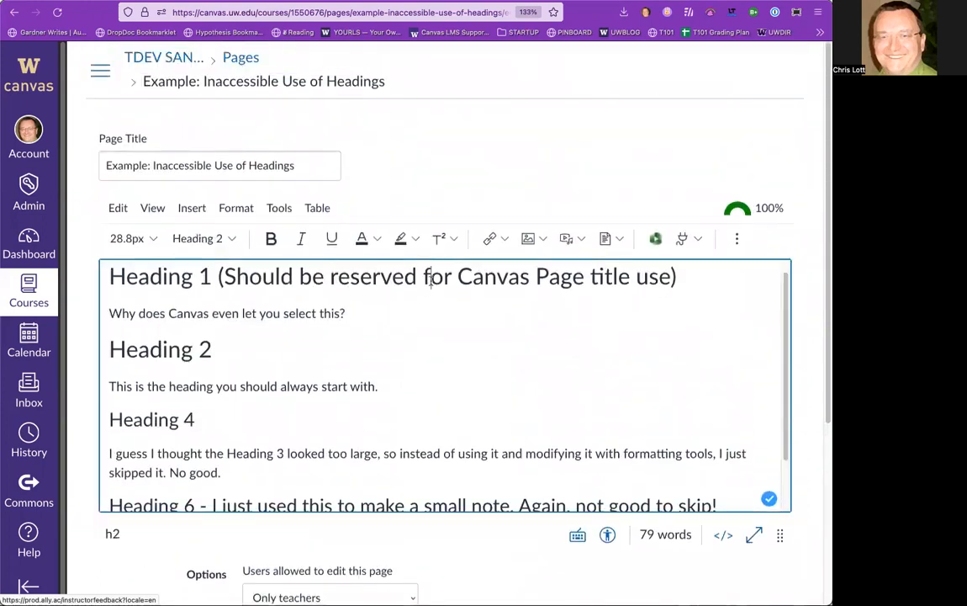
left_click(211, 278)
key("BackSpace")
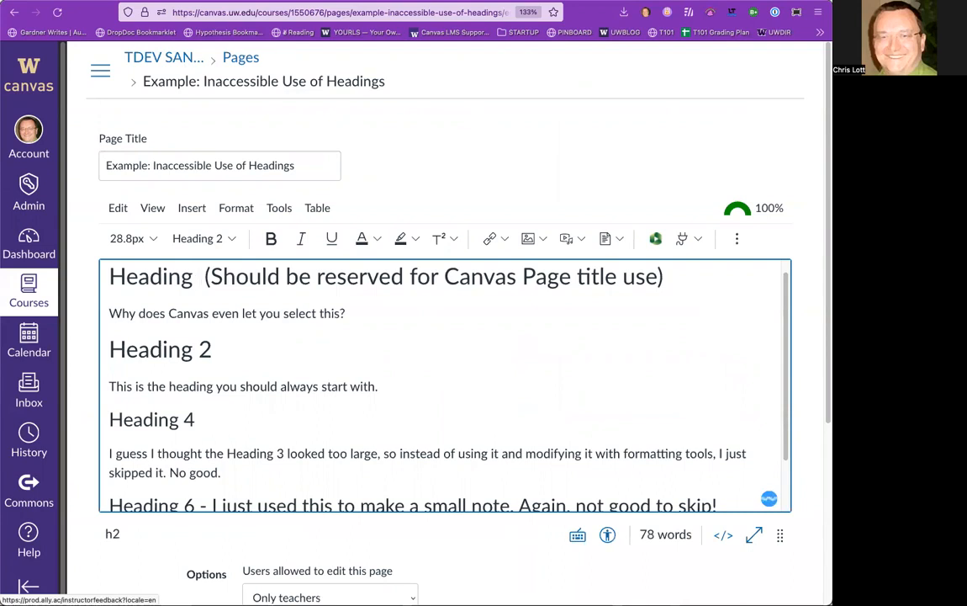
type("2")
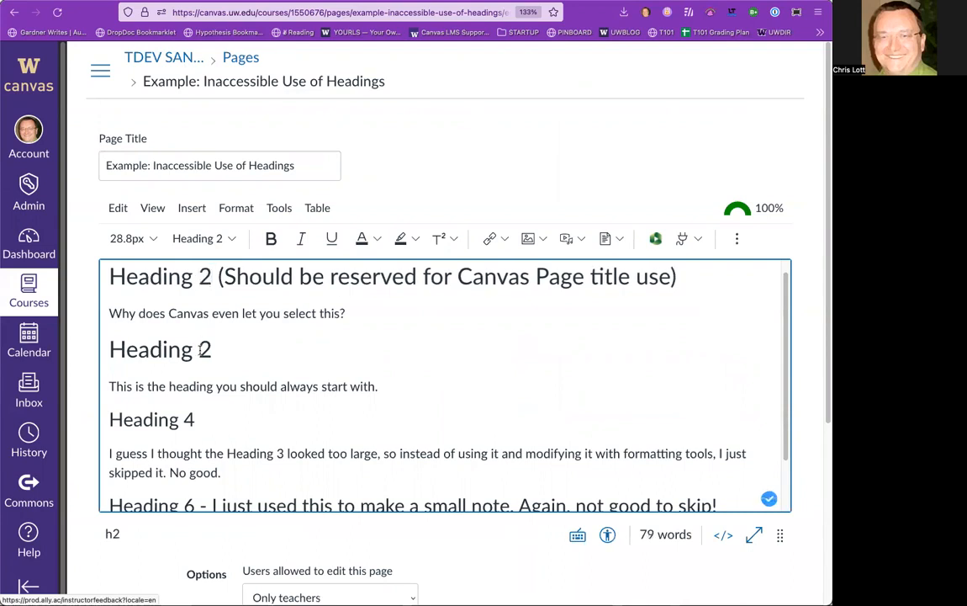
Check the style applied to the "Heading 4" and "Heading 6" lines, and leave the editor without saving the changes.
left_click(217, 412)
scroll(258, 416, "down", 2)
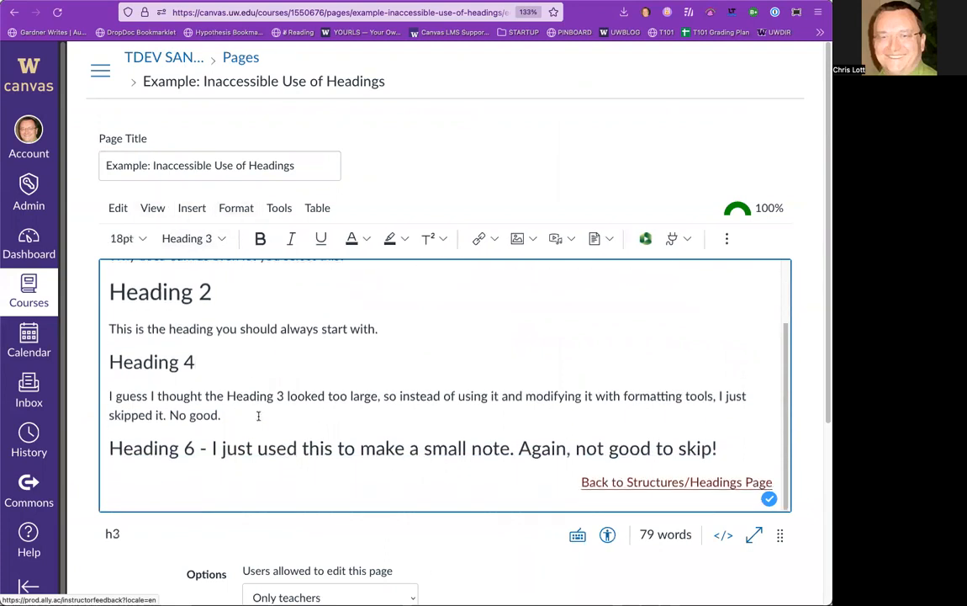
left_click(252, 448)
scroll(676, 525, "down", 5)
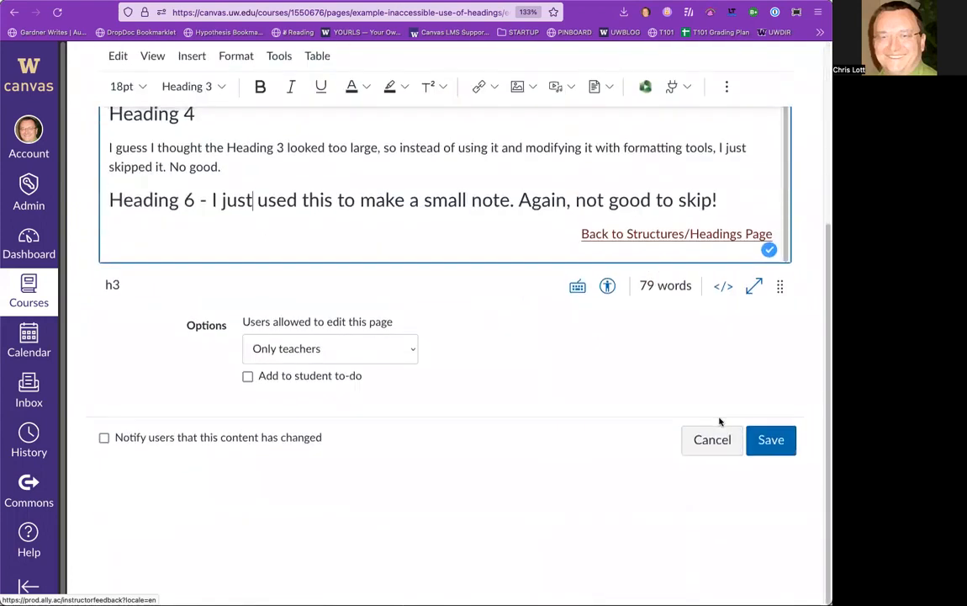
left_click(713, 440)
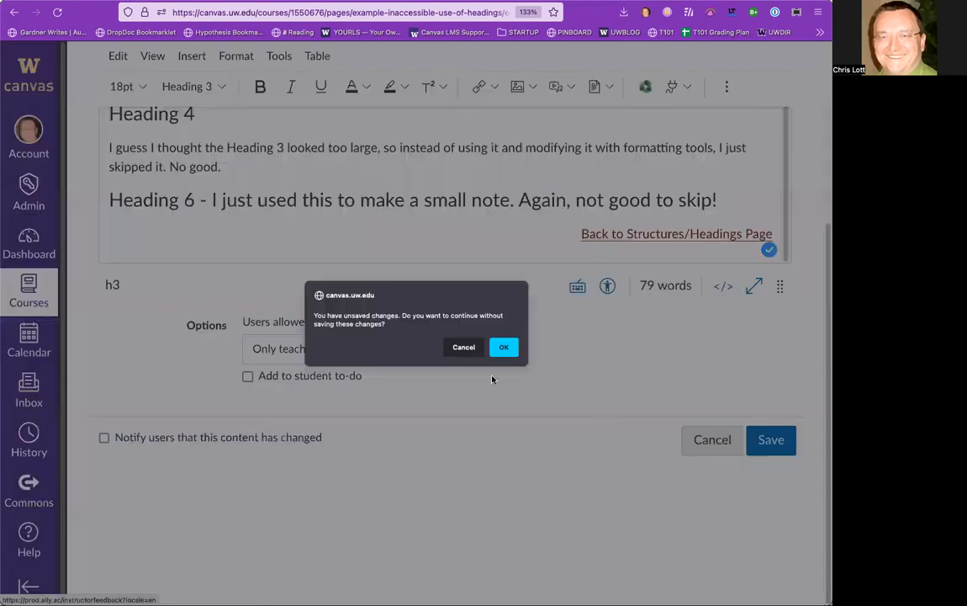
left_click(502, 349)
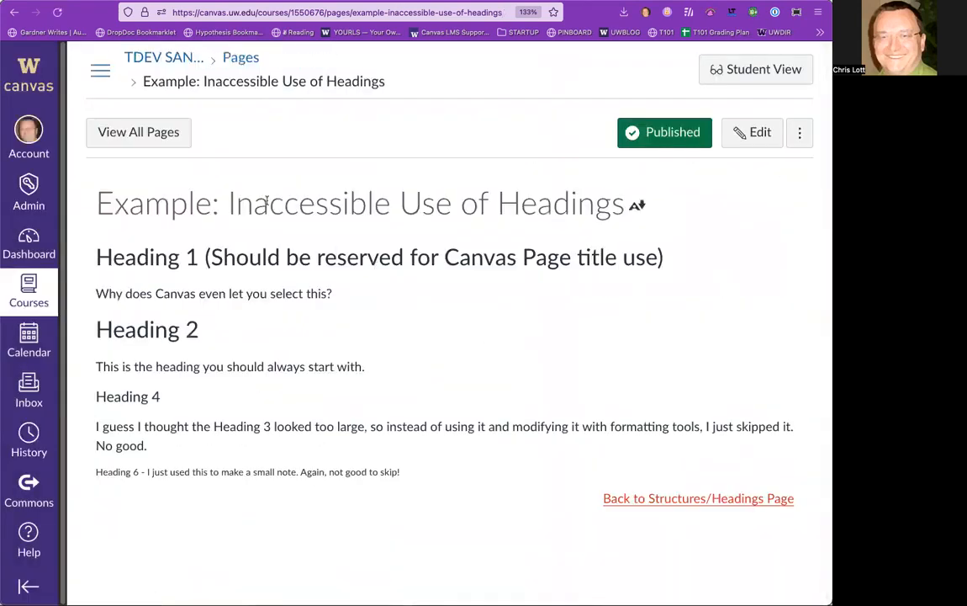
Return to the Structure and Headings page and open the linked example demonstrating accessible use of Headers.
left_click(655, 498)
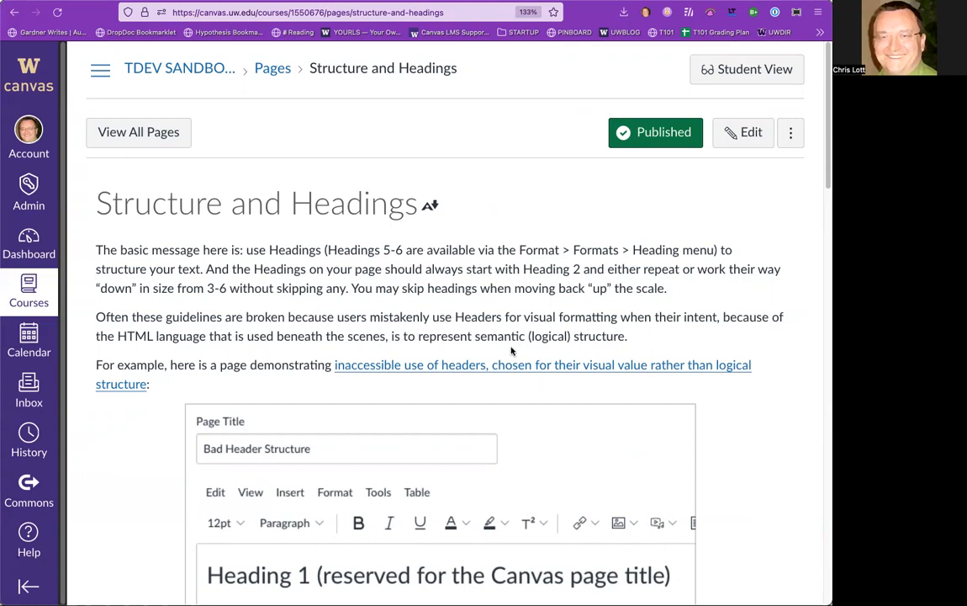
scroll(511, 351, "down", 10)
scroll(511, 350, "down", 2)
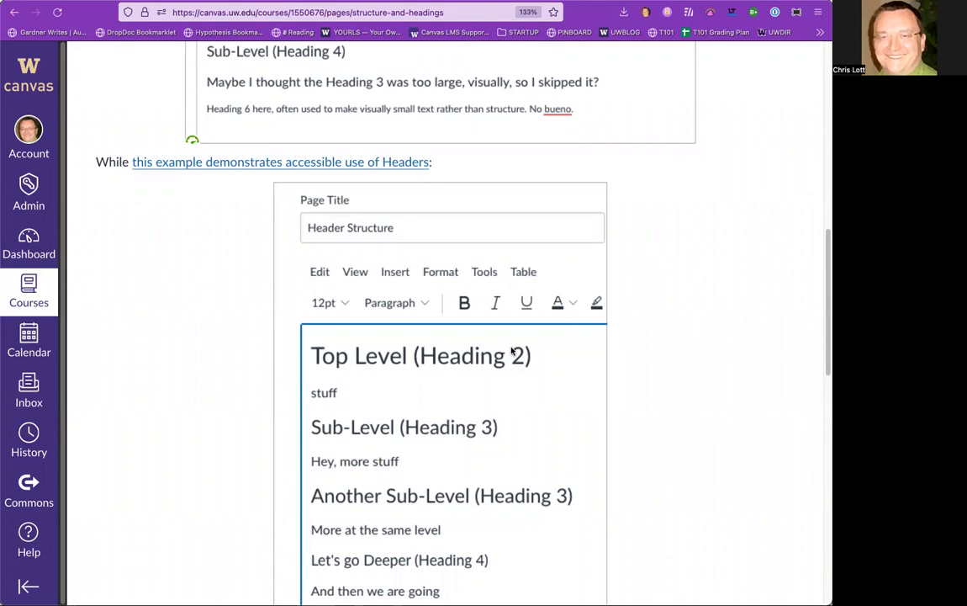
left_click(357, 163)
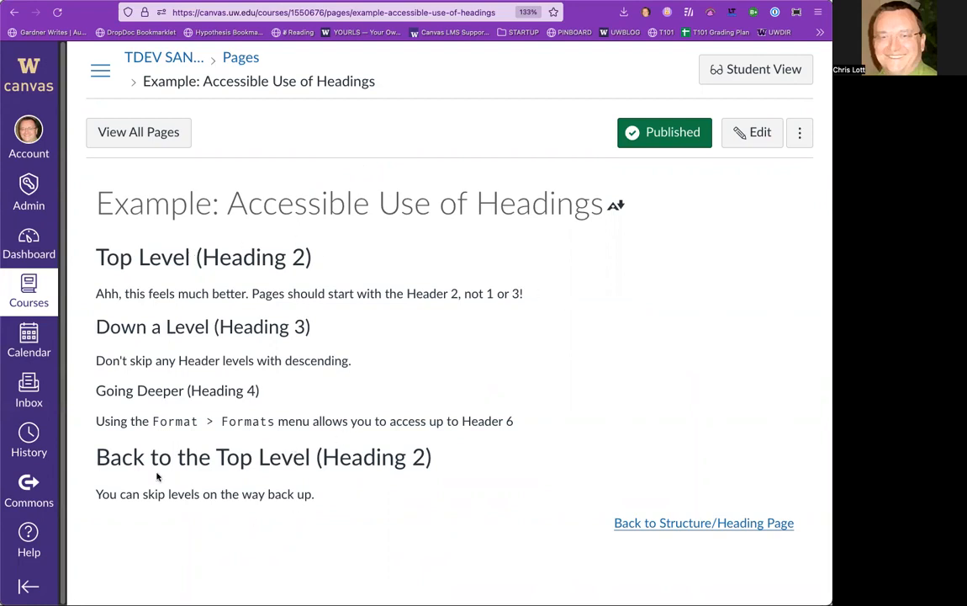
Return to the Structure and Headings page and open the linked extreme but still accessible example of formatting headers.
left_click(702, 524)
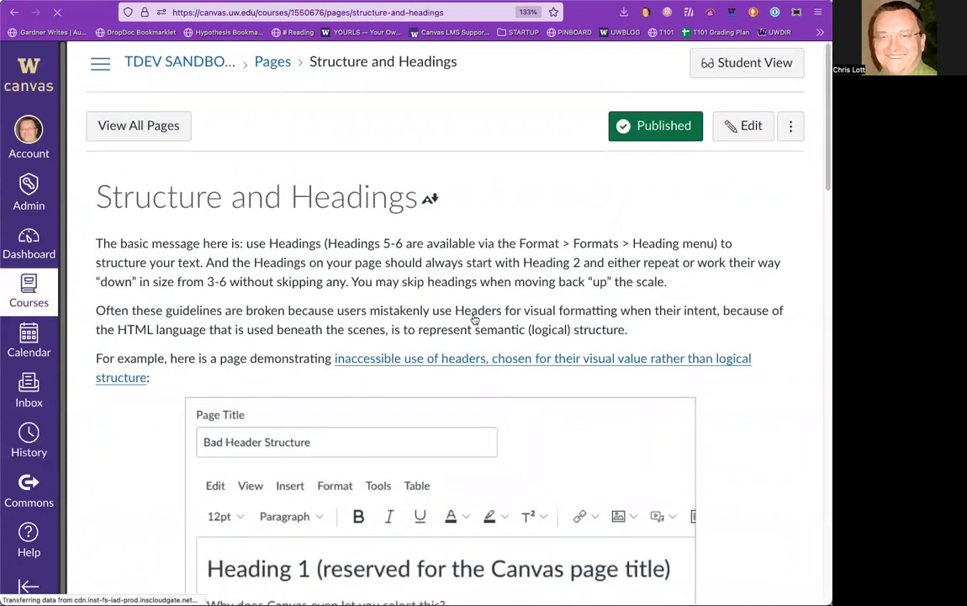
scroll(473, 318, "down", 2)
scroll(474, 318, "down", 10)
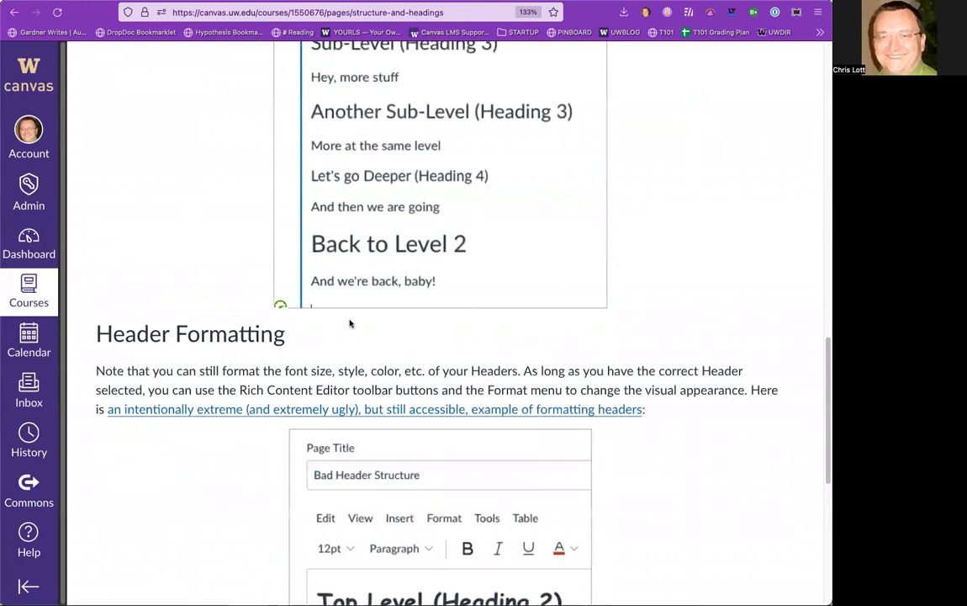
scroll(357, 310, "down", 2)
left_click(358, 310)
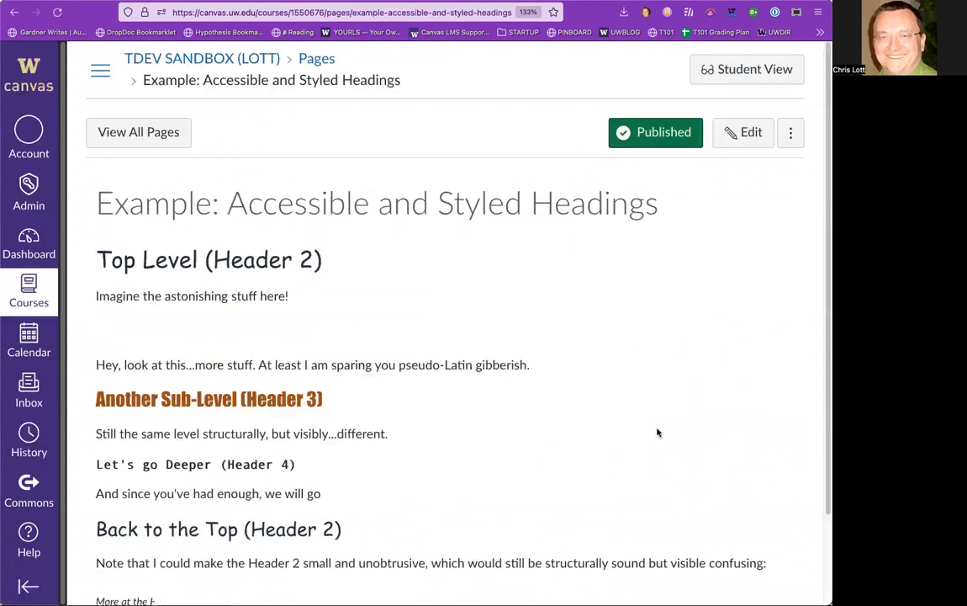
scroll(658, 432, "down", 1)
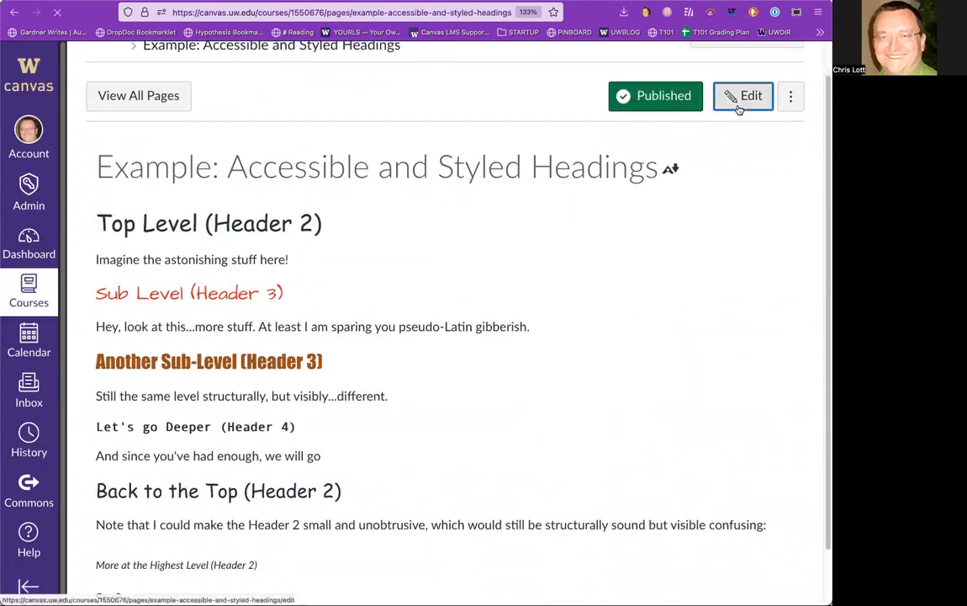
Open the "Example: Accessible and Styled Headings" page for editing and enlarge the editing area.
left_click(740, 105)
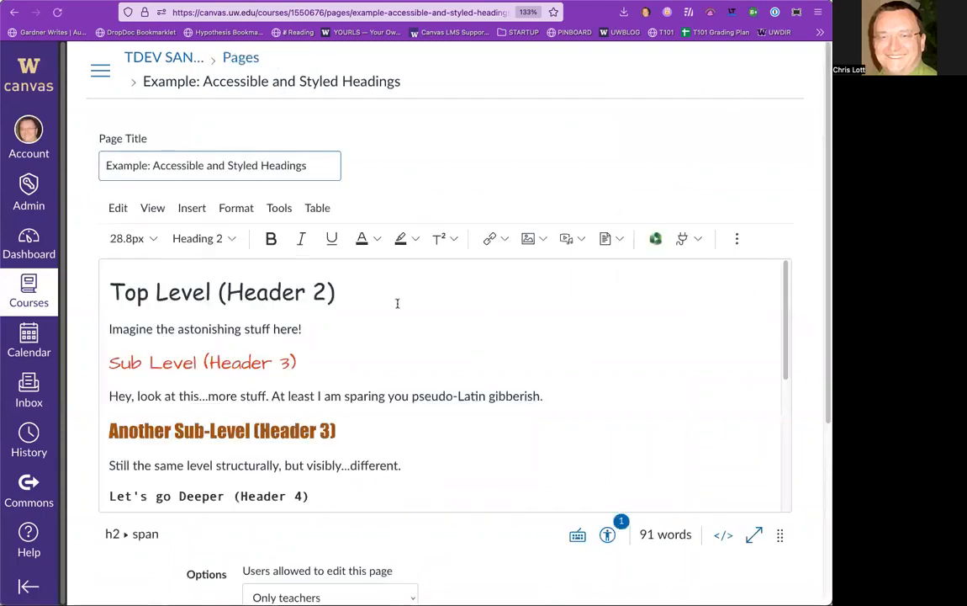
left_click(362, 291)
scroll(399, 382, "down", 3)
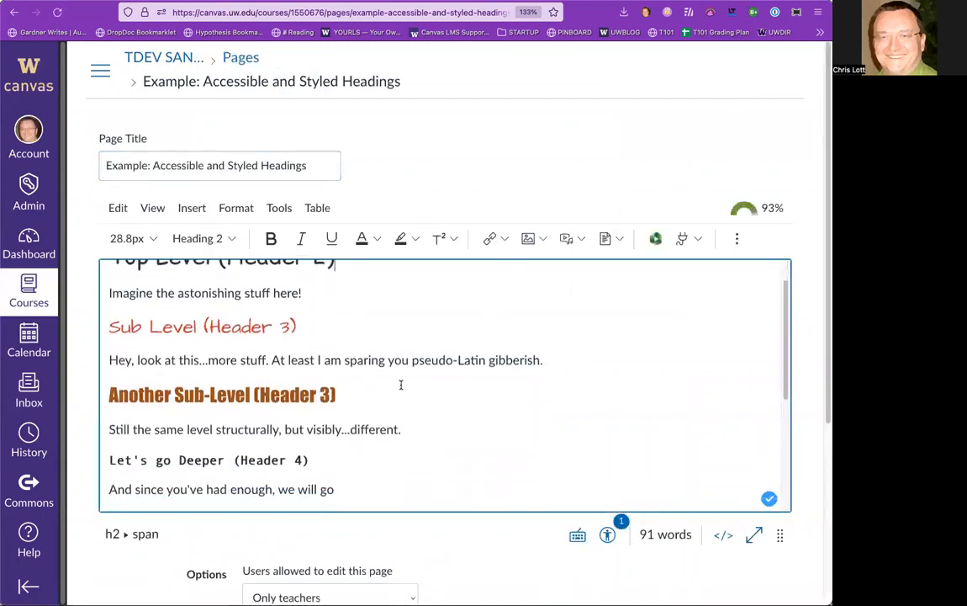
scroll(774, 437, "down", 4)
mouse_move(780, 534)
left_mouse_down()
mouse_move(795, 589)
mouse_move(779, 514)
left_mouse_up()
scroll(691, 368, "up", 4)
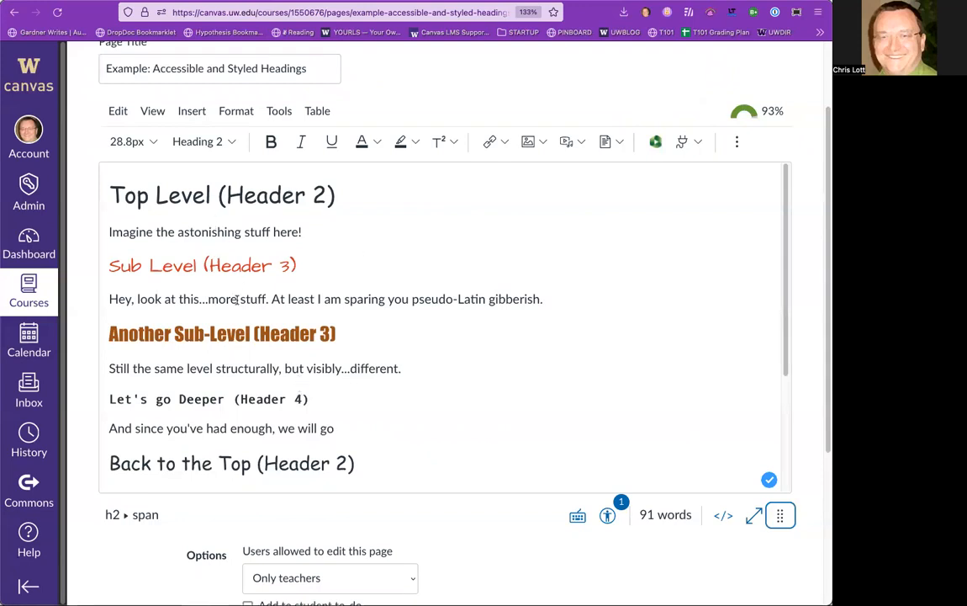
Check the styles applied to the "Top Level (Header 2)" and "More at the Highest Level (Header 2)" lines.
scroll(399, 362, "down", 4)
scroll(319, 378, "up", 4)
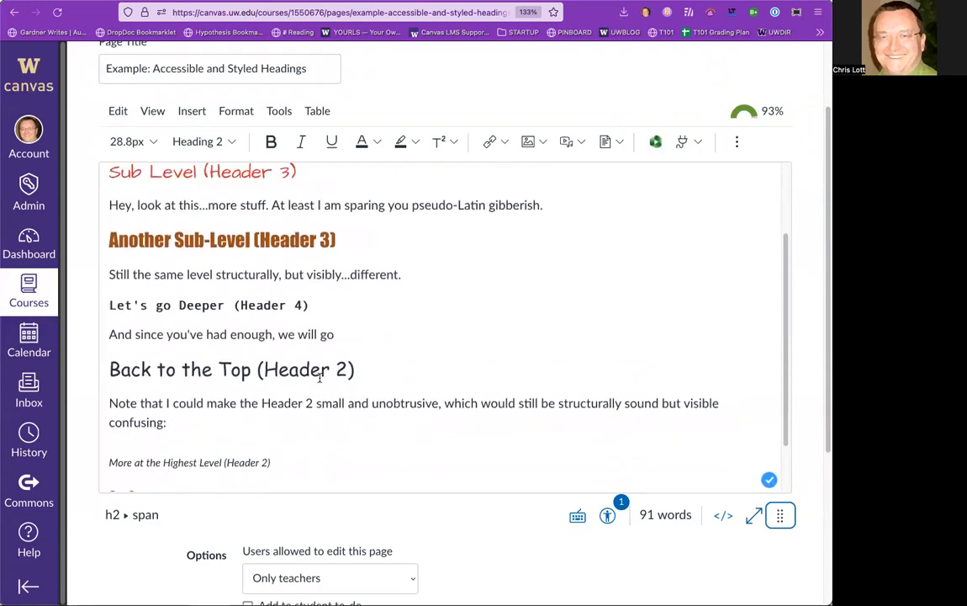
left_click(335, 197)
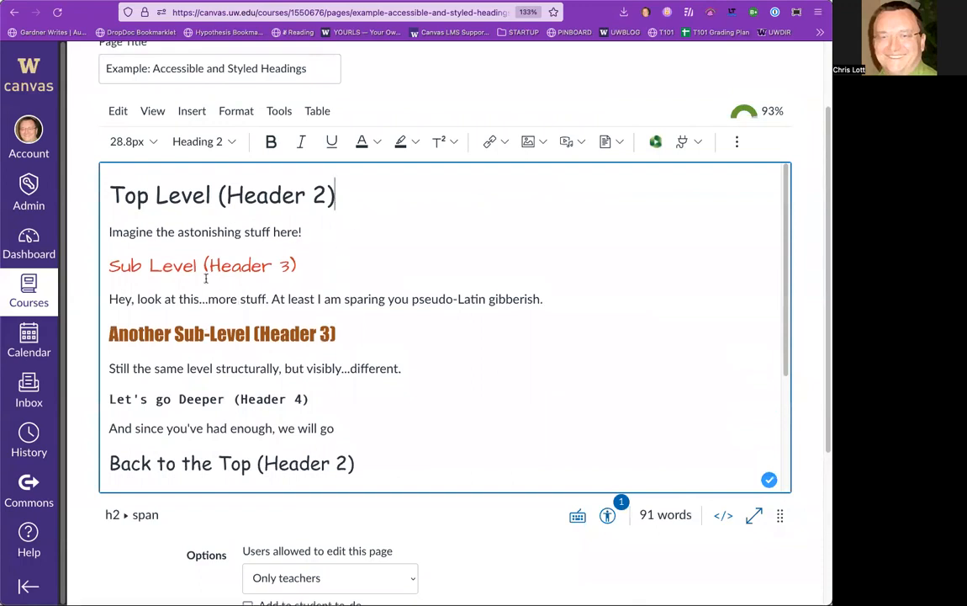
scroll(336, 337, "down", 2)
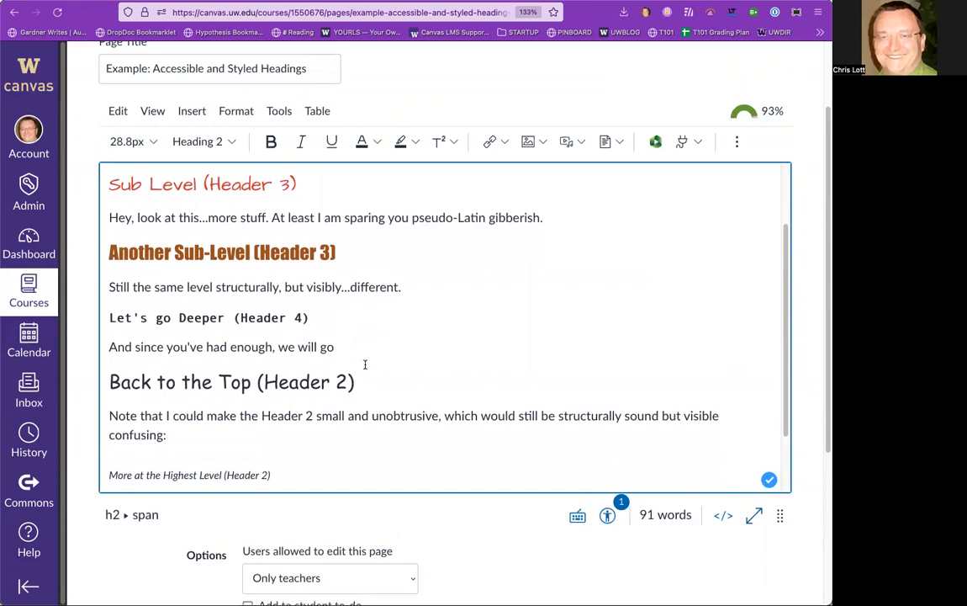
left_click(291, 473)
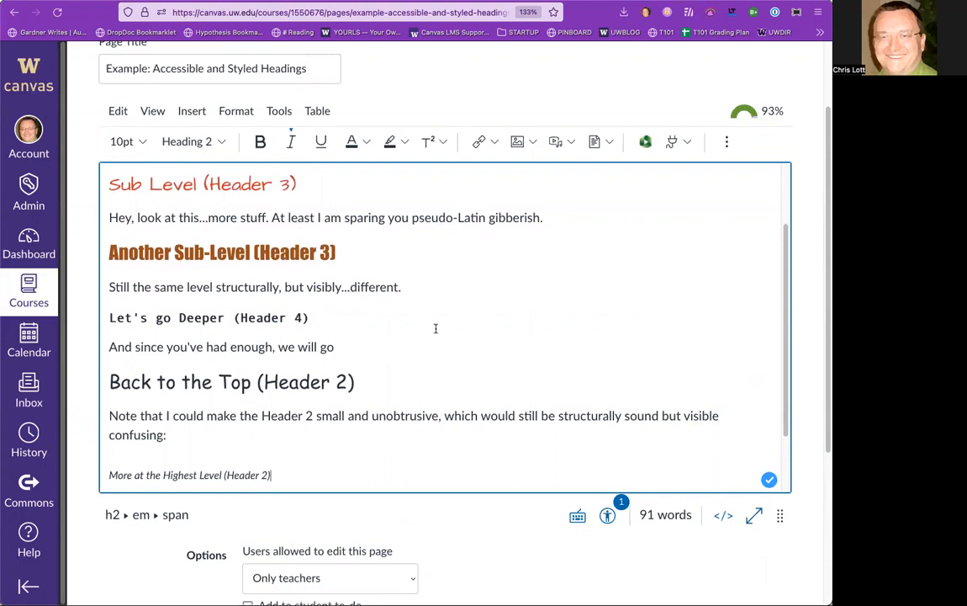
scroll(505, 280, "up", 2)
scroll(505, 280, "down", 4)
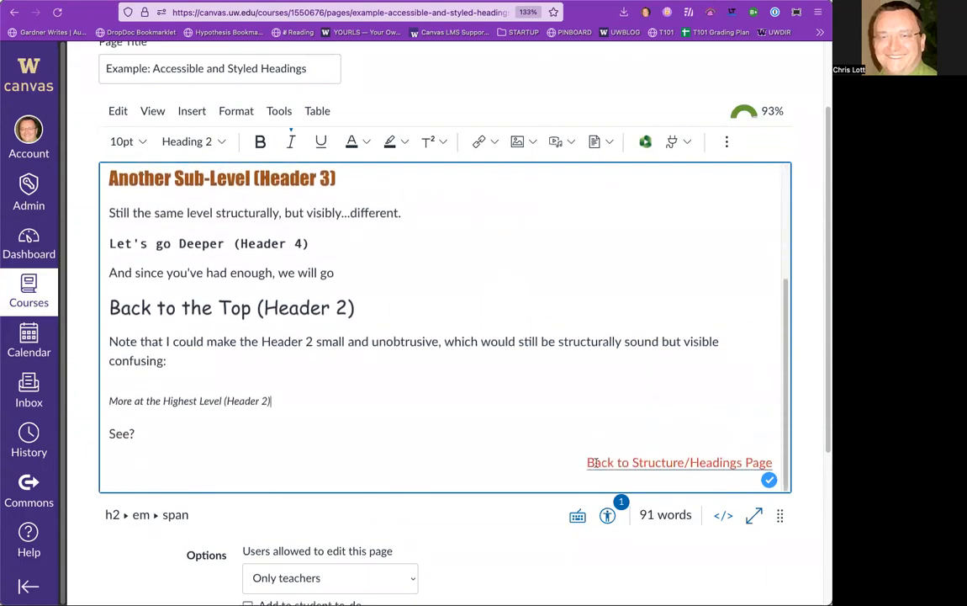
Fix the contrast issue in the Accessibility Checker by darkening the text color to rgb(135, 23, 12), and close the checker.
left_click(609, 515)
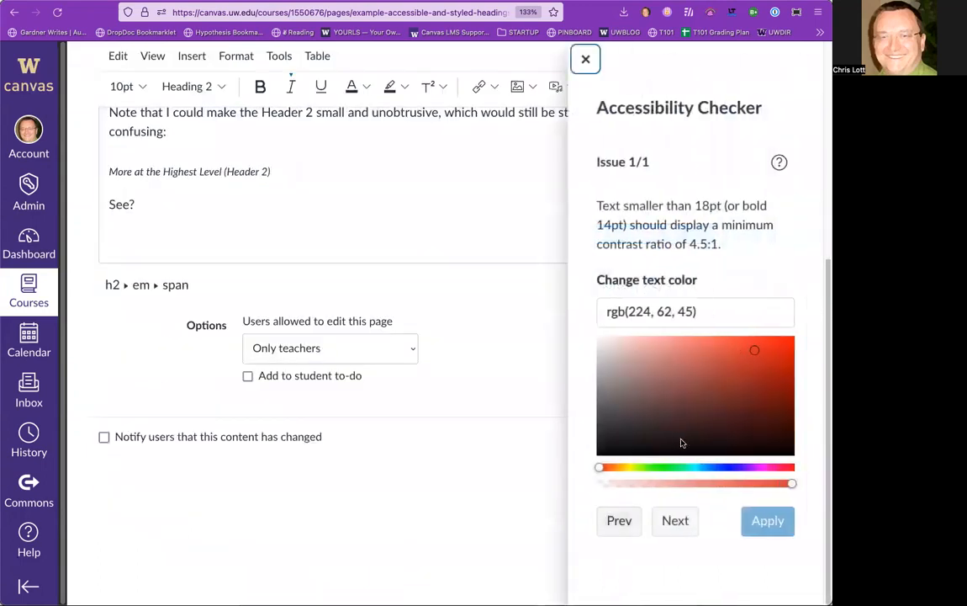
left_click_drag(753, 351, 776, 393)
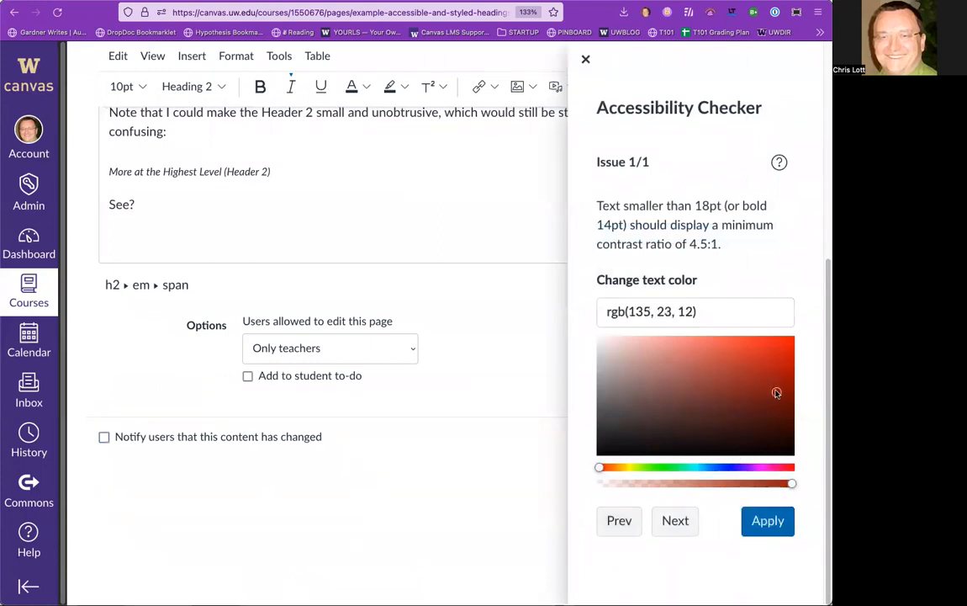
left_click(771, 521)
left_click(585, 59)
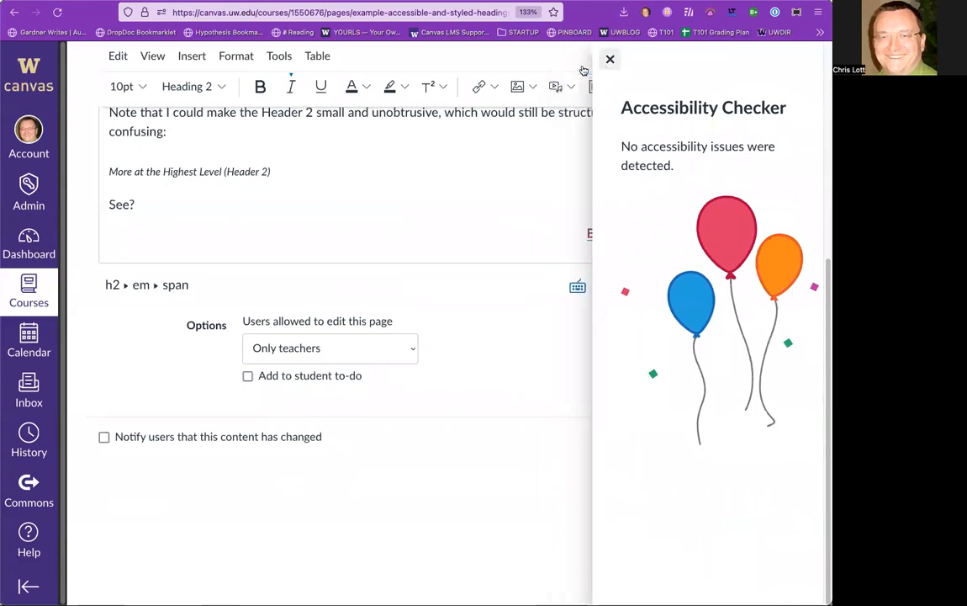
Try to clear the formatting of the "Top Level (Header 2)" heading with only the cursor placed at its end.
scroll(555, 316, "up", 4)
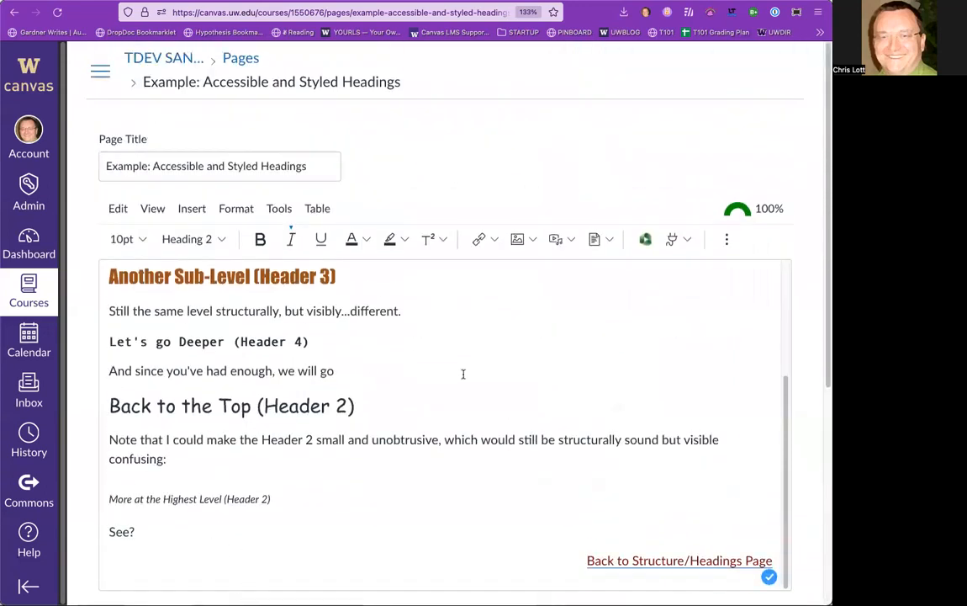
scroll(462, 373, "up", 4)
left_click(340, 292)
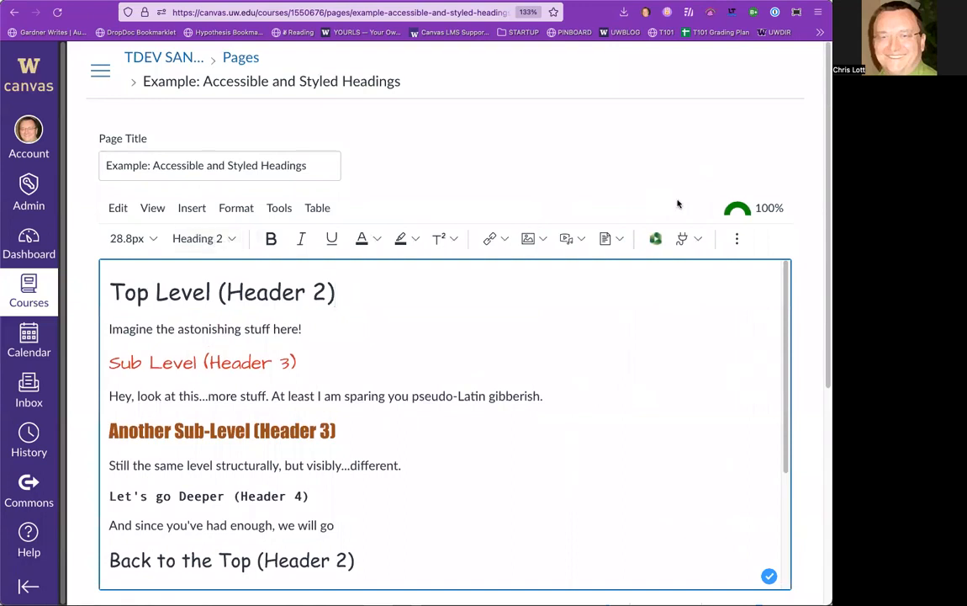
left_click(736, 239)
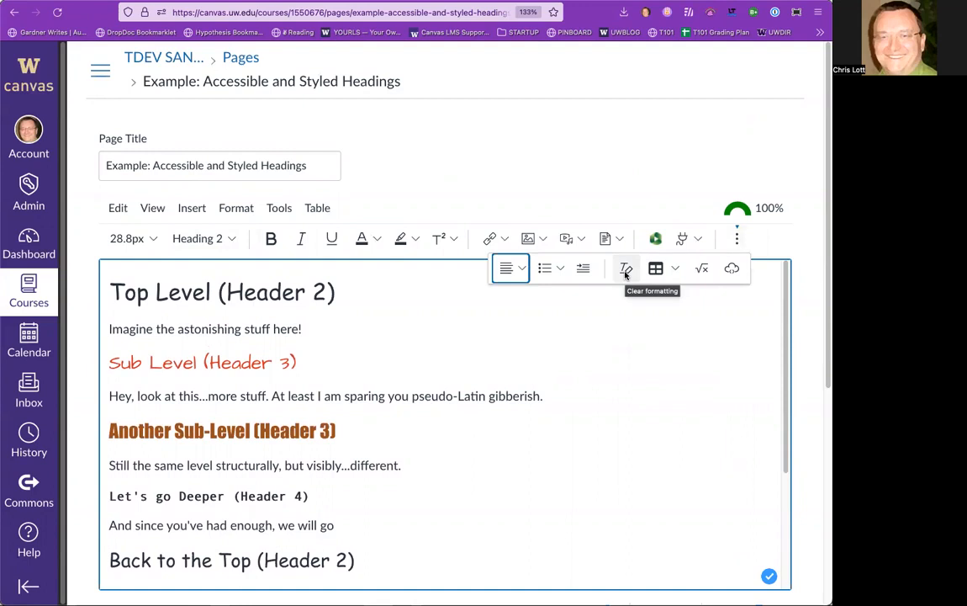
left_click(625, 269)
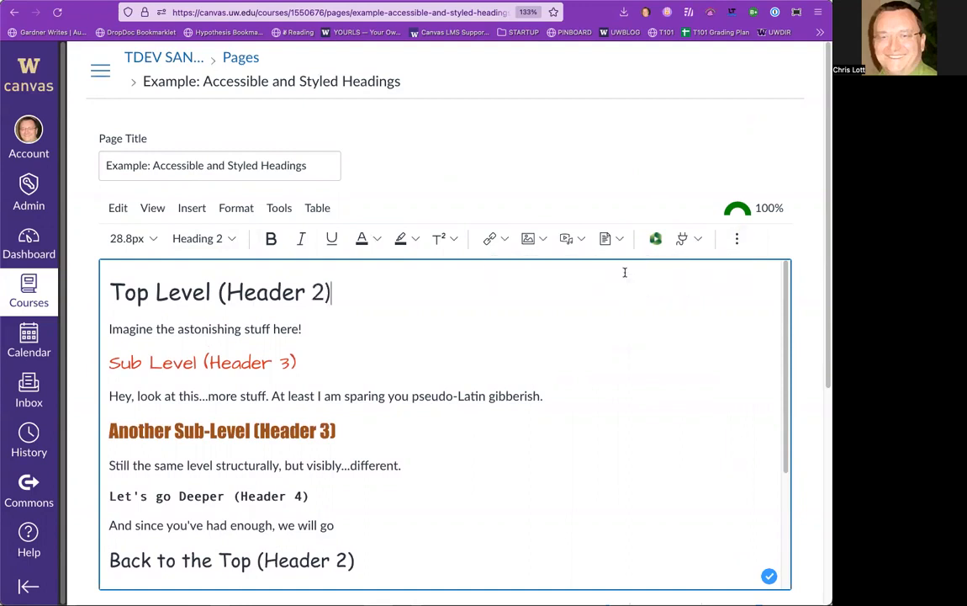
right_click(355, 308)
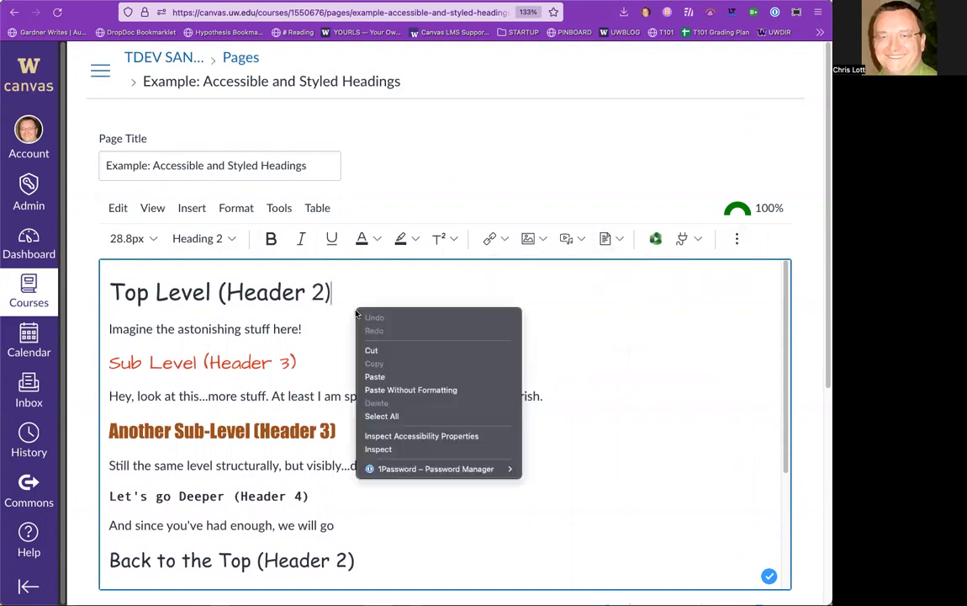
left_click(353, 309)
Select the entire "Top Level (Header 2)" heading and clear its formatting.
left_click_drag(330, 291, 105, 301)
left_click(105, 299)
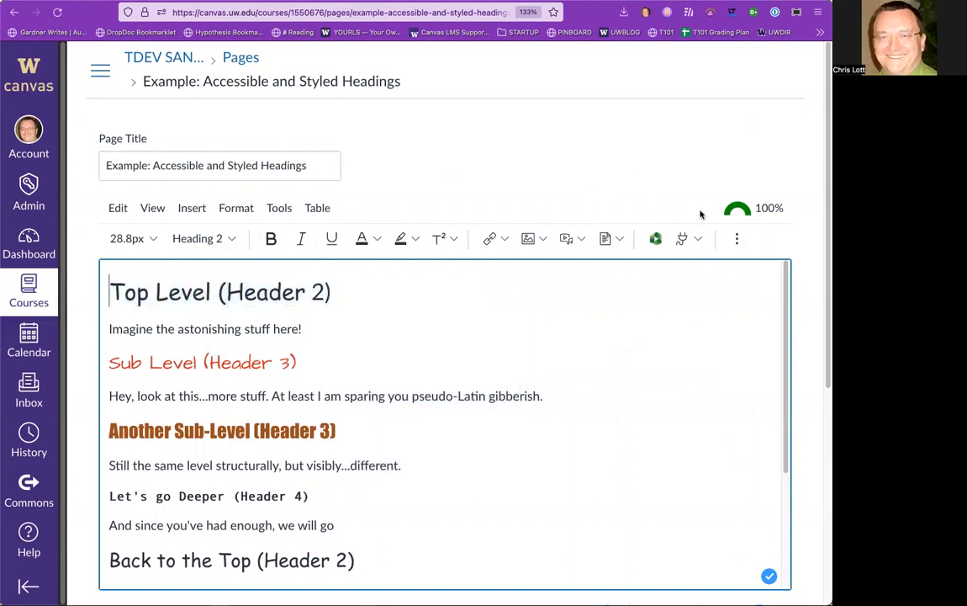
mouse_move(356, 298)
left_mouse_down()
mouse_move(153, 306)
mouse_move(151, 290)
mouse_move(363, 298)
left_mouse_up()
left_click(737, 241)
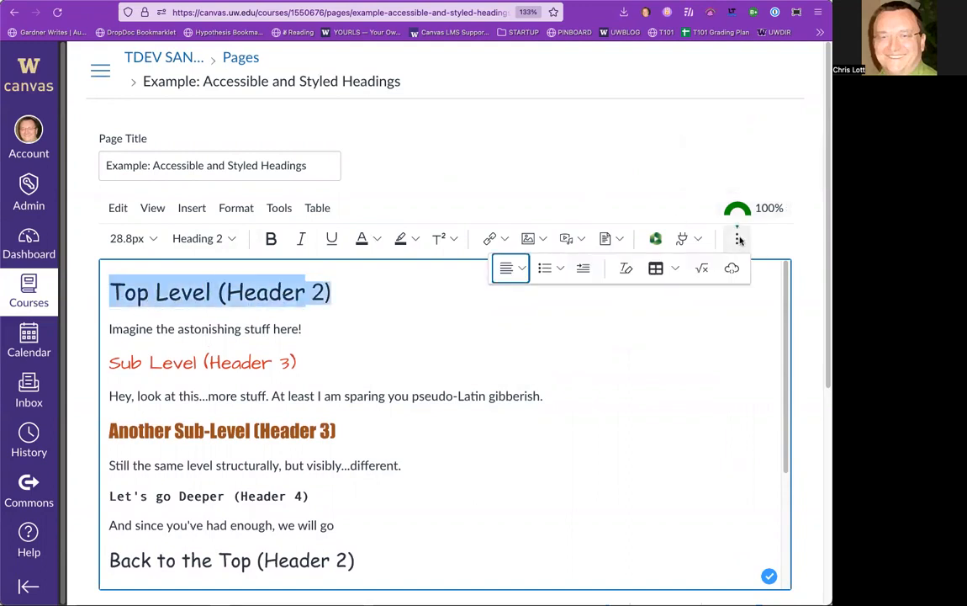
left_click(623, 267)
left_click(449, 337)
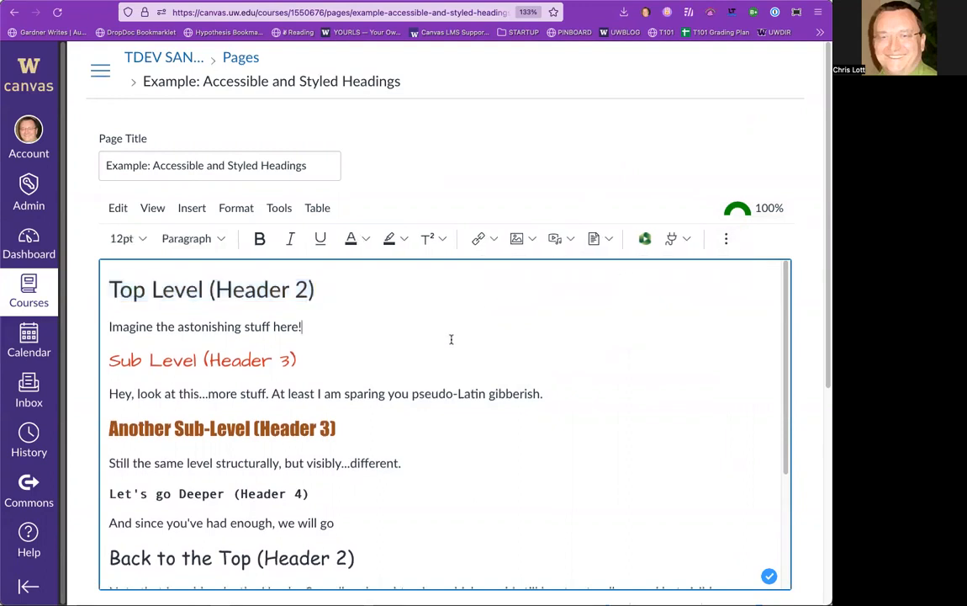
Change the font of the entire "Top Level (Header 2)" heading to Arial Black.
left_click(316, 288)
left_click_drag(317, 289, 108, 285)
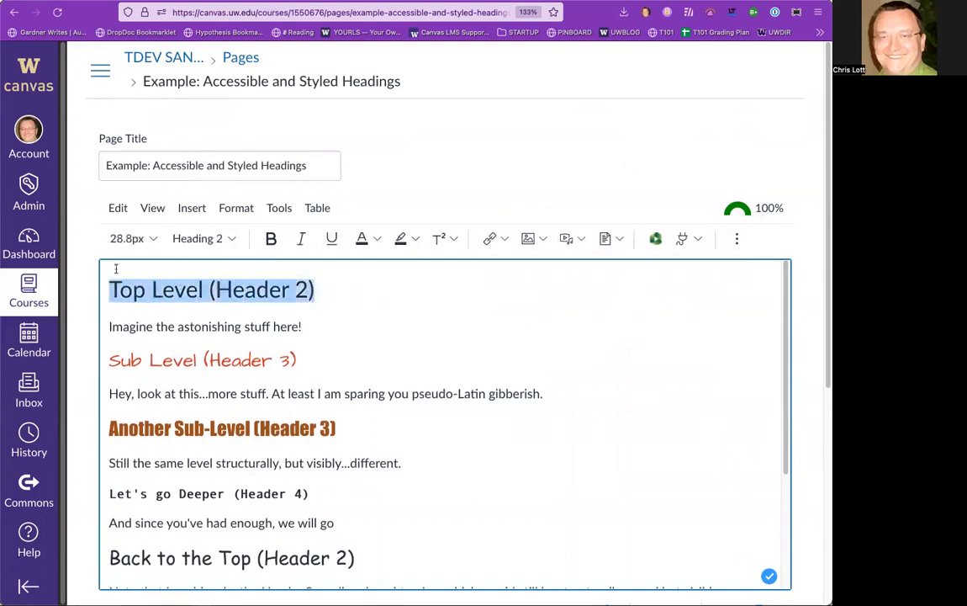
left_click(236, 208)
mouse_move(284, 436)
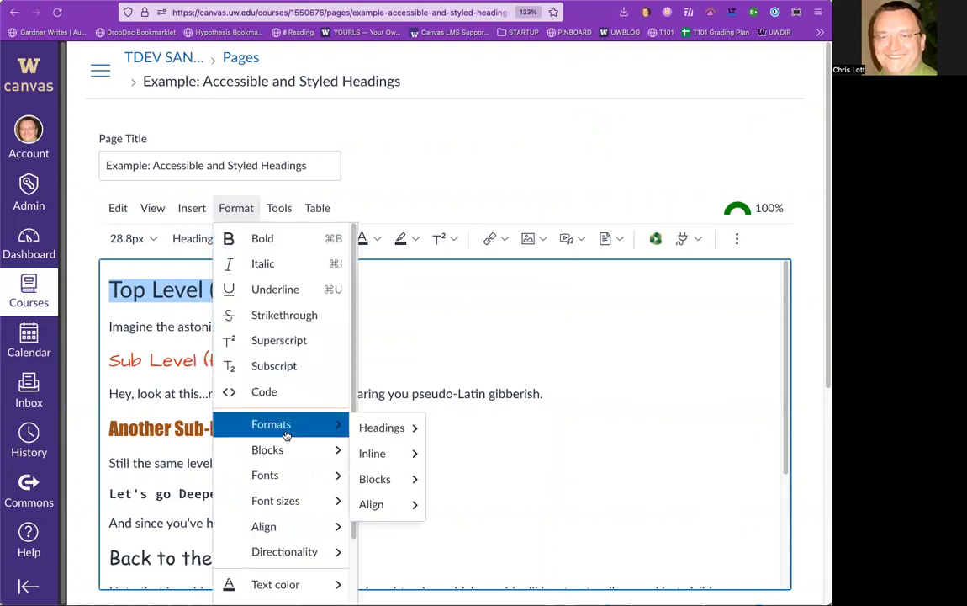
mouse_move(282, 478)
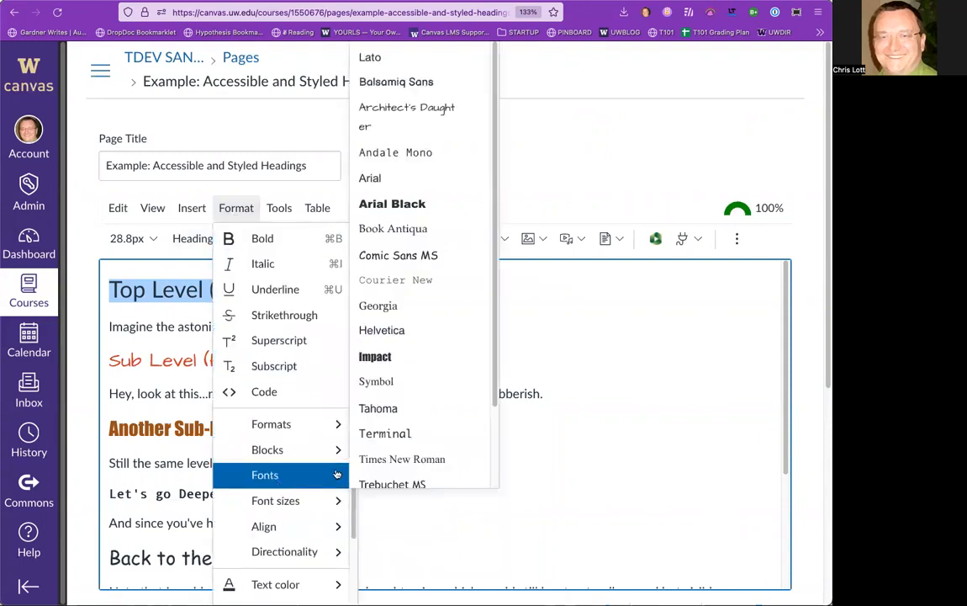
left_click(385, 207)
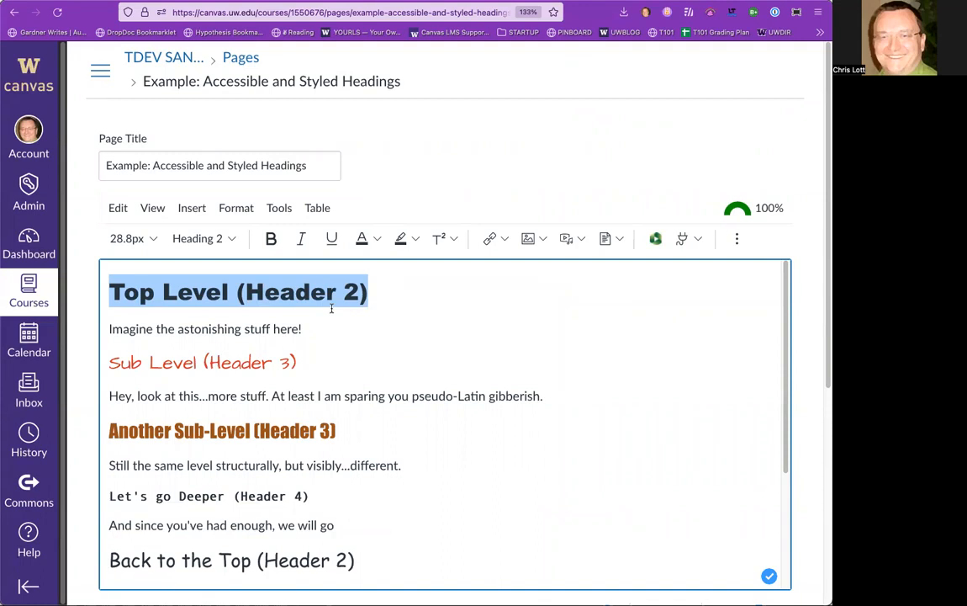
Leave the page editor and discard the unsaved changes.
scroll(551, 412, "down", 10)
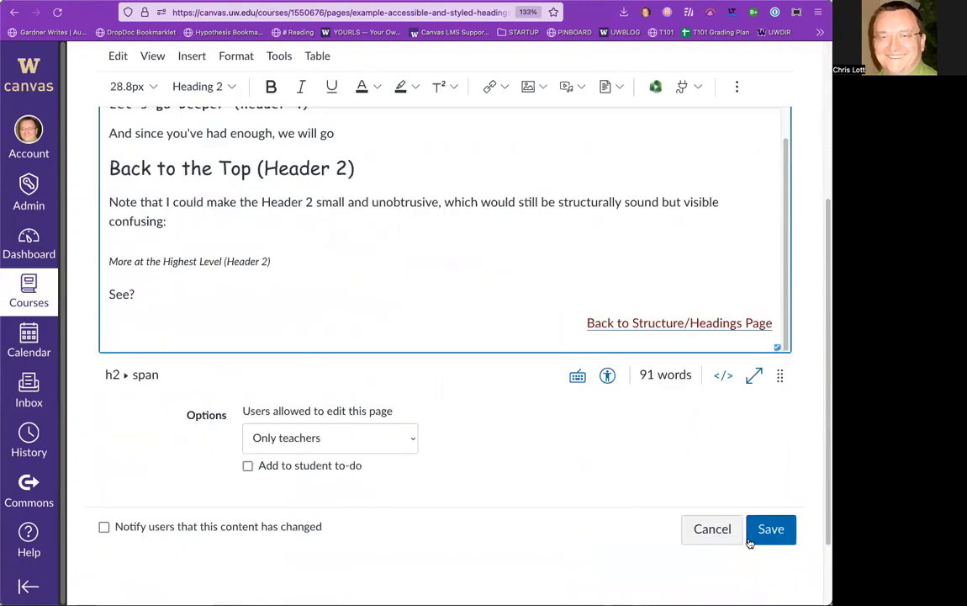
left_click(702, 521)
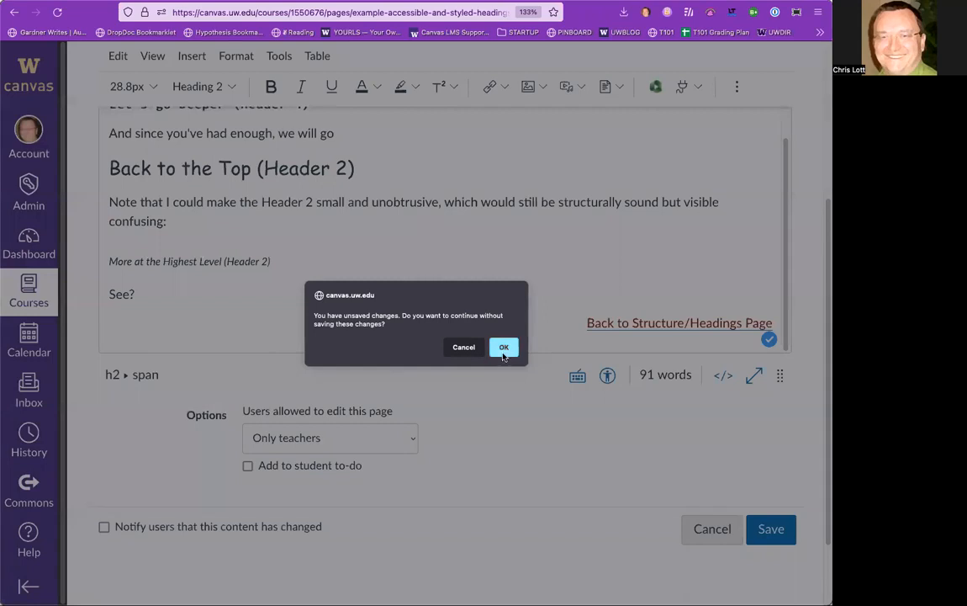
left_click(564, 345)
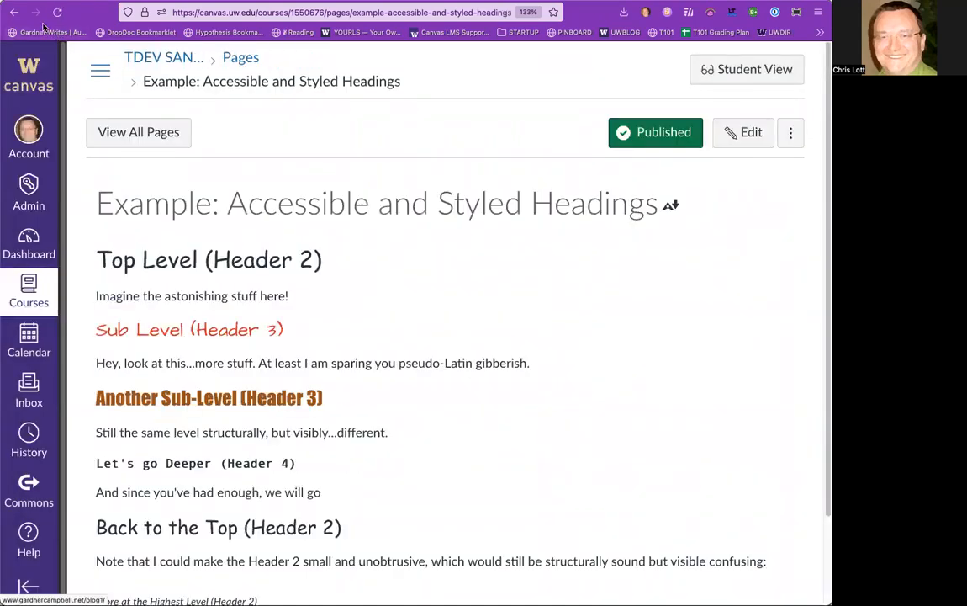
Return to the Header Formatting section of the Structure and Headings page.
left_click(11, 13)
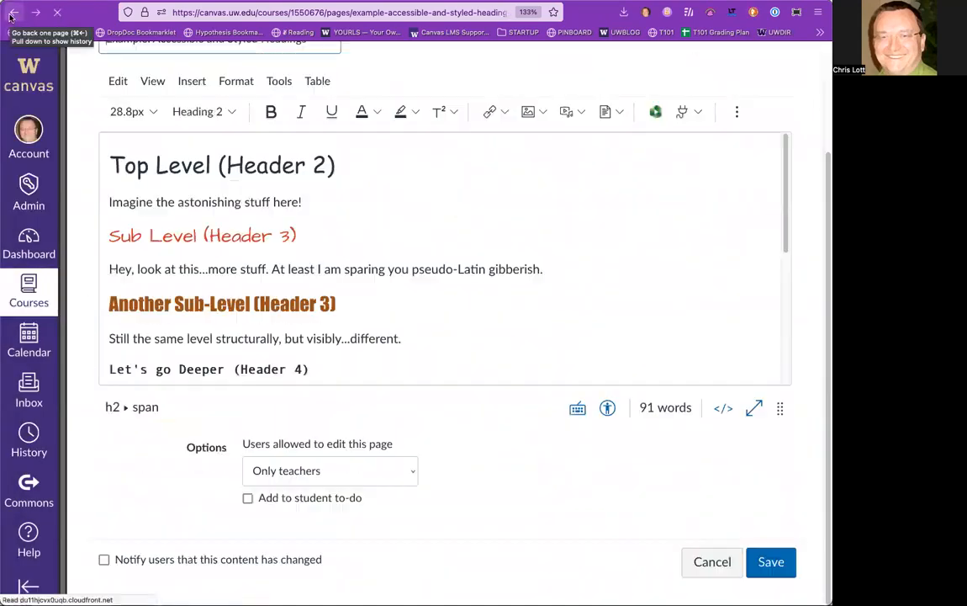
left_click(11, 13)
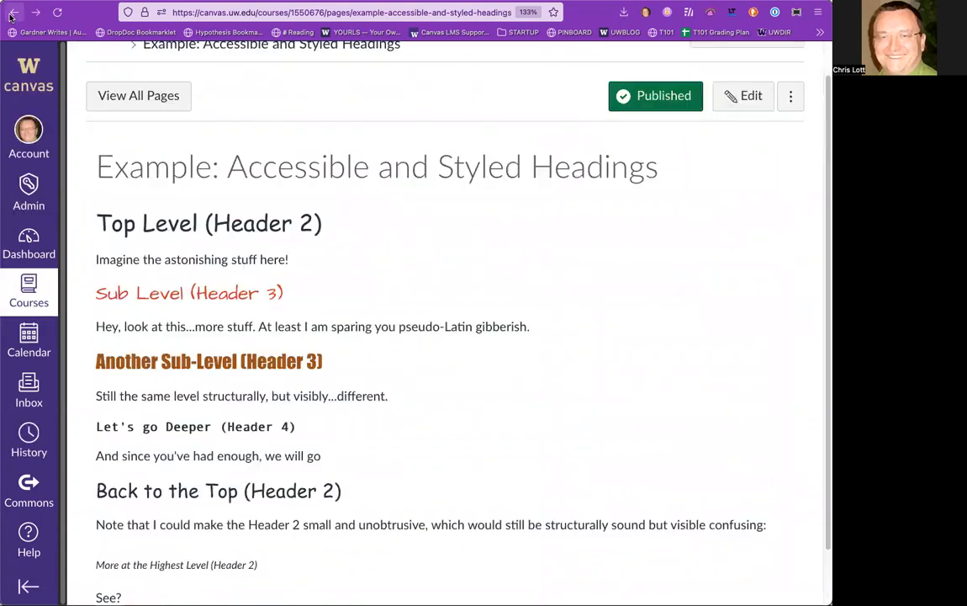
left_click(11, 13)
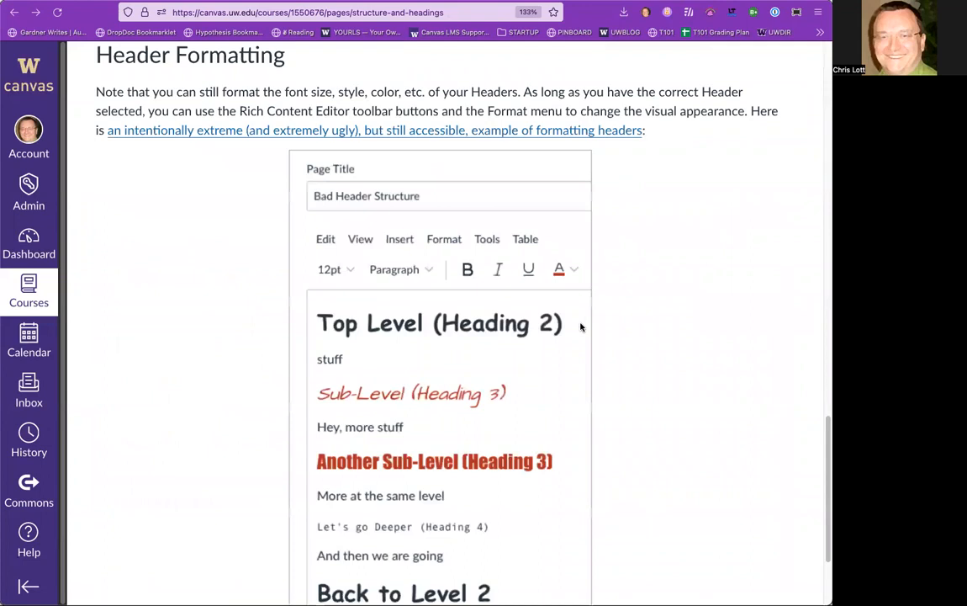
Continue to the module's Text Formatting page and read its key principles and the visual example of what to avoid.
scroll(580, 327, "down", 3)
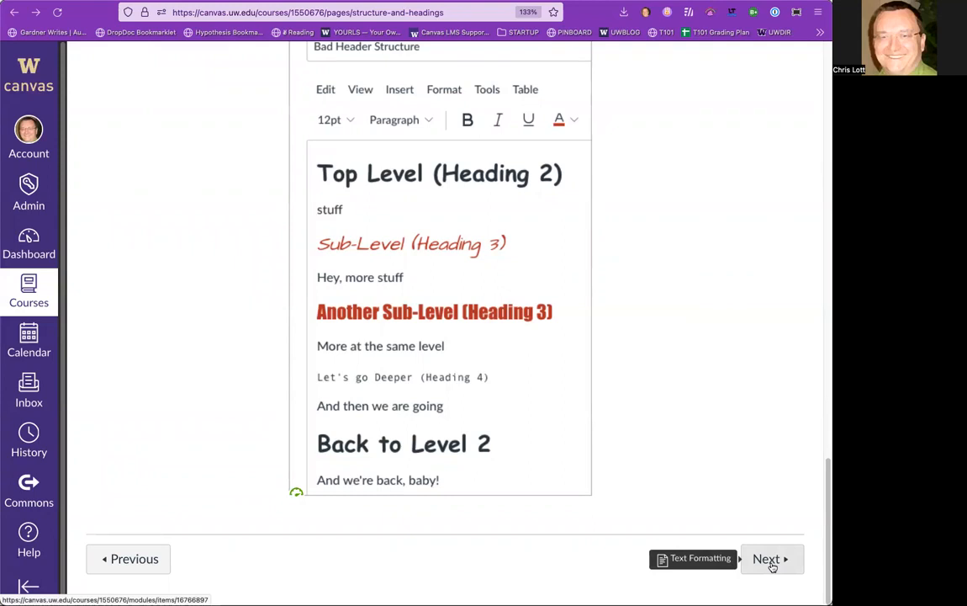
left_click(769, 560)
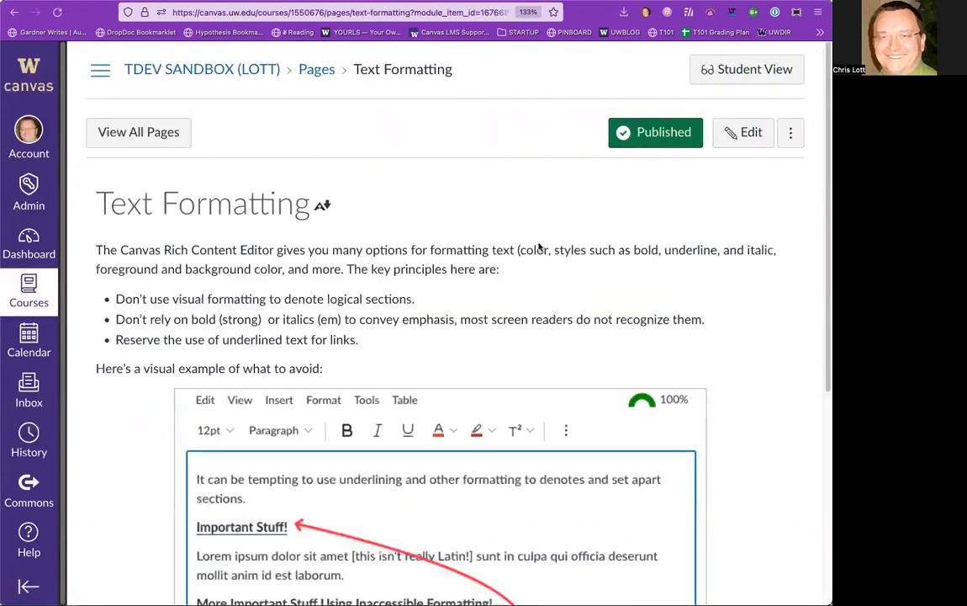
scroll(540, 246, "down", 1)
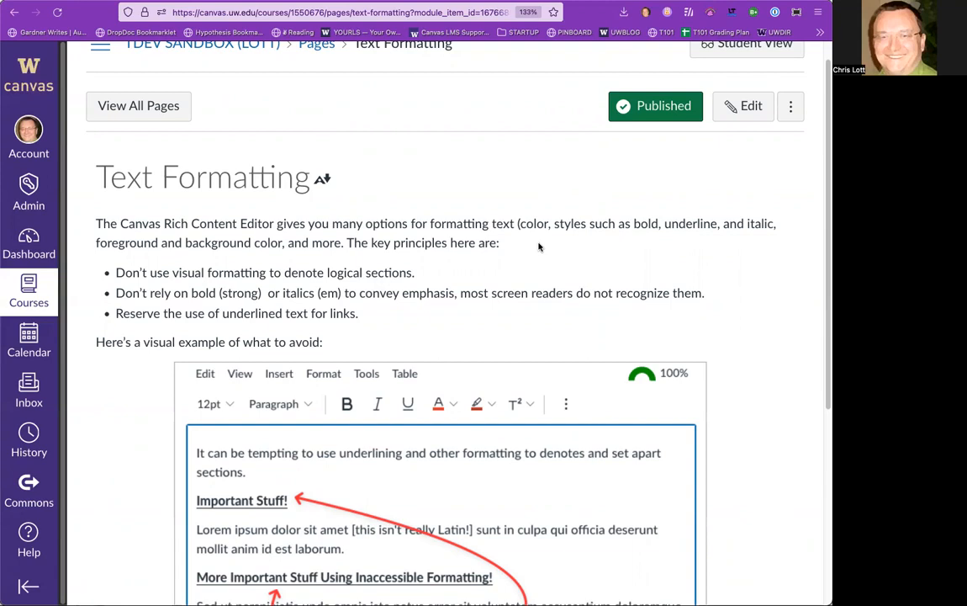
scroll(512, 209, "down", 4)
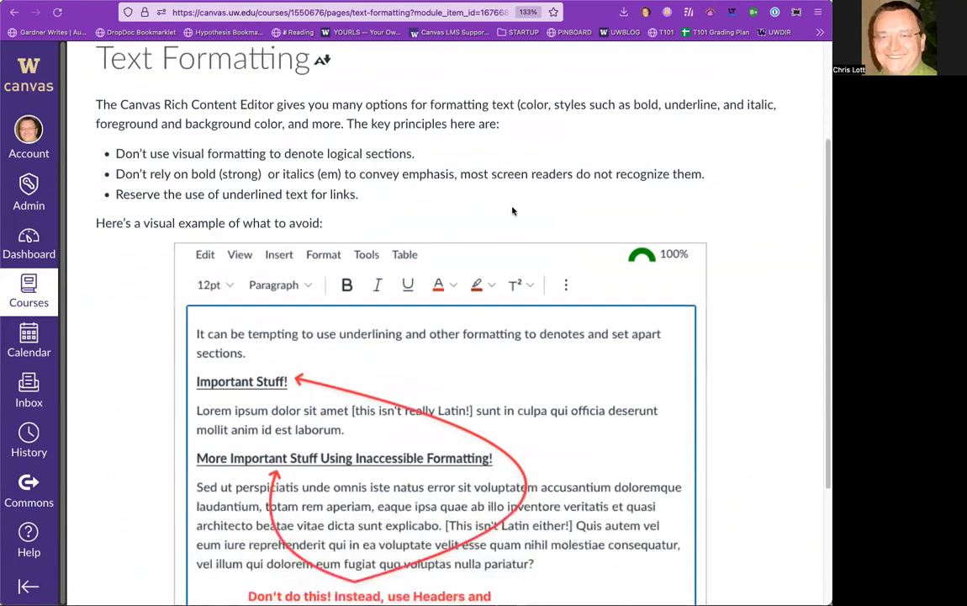
scroll(508, 541, "down", 1)
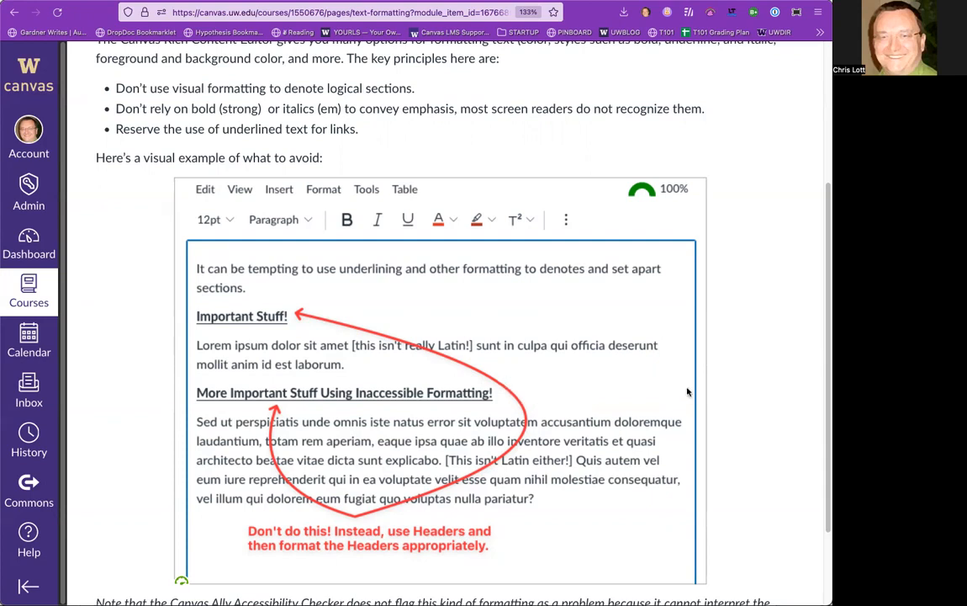
scroll(673, 387, "down", 1)
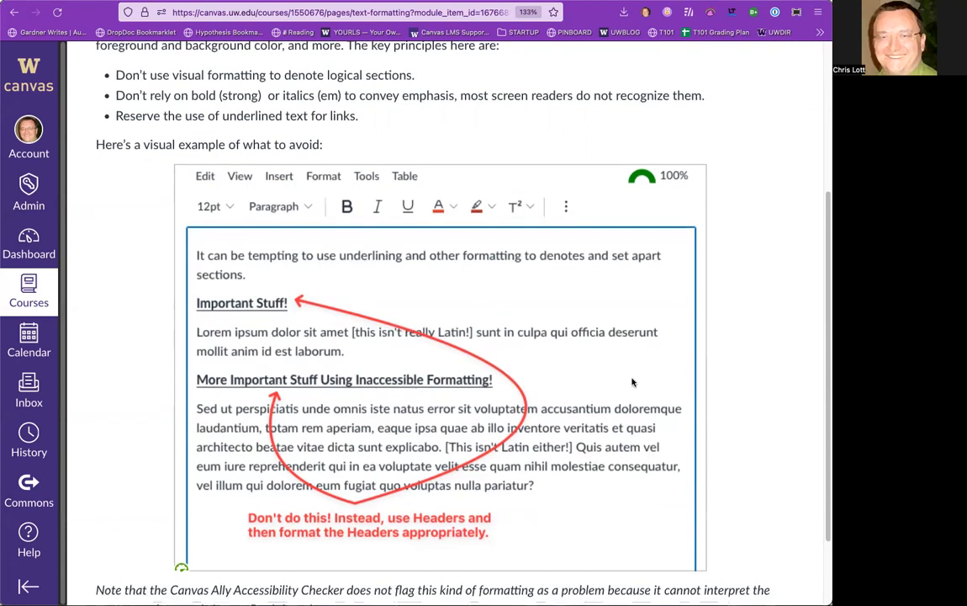
Review the rest of the Text Formatting page, including the closing accessibility checker note, and continue to the module's Lists page.
scroll(634, 381, "down", 2)
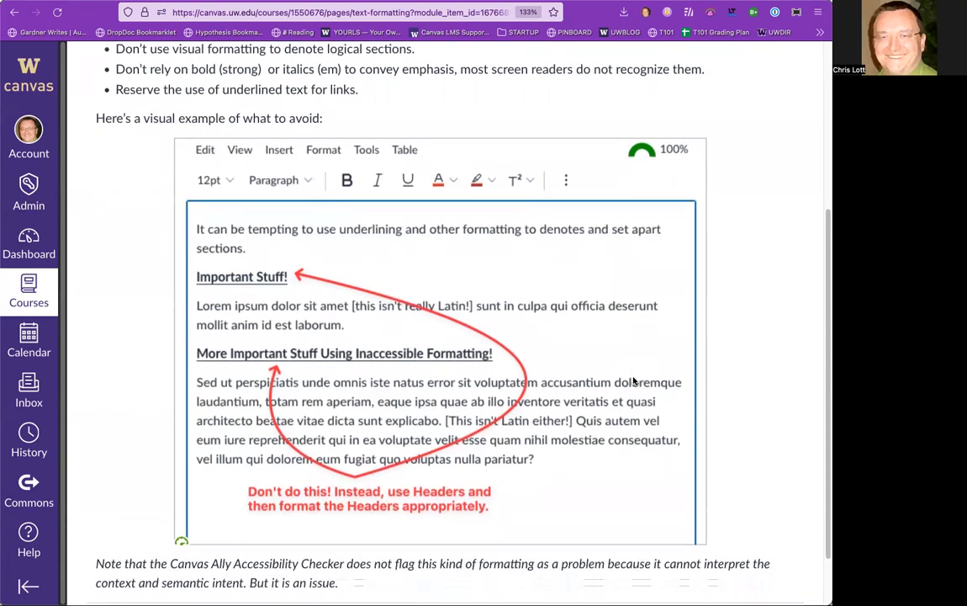
scroll(632, 383, "up", 1)
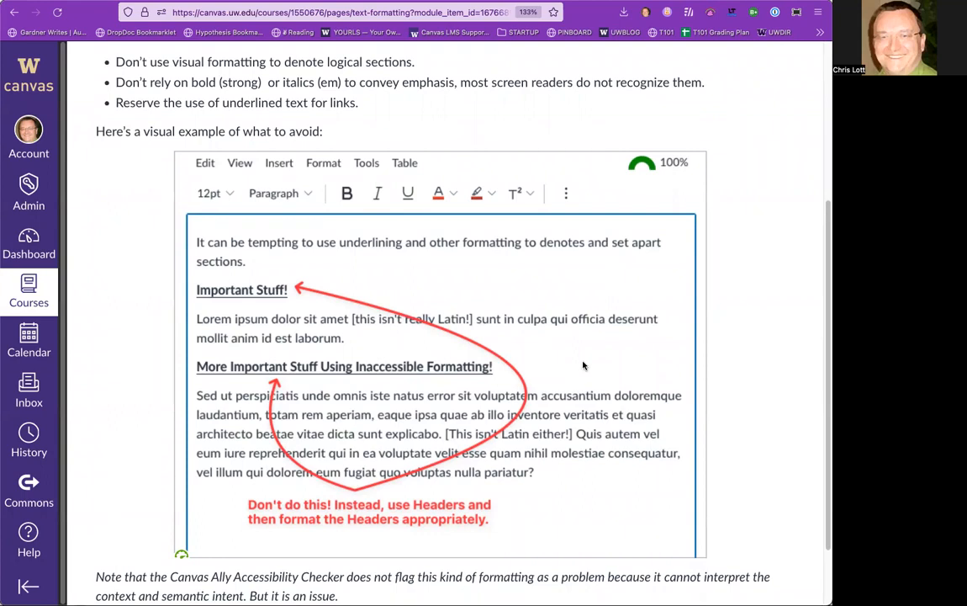
scroll(583, 366, "down", 2)
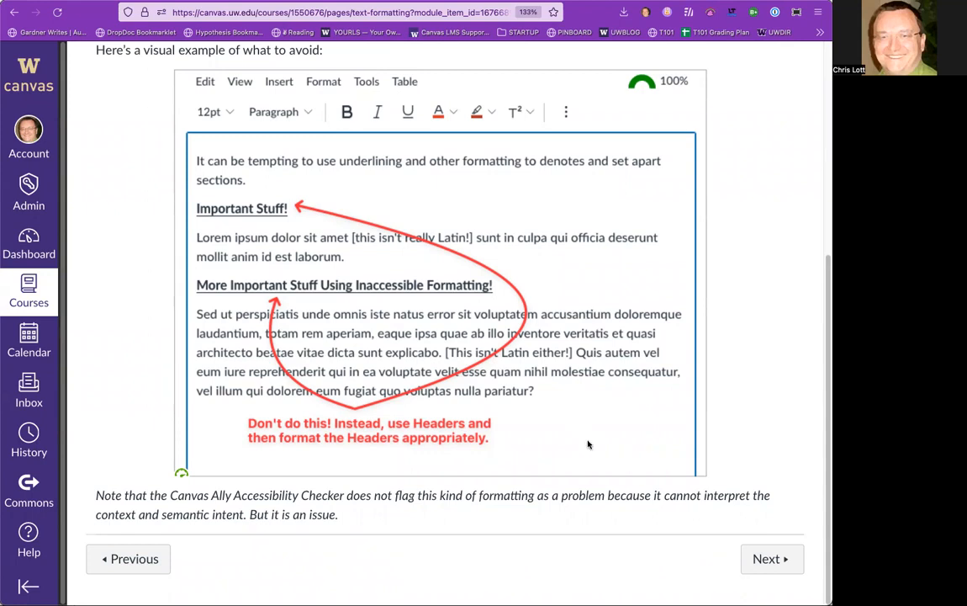
left_click(767, 558)
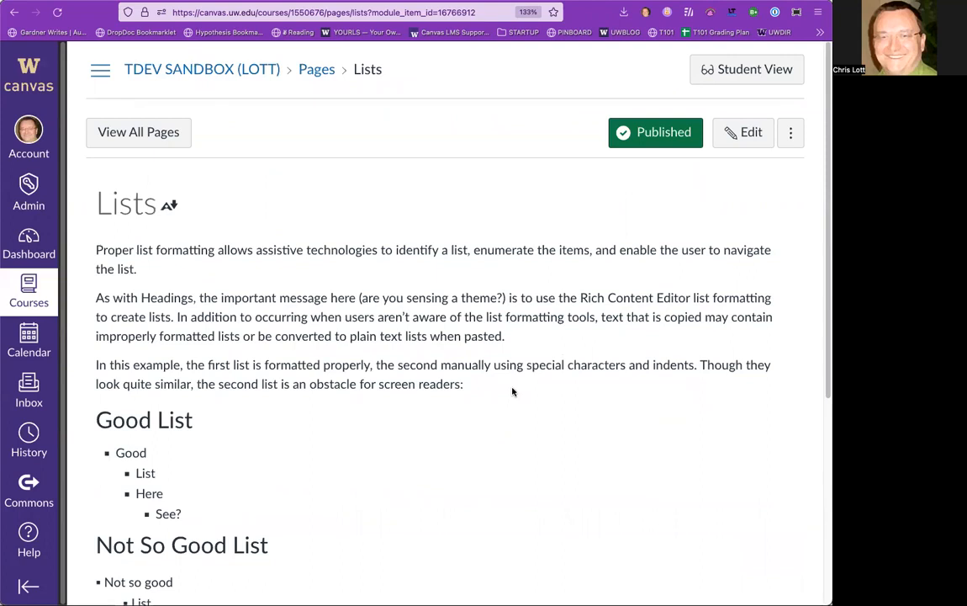
Open the Lists page for editing and go to the Good List example in its content.
left_click(745, 132)
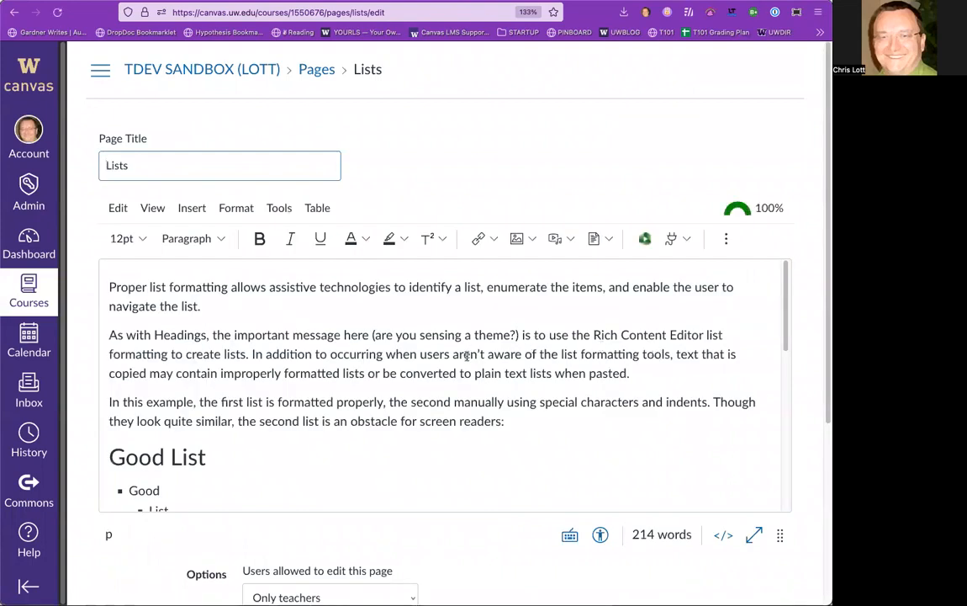
scroll(421, 318, "down", 1)
scroll(455, 358, "up", 1)
scroll(437, 396, "down", 2)
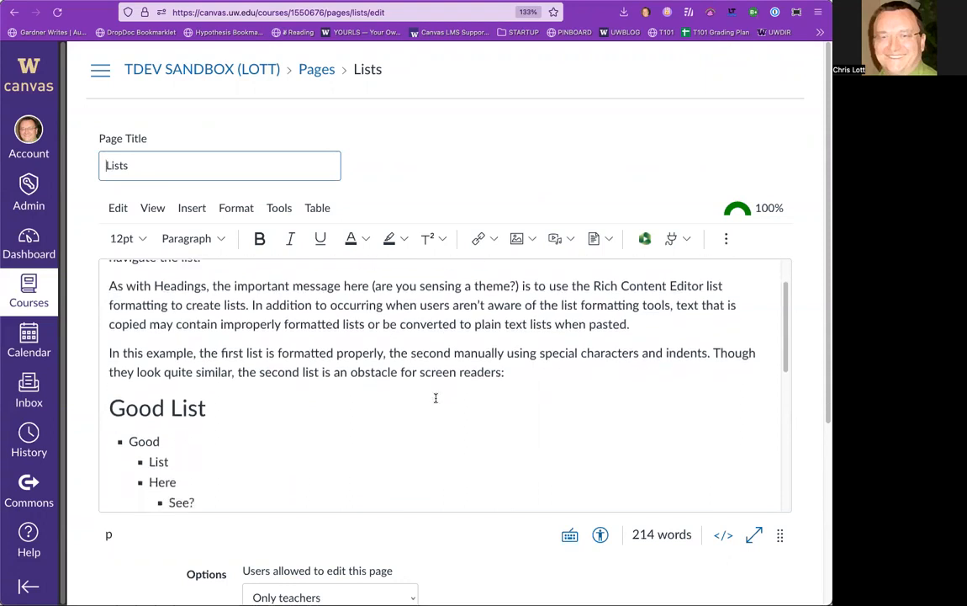
scroll(382, 387, "down", 2)
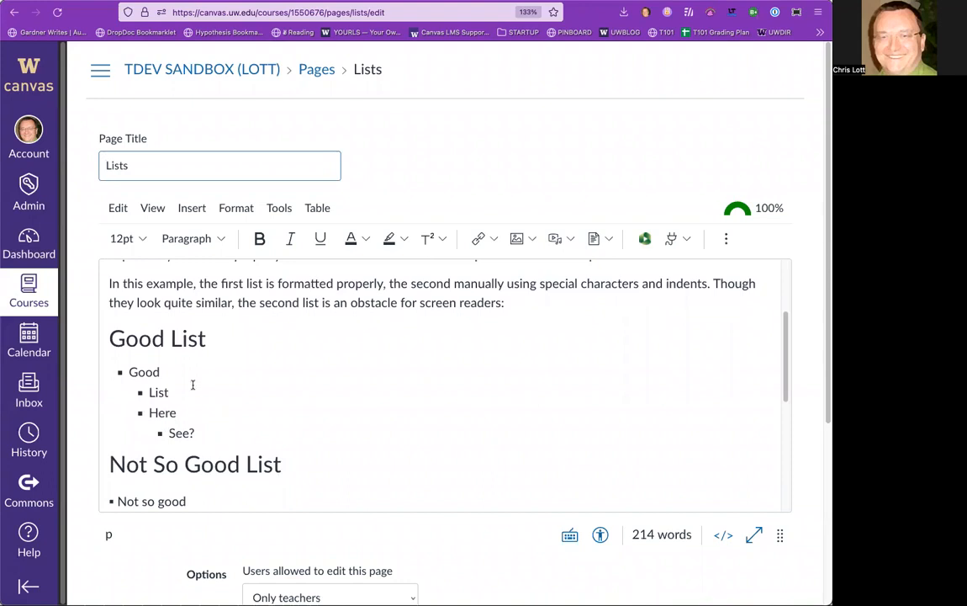
Inspect the element path of the "Good" item, the introductory paragraph and the "Good List" heading.
left_click(164, 372)
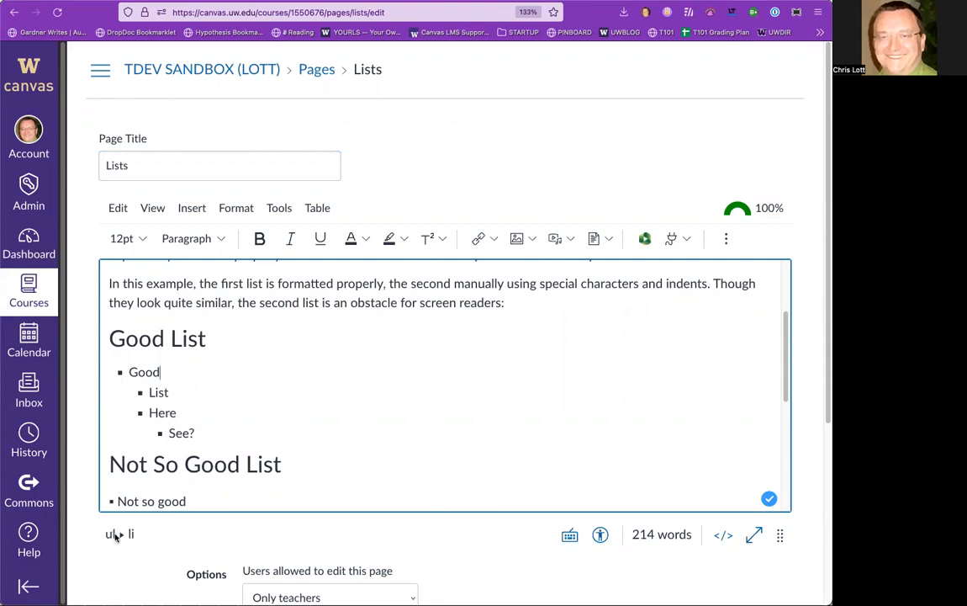
left_click(177, 302)
left_click(179, 338)
Toggle bullet list formatting off and back on for the "Good" item in the Good List.
left_click(161, 371)
left_click(726, 238)
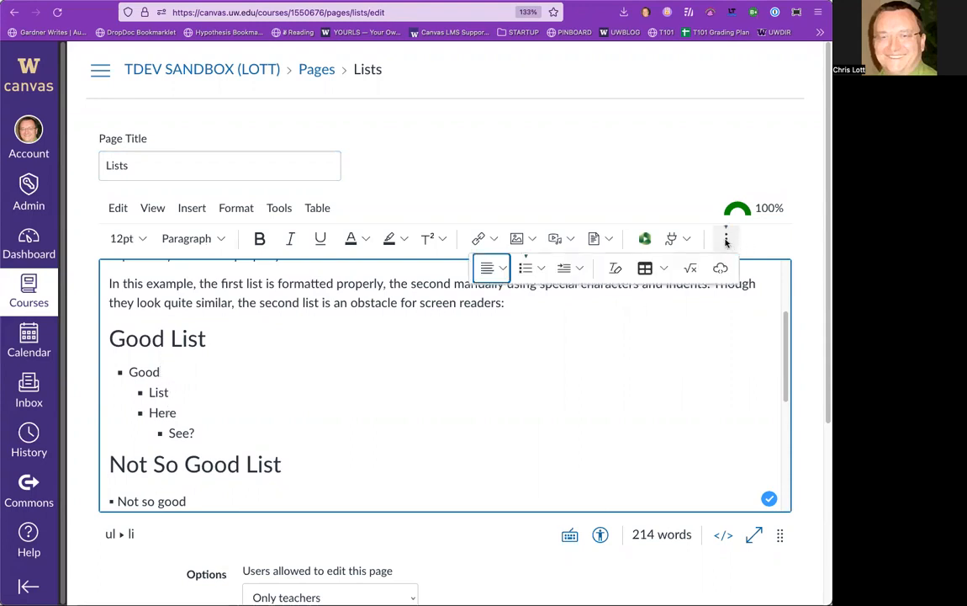
left_click(523, 268)
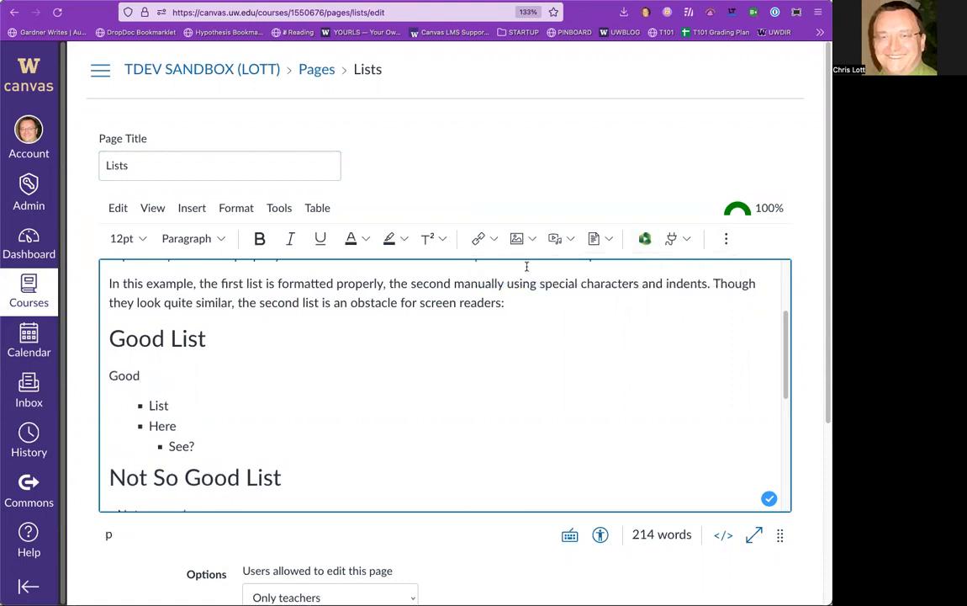
left_click(726, 238)
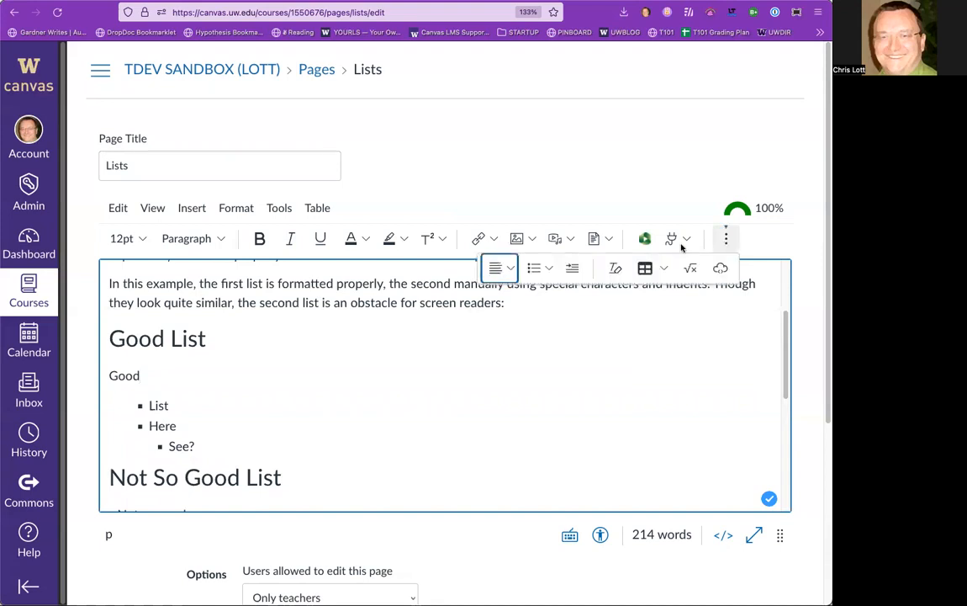
left_click(526, 268)
Add an item "sasd" after "See?" in the Good List and place it at the second list level.
left_click(210, 395)
left_click(210, 433)
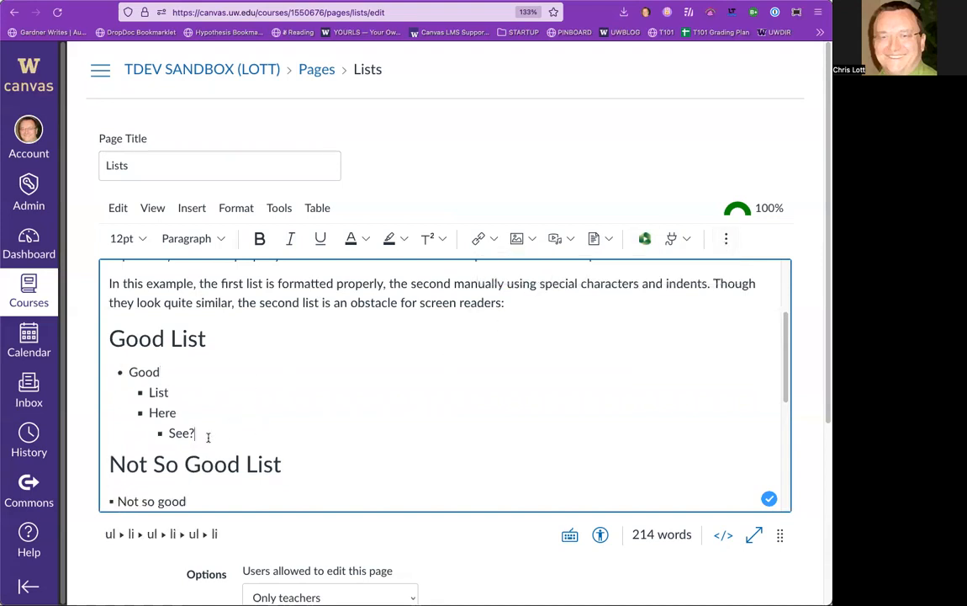
key("Return")
type("sasd")
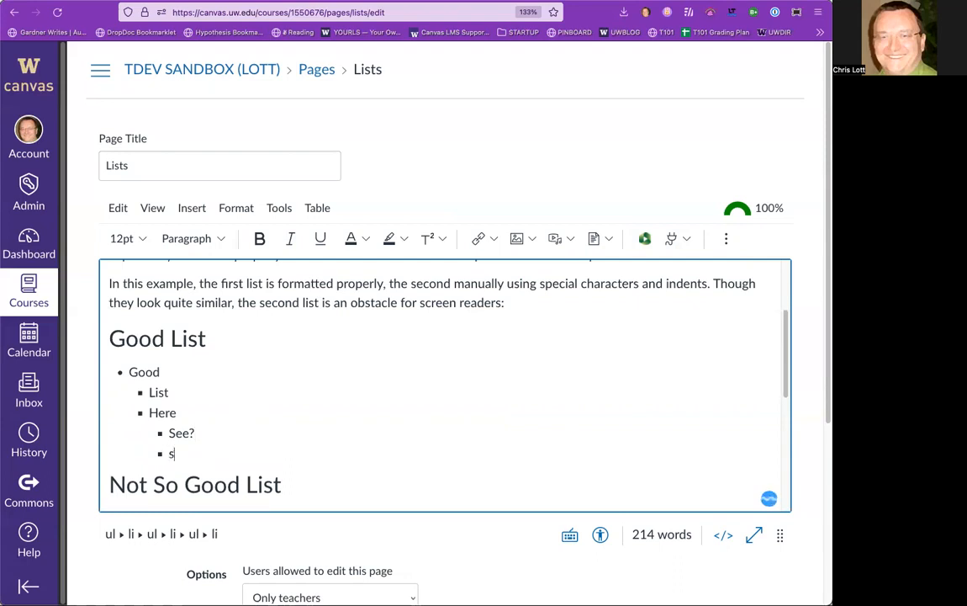
key("shift+Tab")
key("shift+Tab")
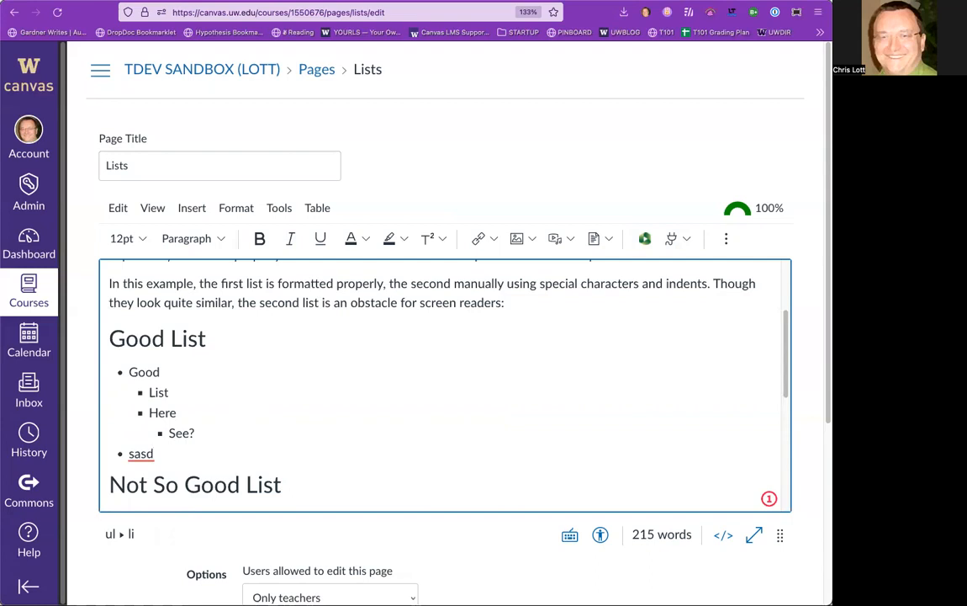
key("Tab")
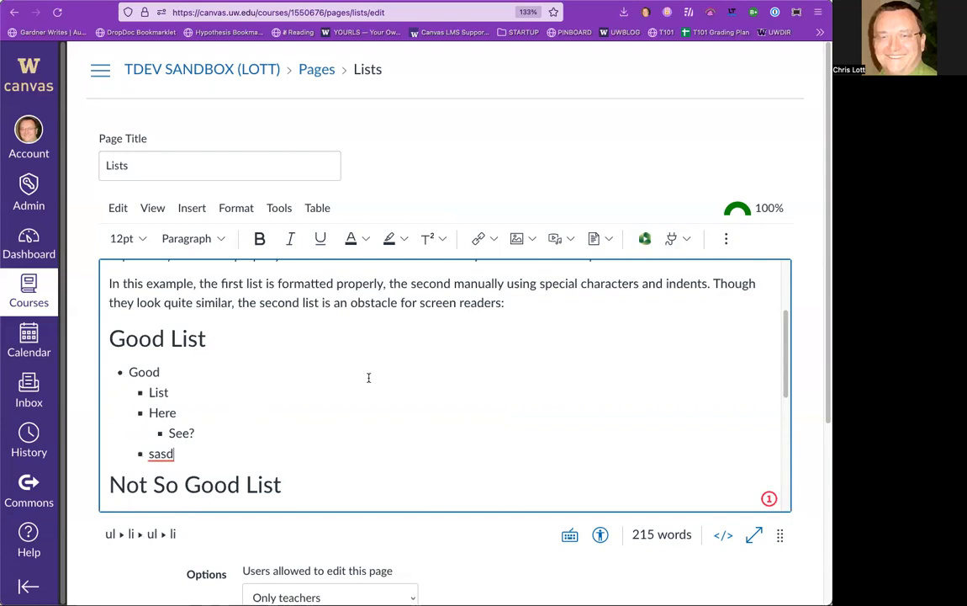
Apply bullet list formatting to the manually bulleted "Not so good" line under the Not So Good List heading.
scroll(362, 375, "down", 3)
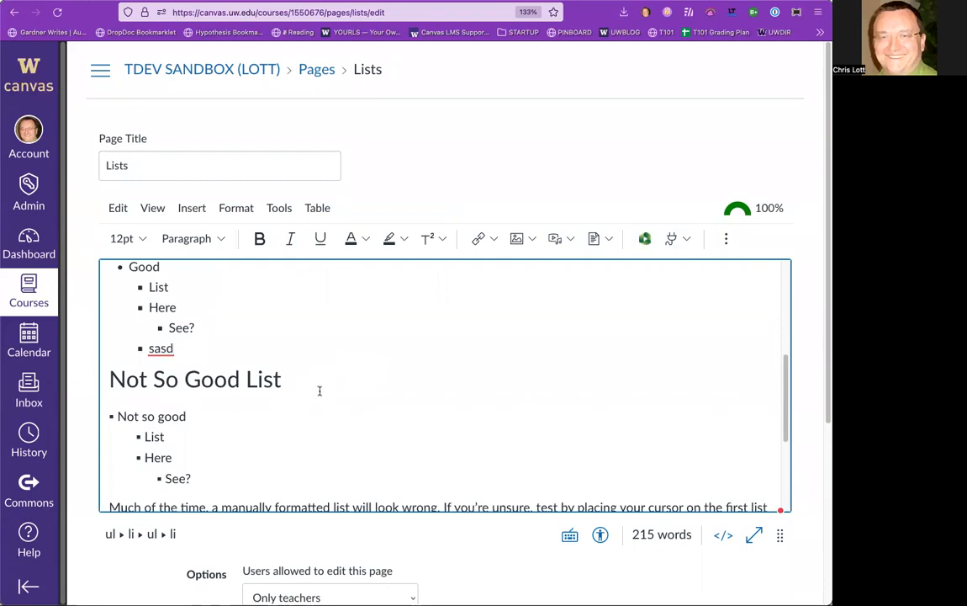
left_click(193, 417)
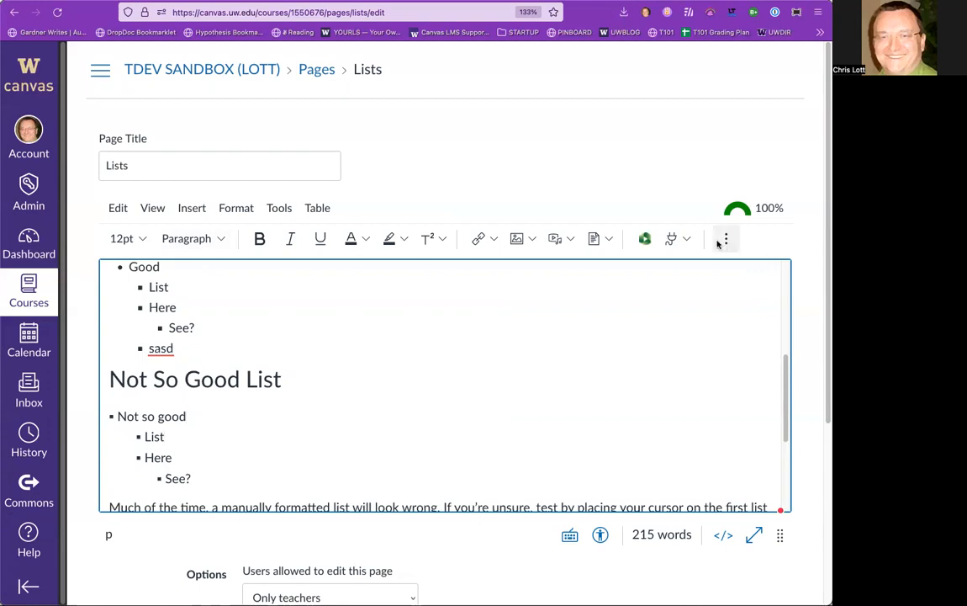
left_click(726, 238)
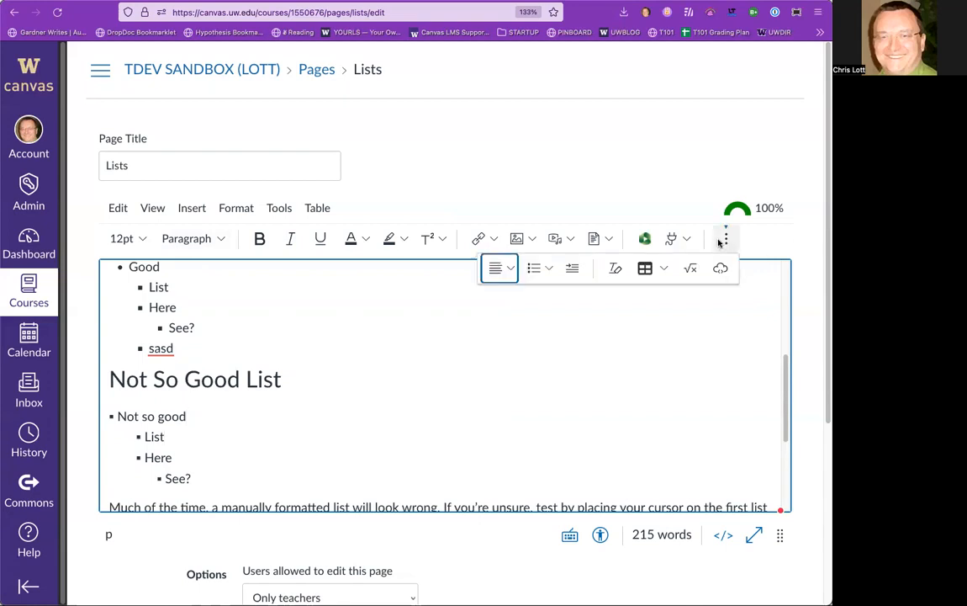
left_click(548, 268)
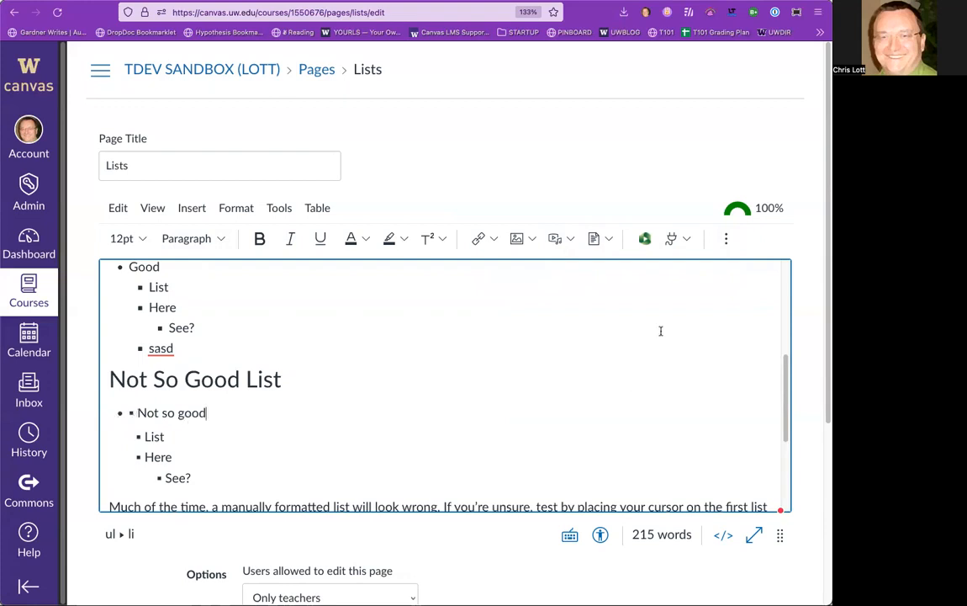
Delete the manual bullet character in front of "Not so good" while keeping the line as a real list item.
left_click(140, 407)
key("BackSpace")
key("BackSpace")
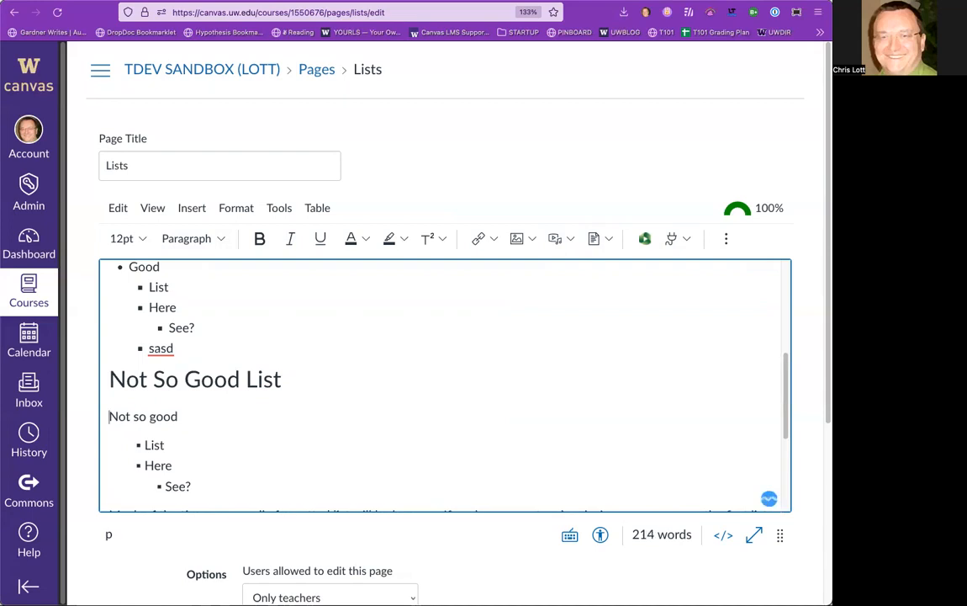
key("ctrl+z")
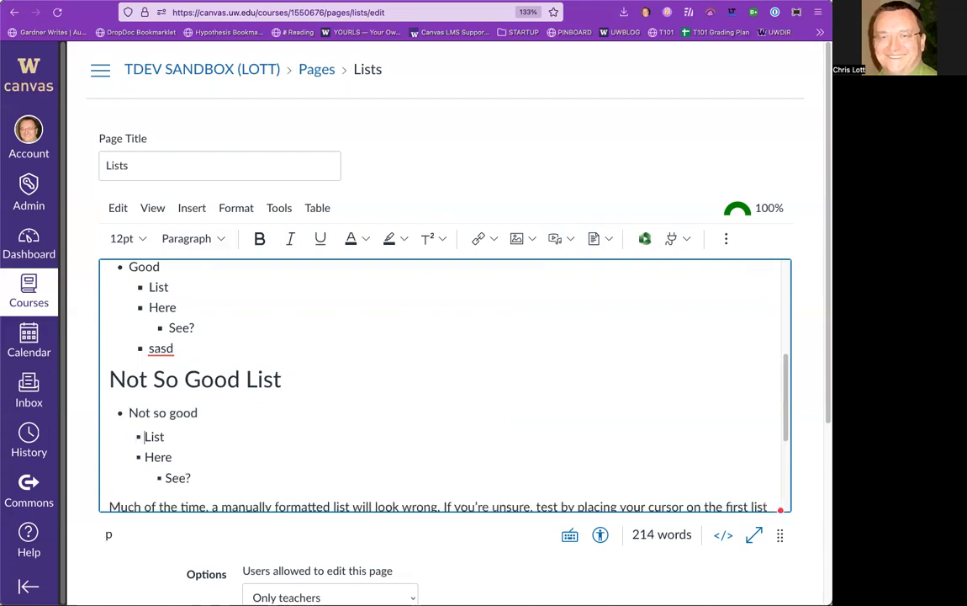
Remove the manual bullet and indent from "List" and make it a nested item under "Not so good".
key("BackSpace")
key("BackSpace")
key("BackSpace")
key("Return")
key("Tab")
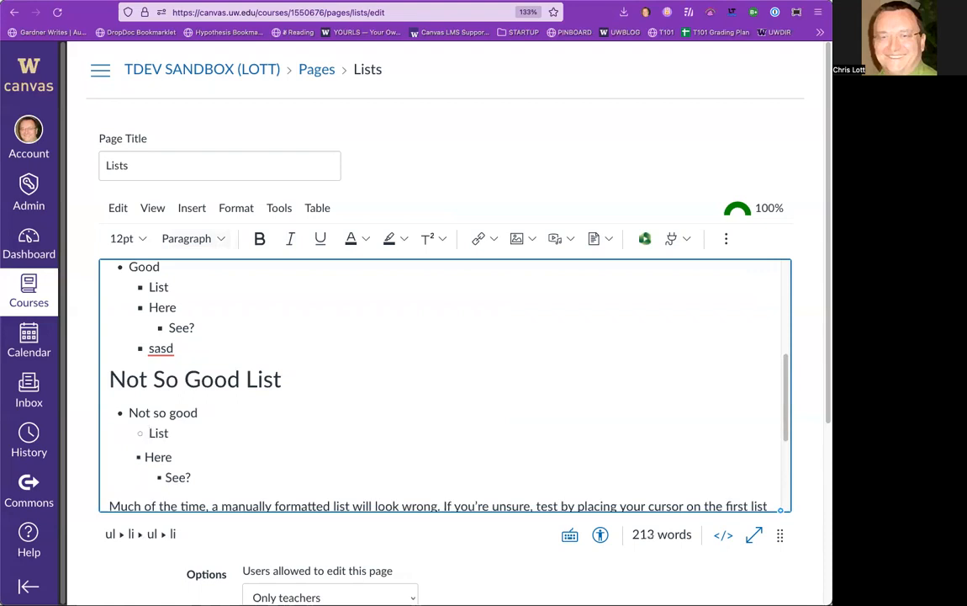
Clear the formatting of the whole Not So Good List, from "Not so good" through "See?".
key("Down")
left_click(188, 477)
left_click(130, 412, "shift")
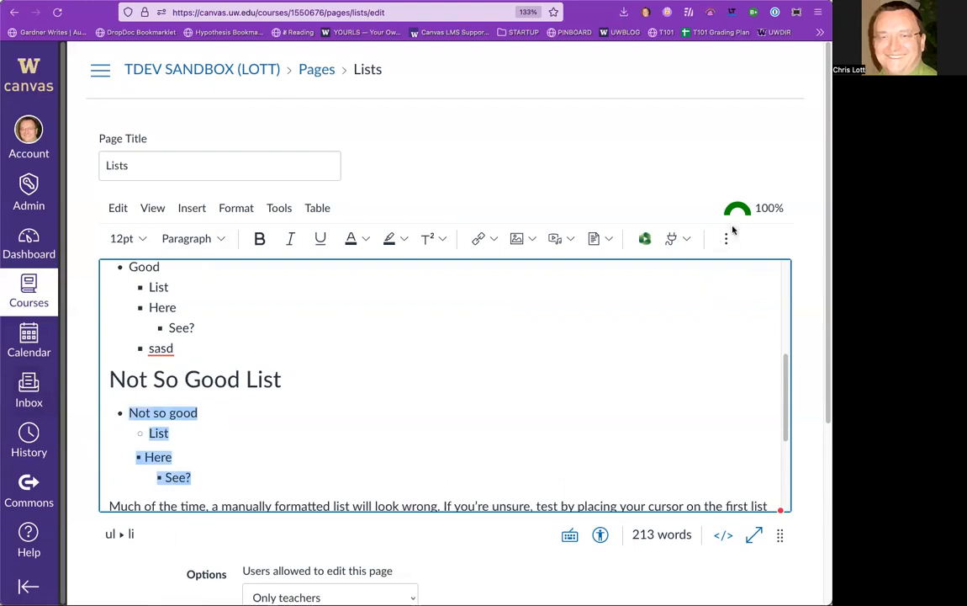
left_click(726, 238)
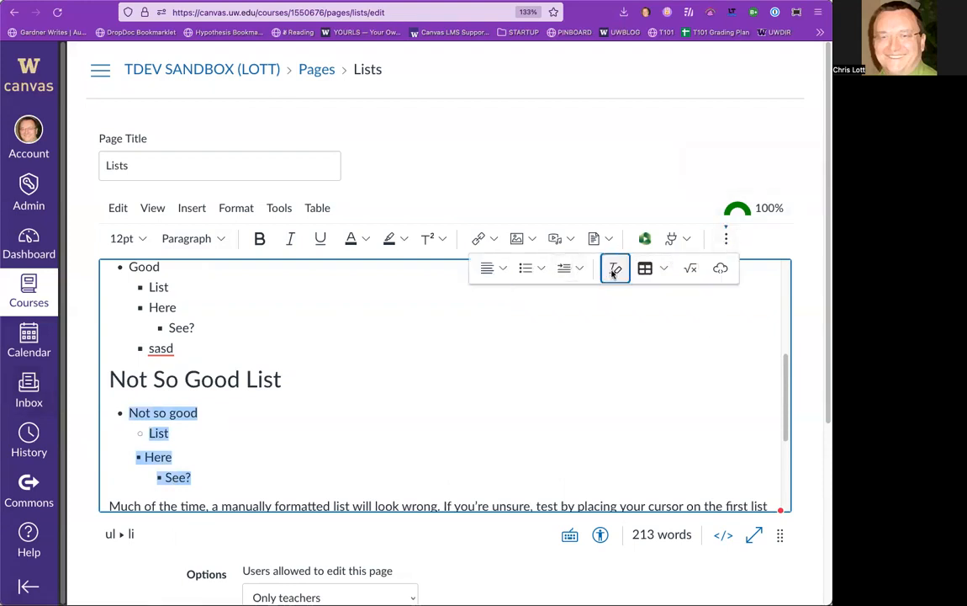
left_click(615, 267)
left_click_drag(170, 433, 99, 409)
left_click(199, 460)
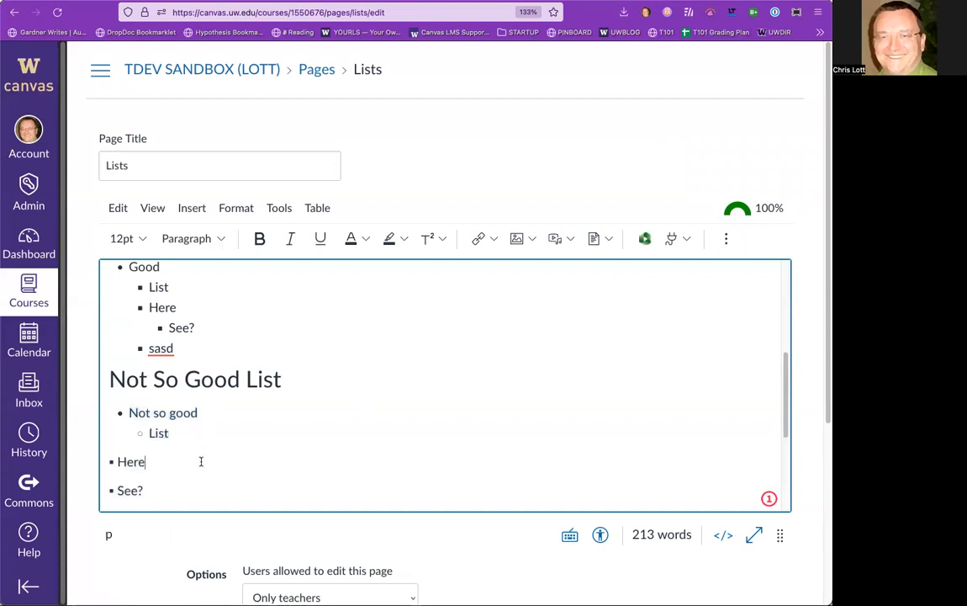
Review the advice below the Not So Good List and check the element path of its "Not so good" item.
scroll(200, 460, "down", 3)
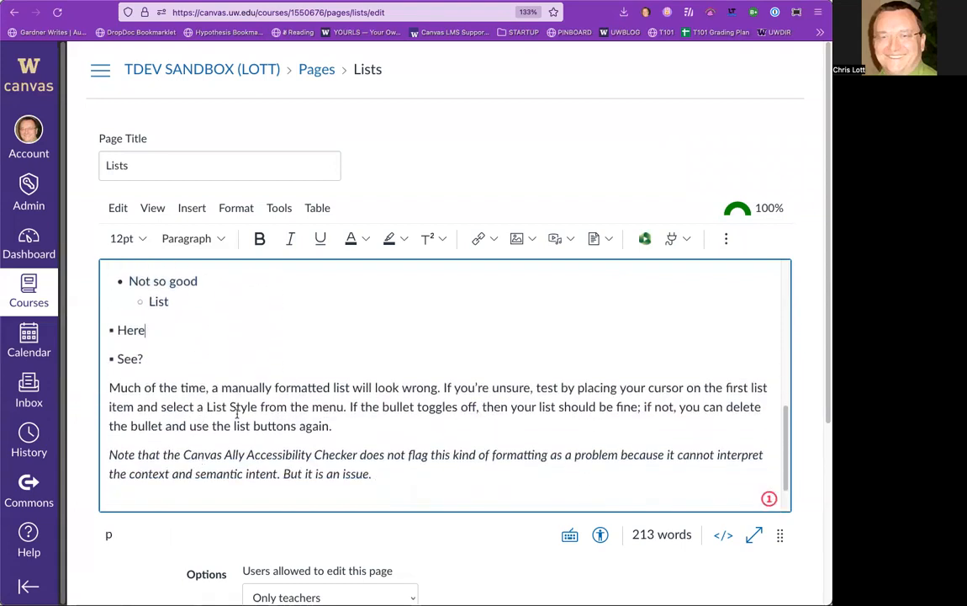
scroll(213, 372, "up", 2)
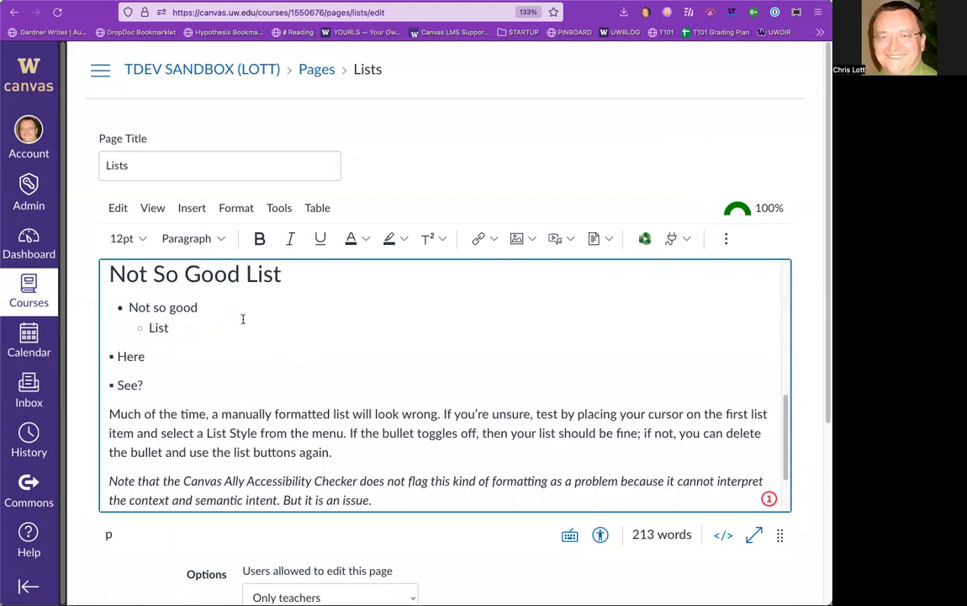
scroll(183, 379, "up", 2)
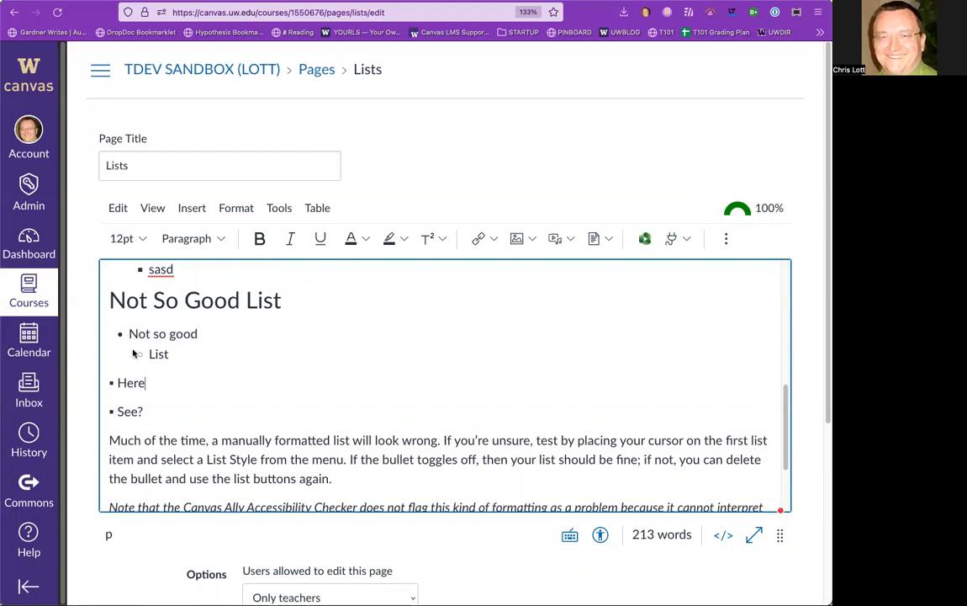
left_click(154, 334)
scroll(205, 393, "down", 3)
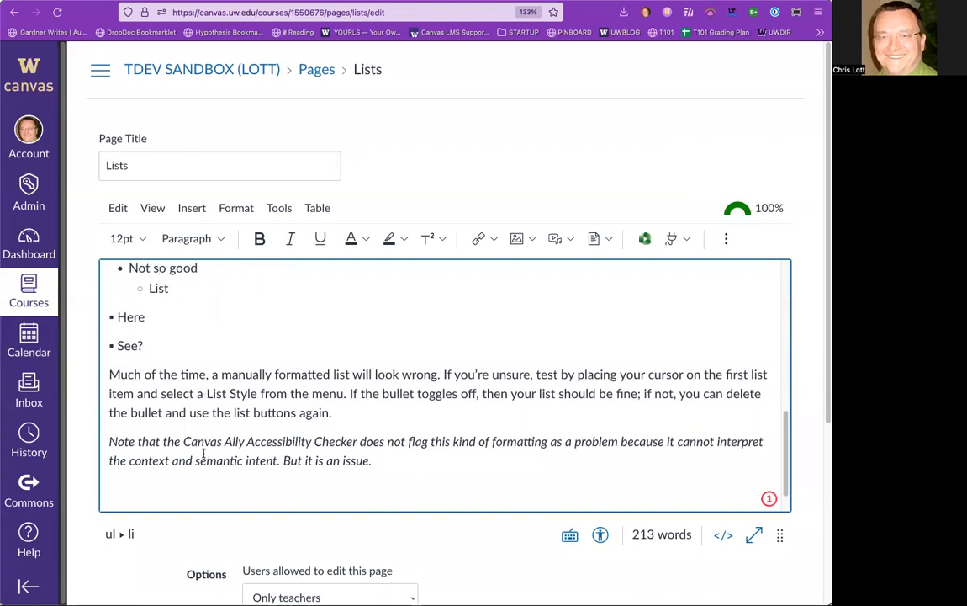
Undo the edits to the Not So Good List until its original manual bullets and indents are restored.
left_click(222, 350)
key("super+z")
scroll(219, 346, "up", 1)
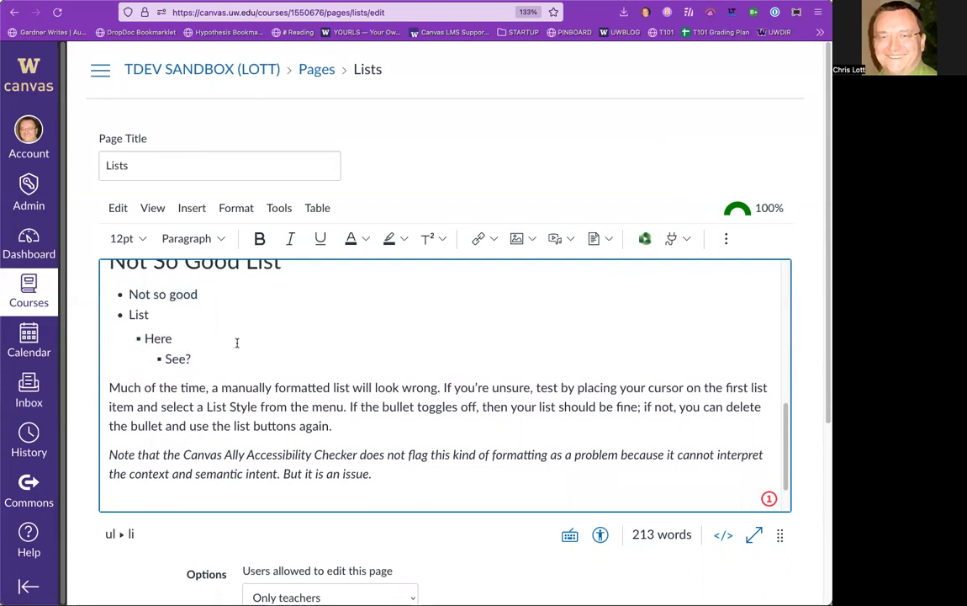
key("super+z")
key("super+z")
key("super+z")
left_click(239, 298)
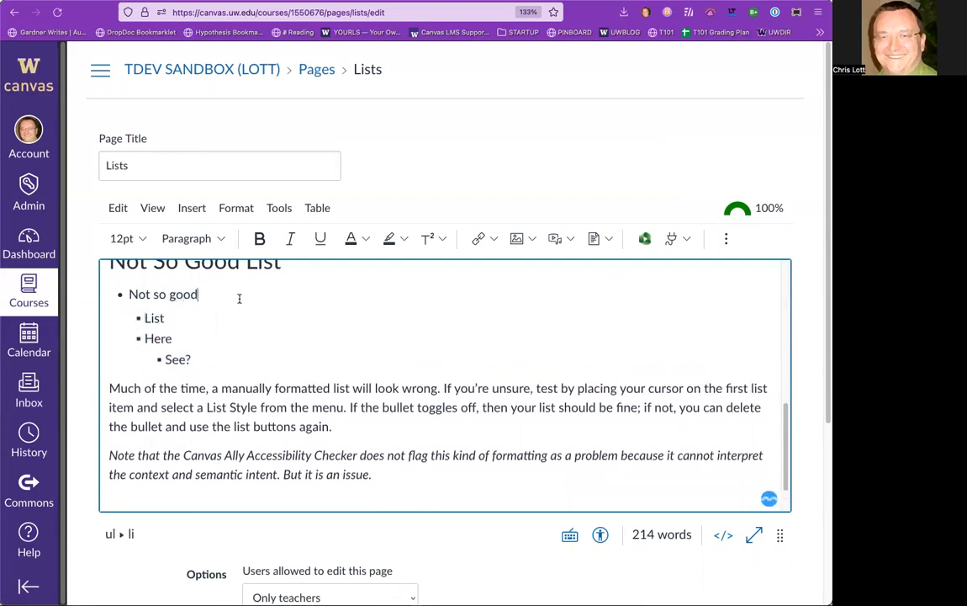
key("super+Left")
type("•")
key("super+z")
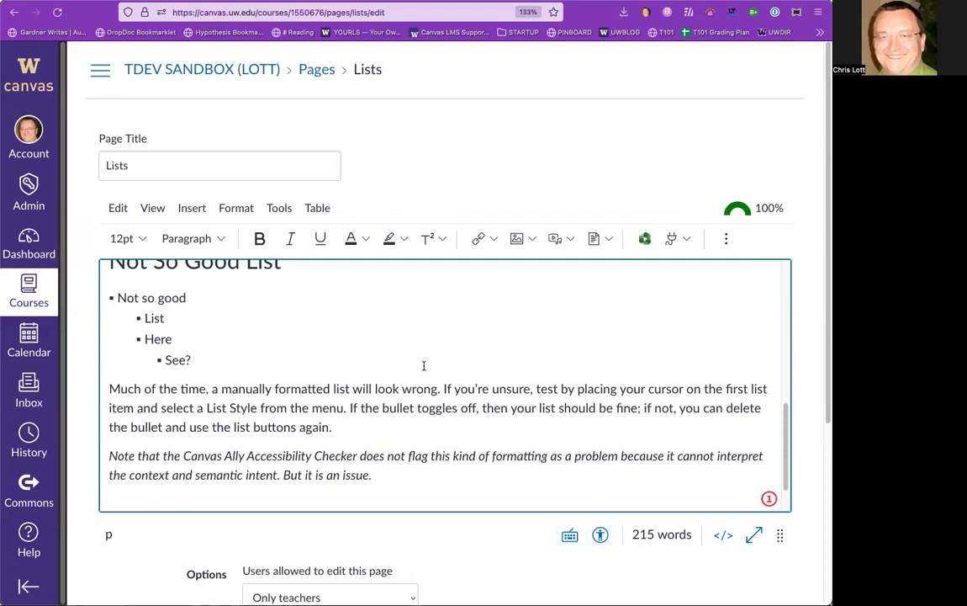
Reread the tip on testing manually formatted lists and compare the Good List and Not So Good List examples.
scroll(423, 365, "up", 1)
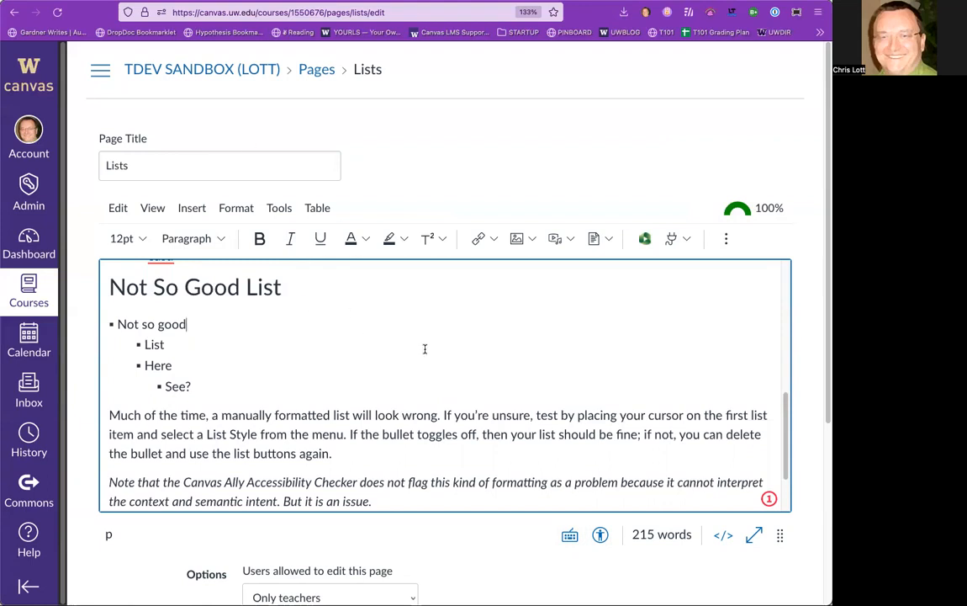
scroll(349, 400, "down", 1)
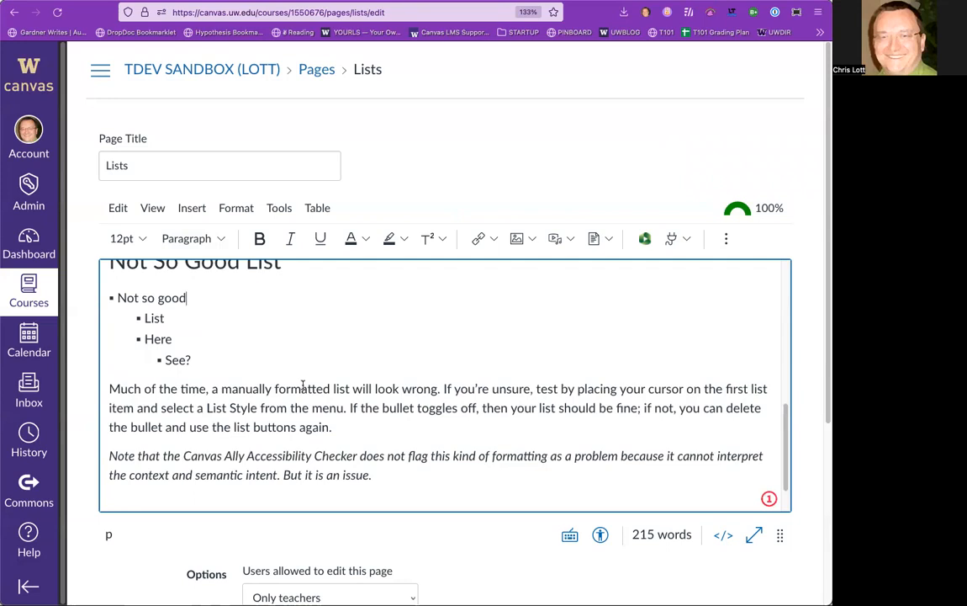
scroll(303, 384, "up", 4)
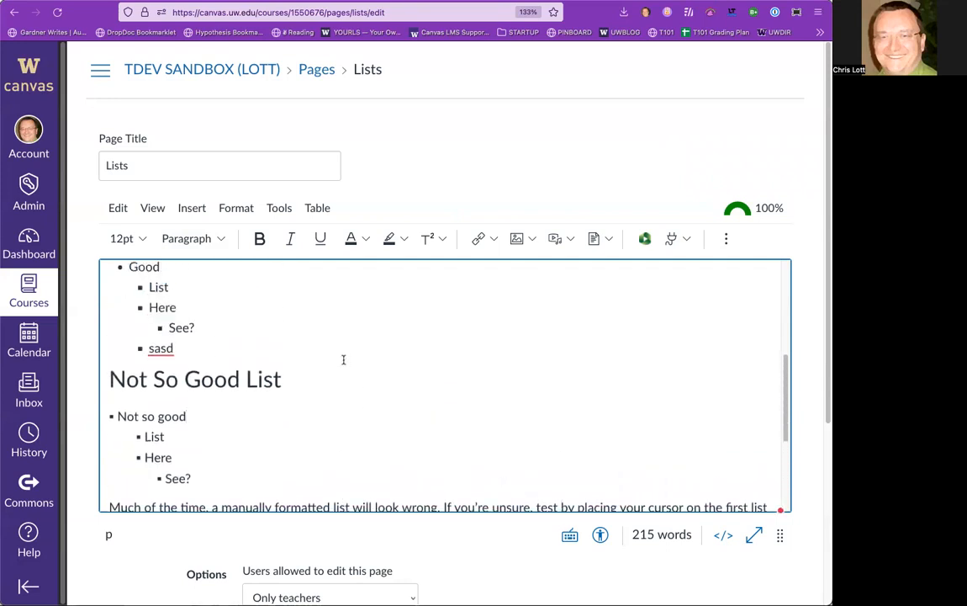
Cancel editing the Lists page and leave it without saving the changes.
scroll(343, 359, "down", 1)
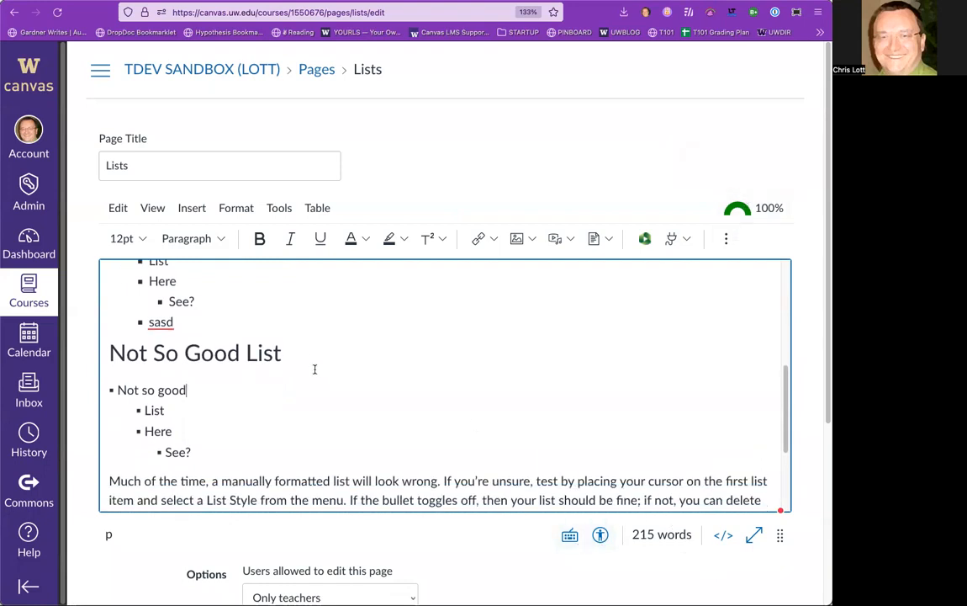
scroll(315, 368, "down", 3)
scroll(693, 529, "down", 3)
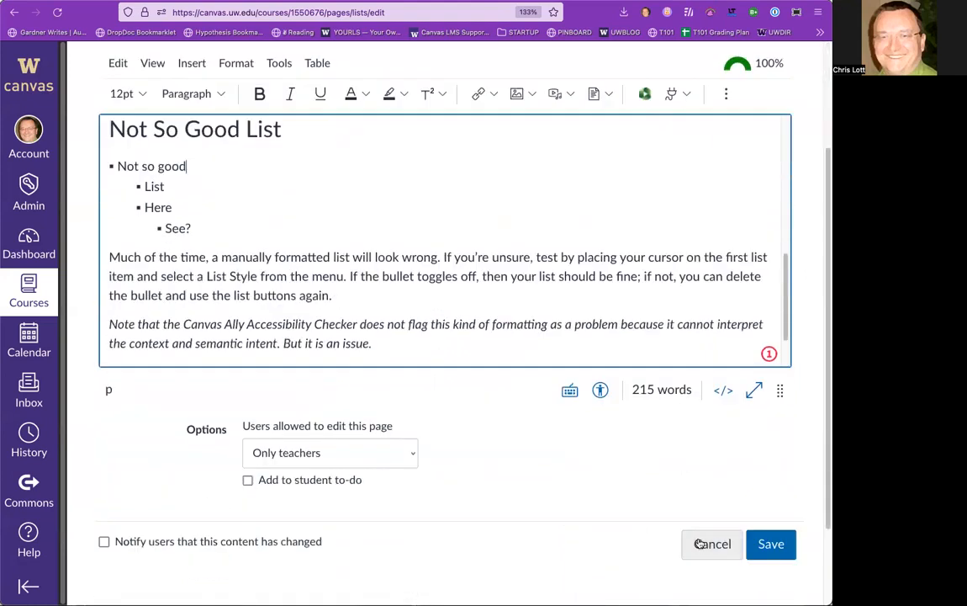
left_click(713, 543)
left_click(558, 346)
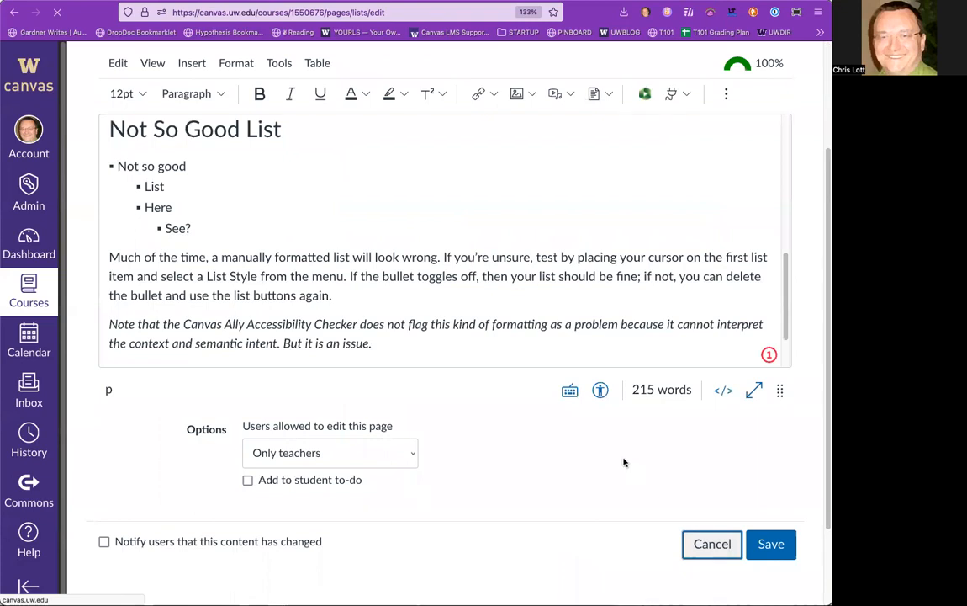
Go on from the Lists page to the next module page, Images and Alt Text.
scroll(620, 457, "down", 3)
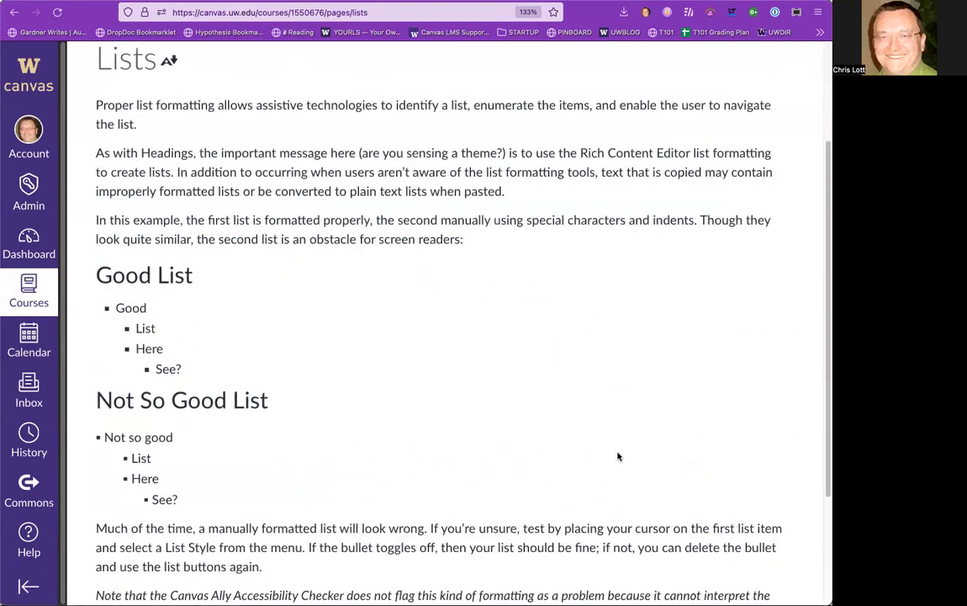
scroll(620, 456, "down", 1)
scroll(484, 445, "down", 1)
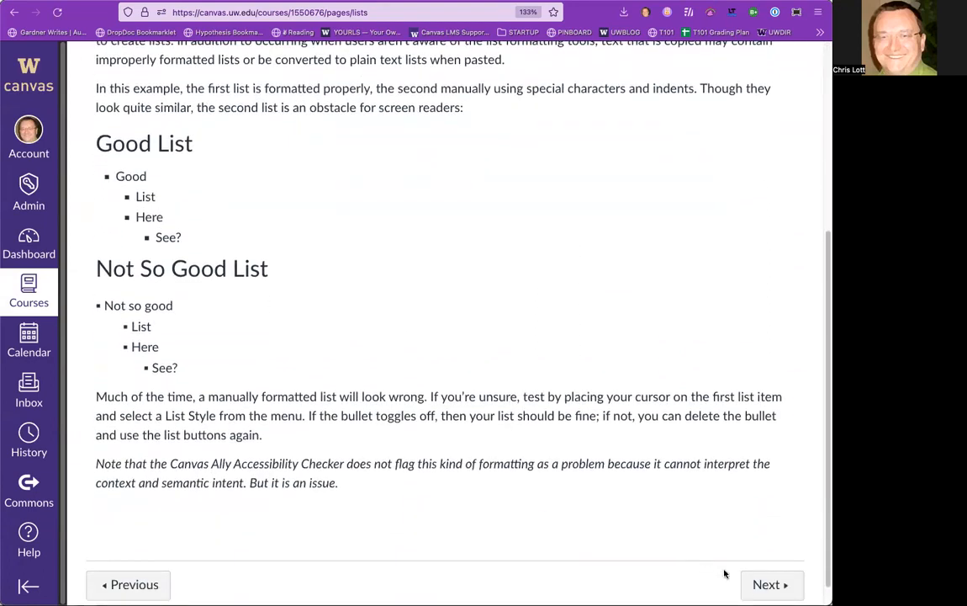
left_click(766, 584)
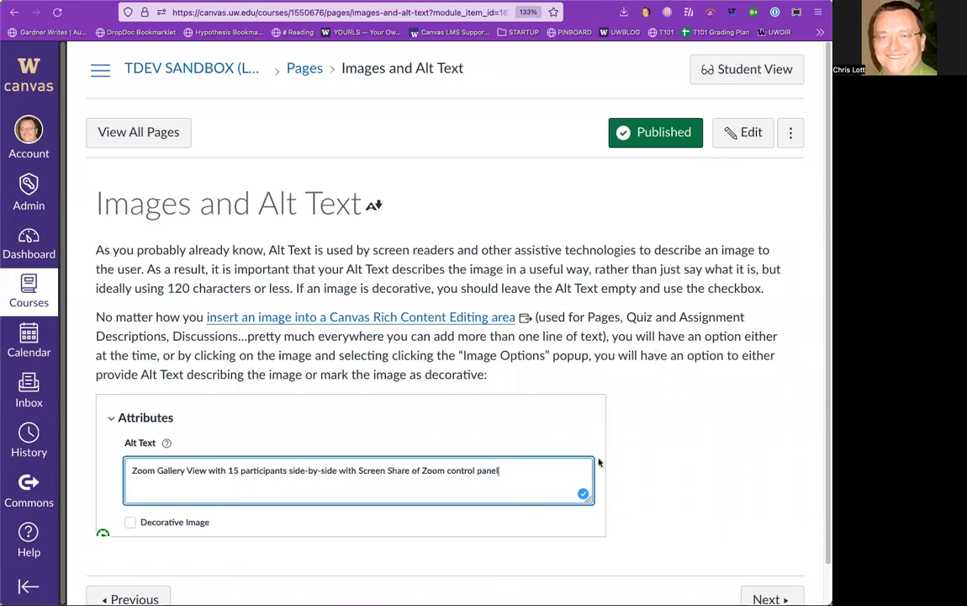
Open the Images and Alt Text page for editing and display the Image Options of the Attributes screenshot.
left_click(744, 134)
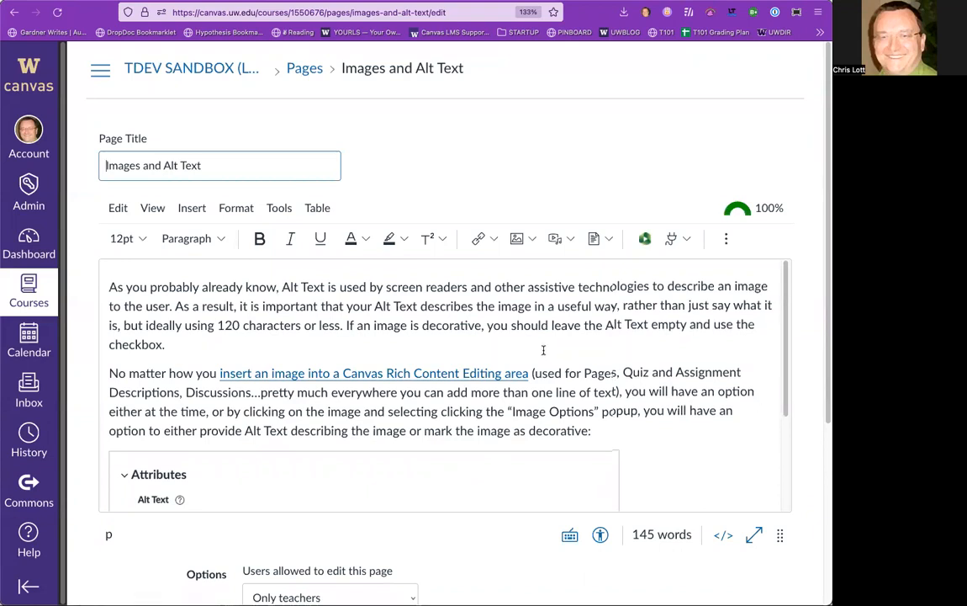
scroll(546, 349, "down", 3)
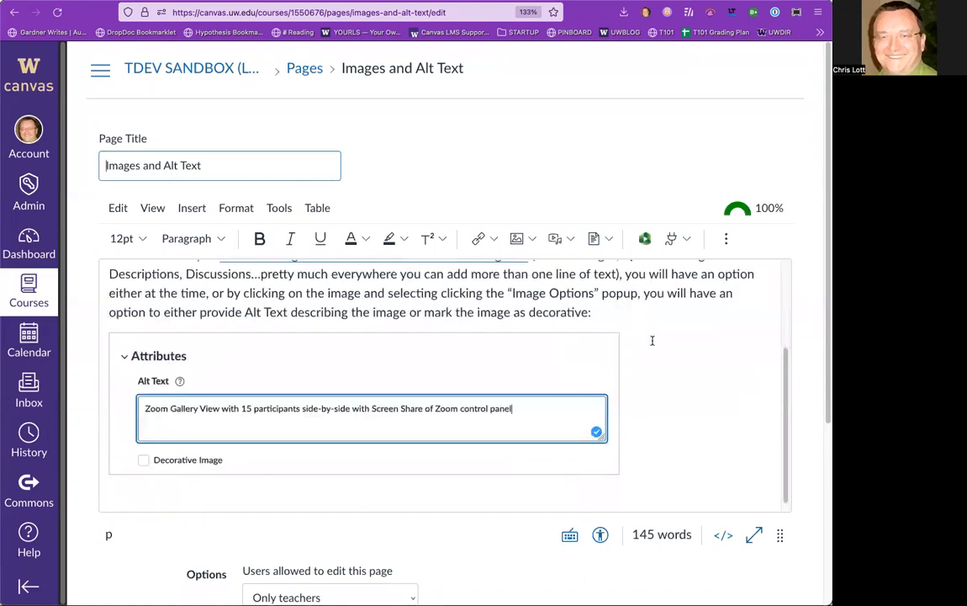
scroll(676, 351, "up", 1)
left_click(412, 376)
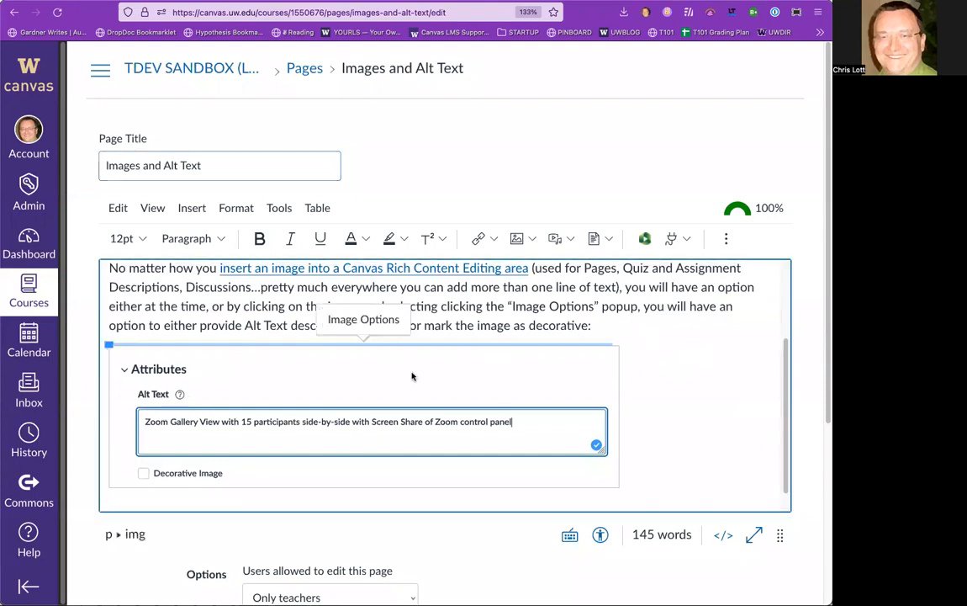
left_click(370, 321)
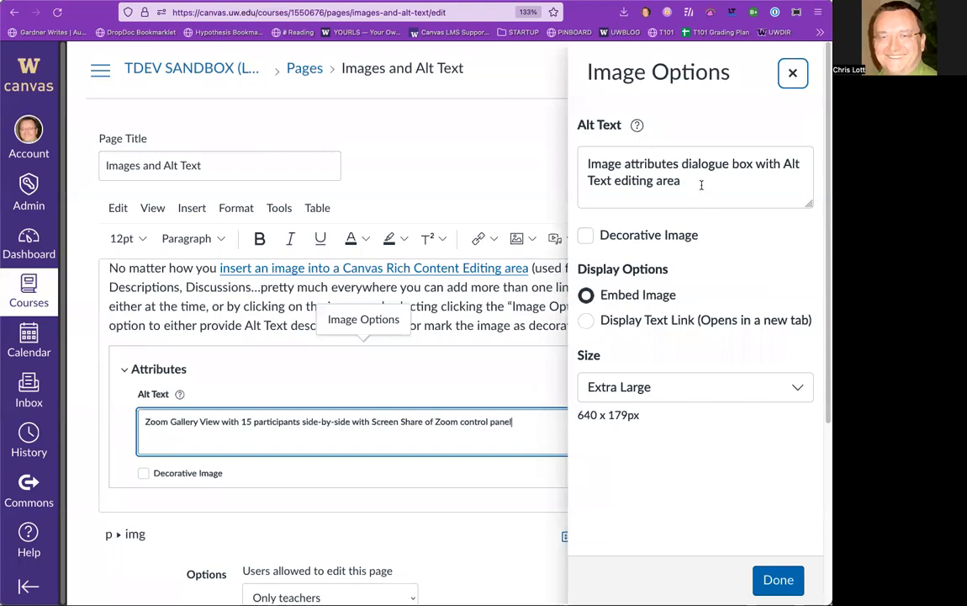
Append a Lorem ipsum paragraph to the Attributes image's alt text and apply it, leaving Decorative Image off.
left_click(585, 235)
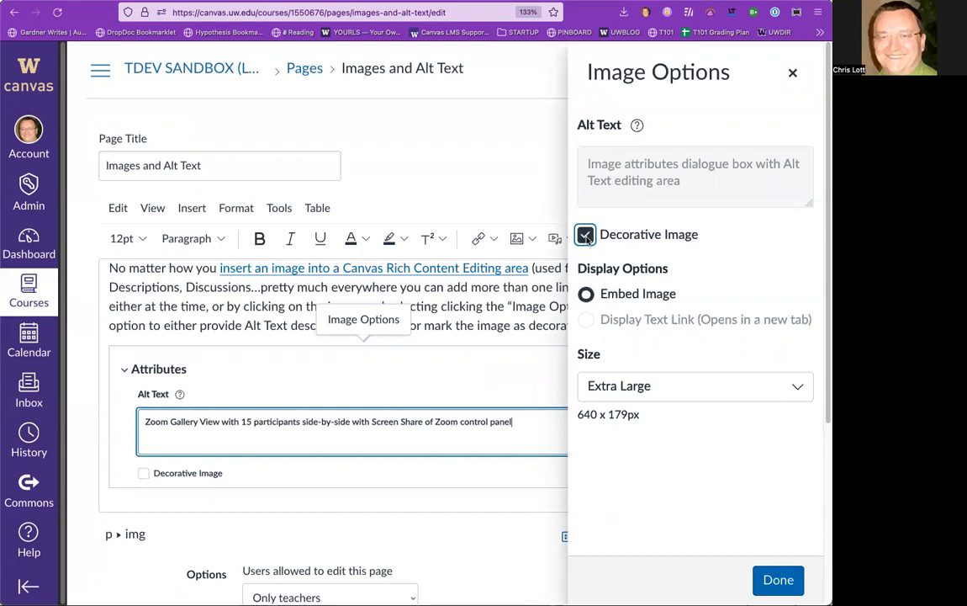
left_click(585, 236)
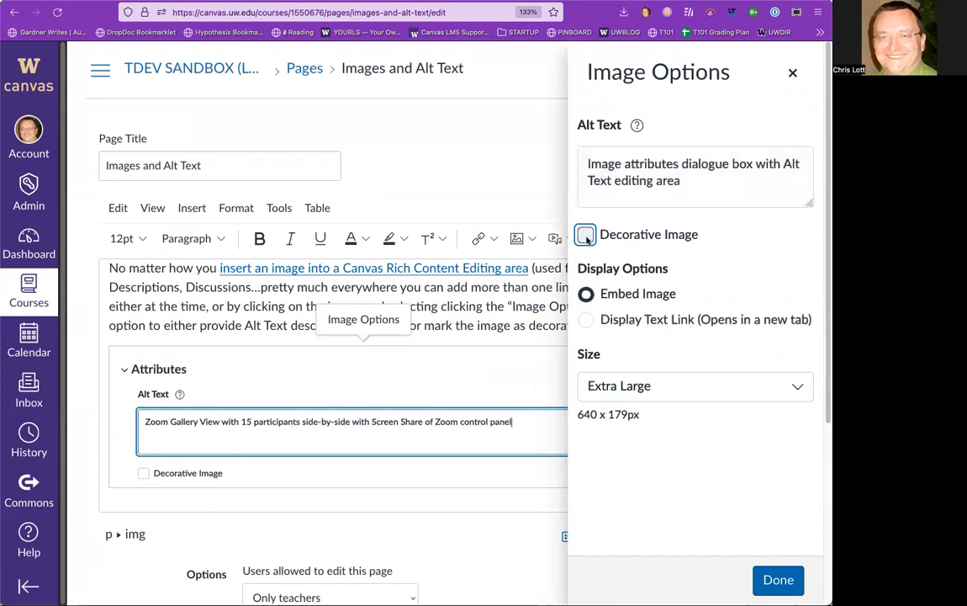
left_click(704, 179)
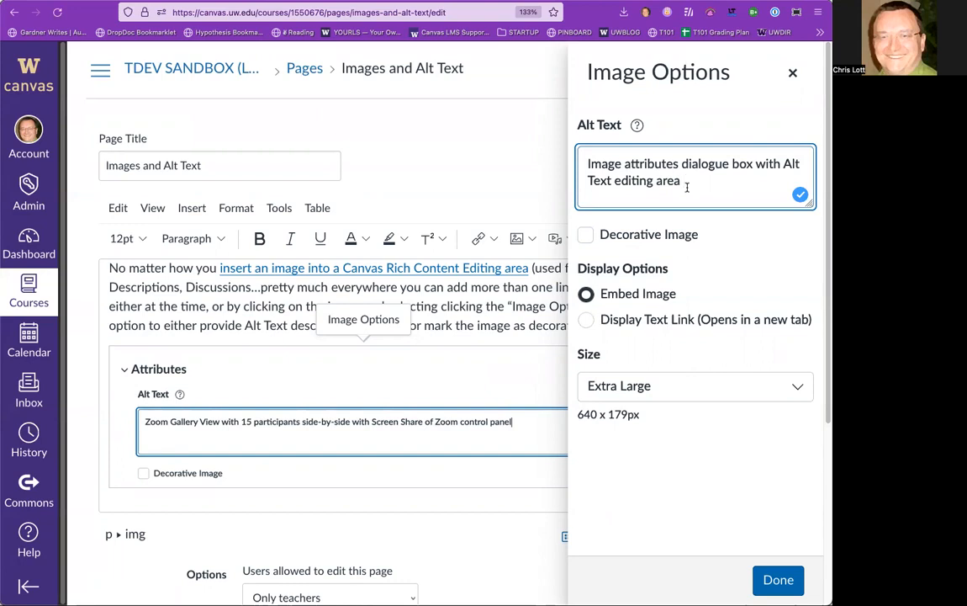
type(";1p")
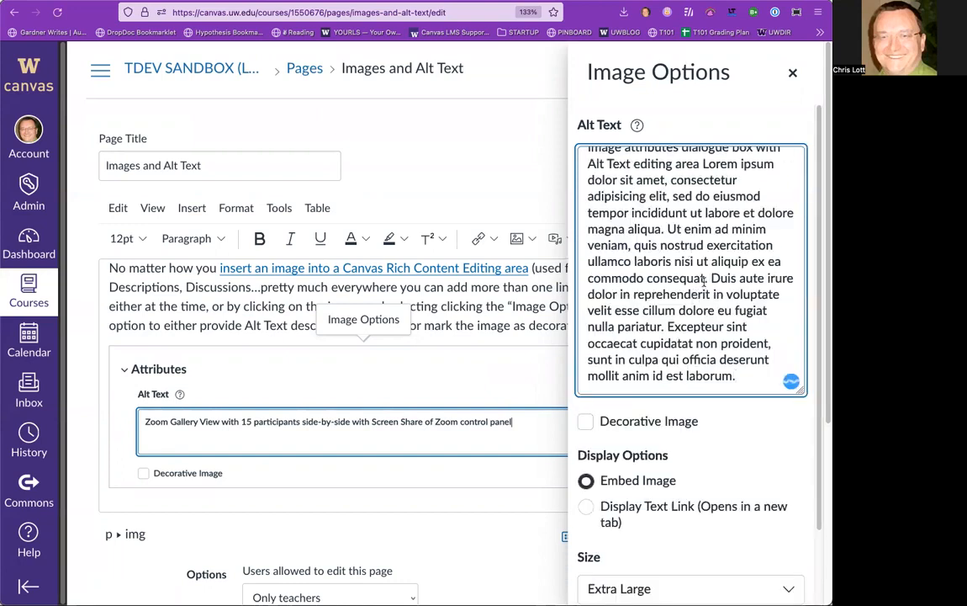
scroll(691, 403, "down", 2)
left_click(767, 580)
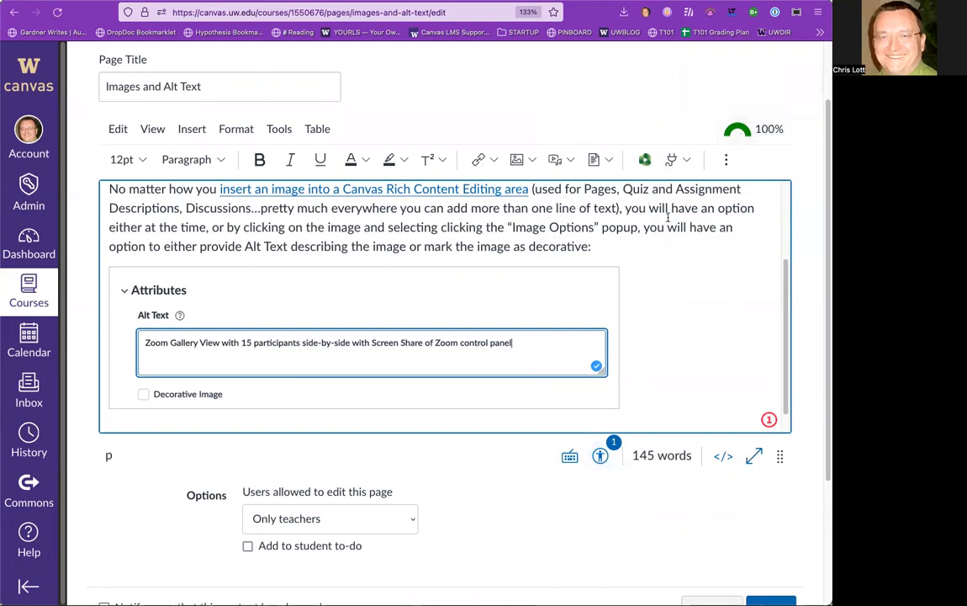
Run the Accessibility Checker and shorten the flagged alt text to "Image attributes dialogue box with Alt Text editing area", applying the fix.
left_click(600, 455)
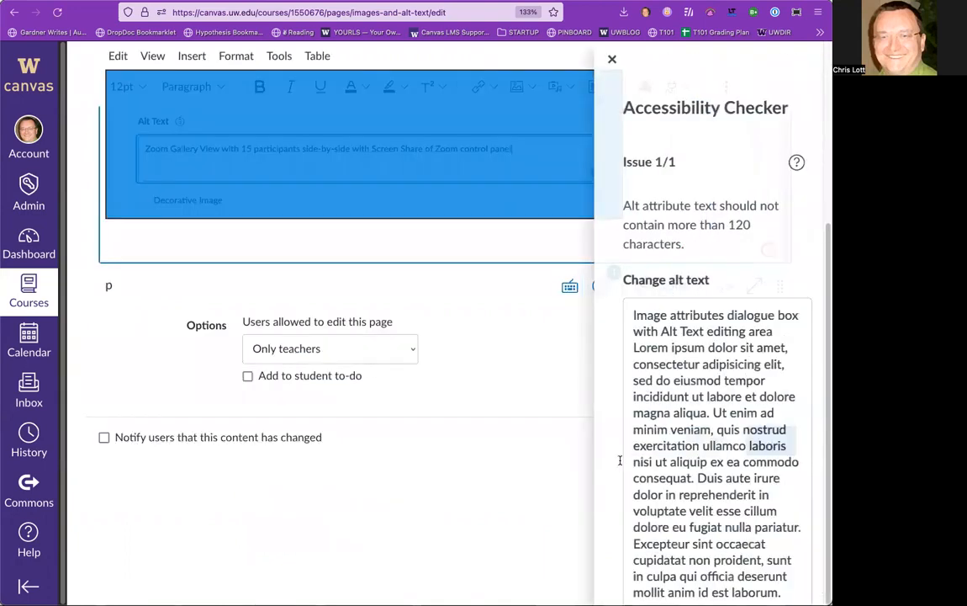
scroll(660, 336, "down", 3)
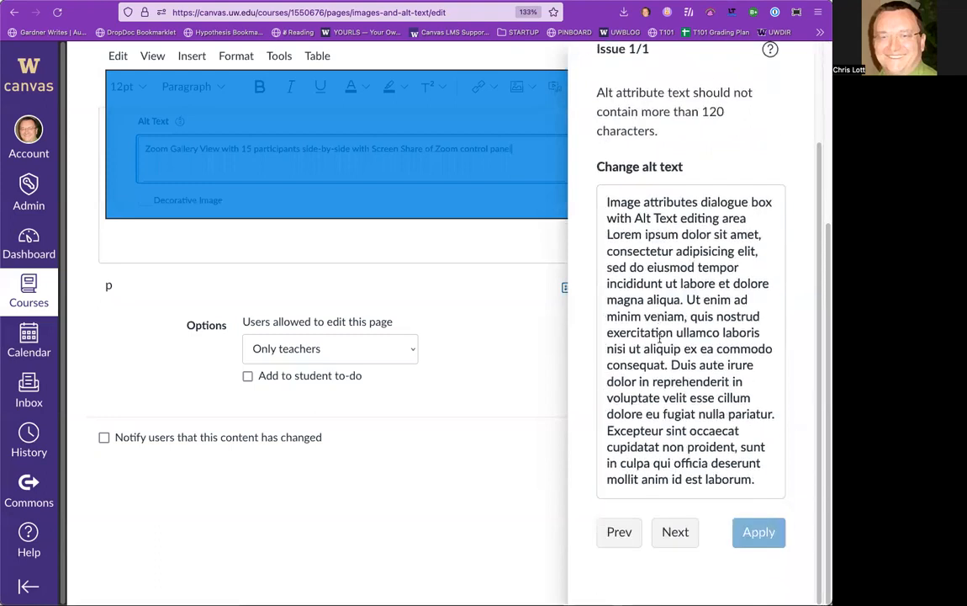
left_click(660, 337)
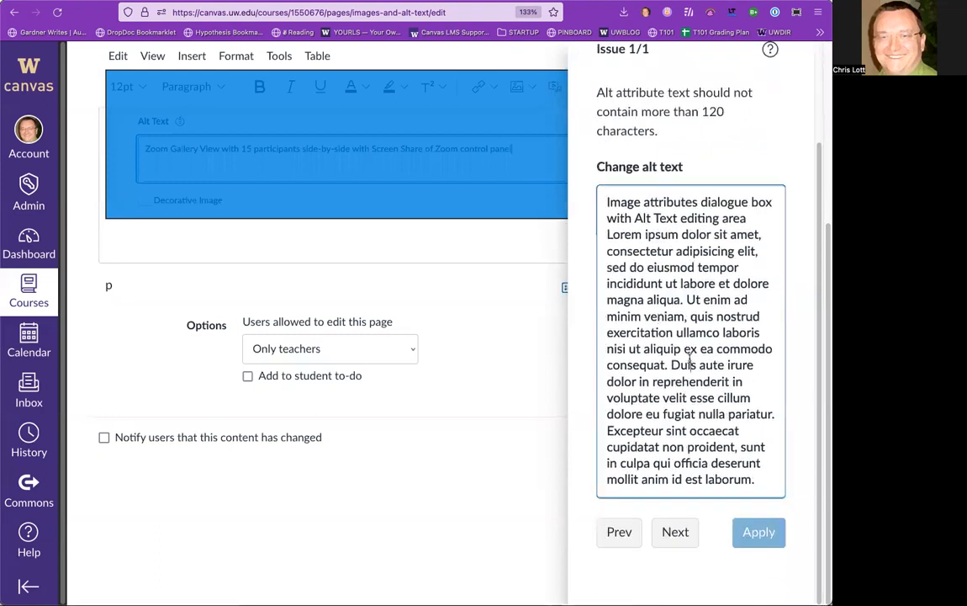
left_click_drag(679, 284, 740, 439)
key("BackSpace")
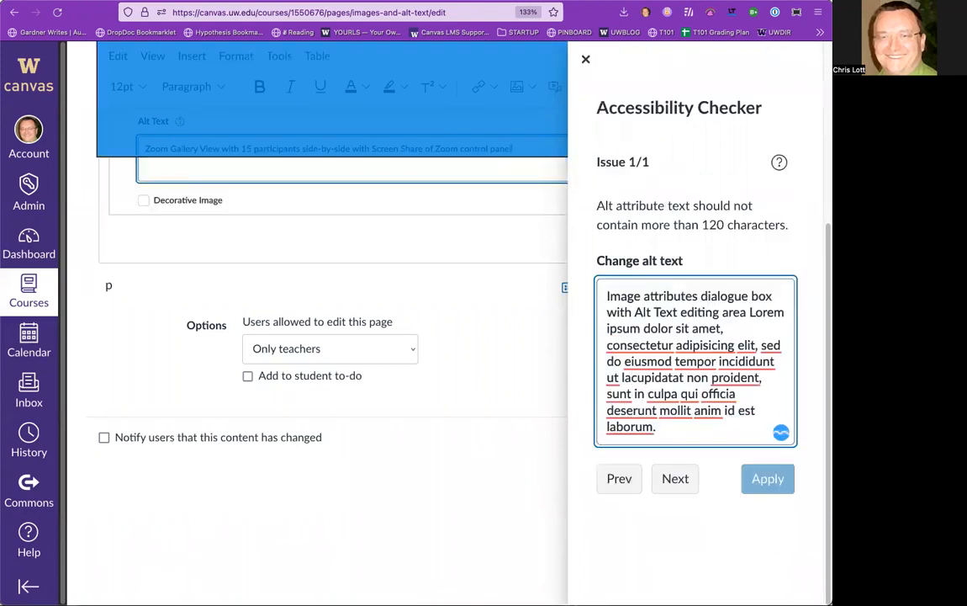
left_click_drag(698, 391, 749, 312)
key("BackSpace")
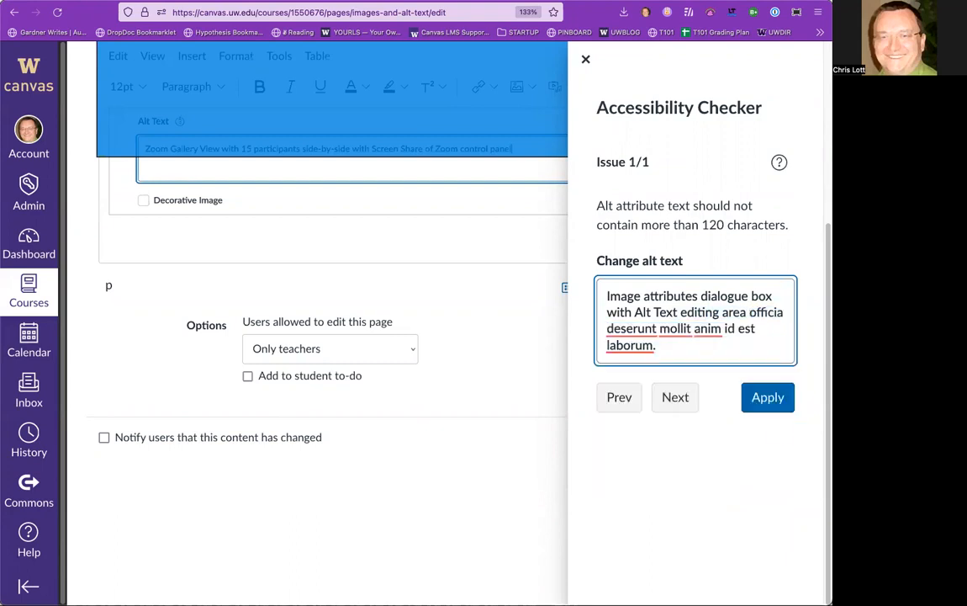
left_click_drag(669, 352, 752, 307)
key("BackSpace")
type(".")
left_click(768, 397)
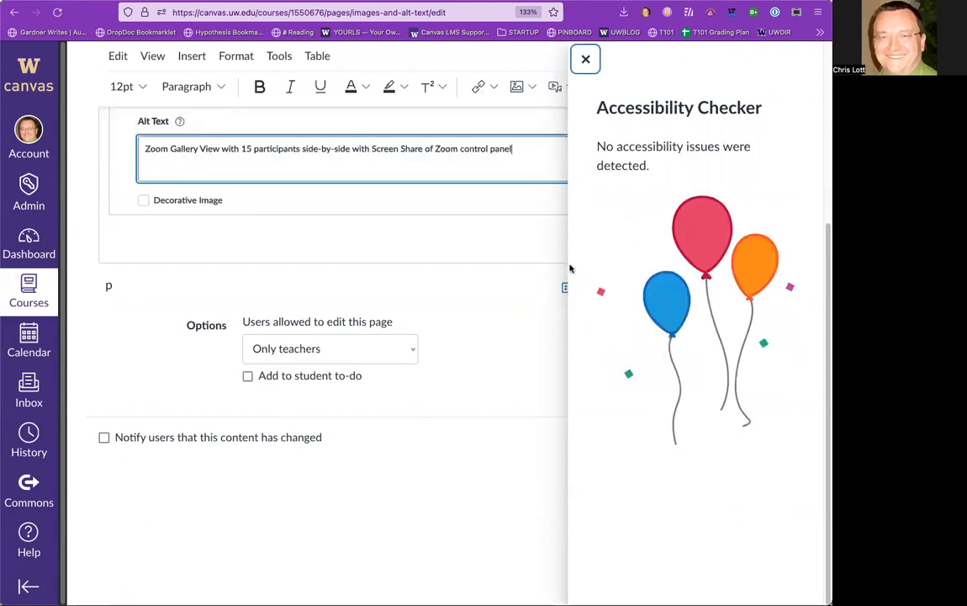
left_click(585, 59)
Check the corrected alt text in the Attributes image's Image Options and close them.
scroll(474, 340, "up", 4)
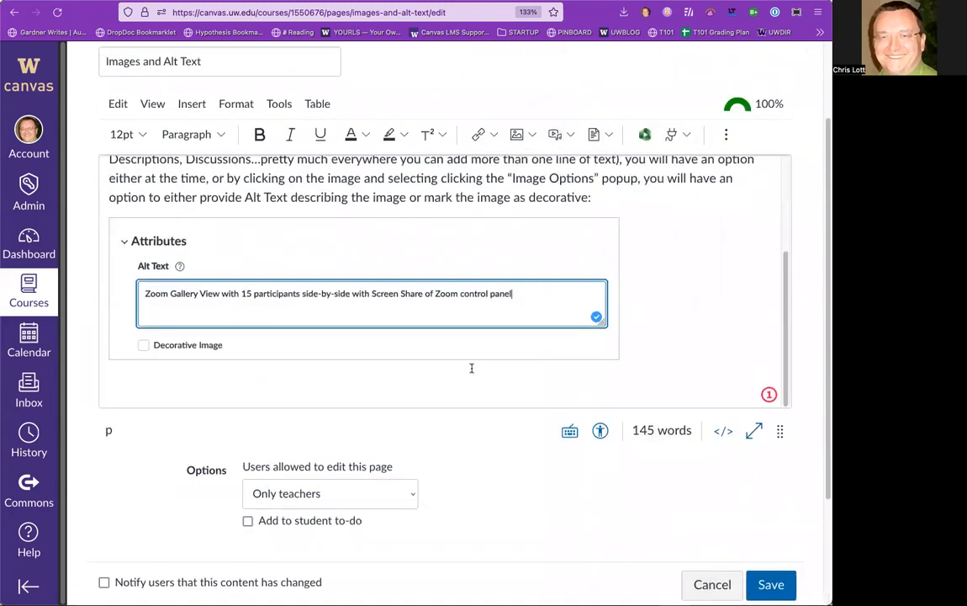
left_click(440, 287)
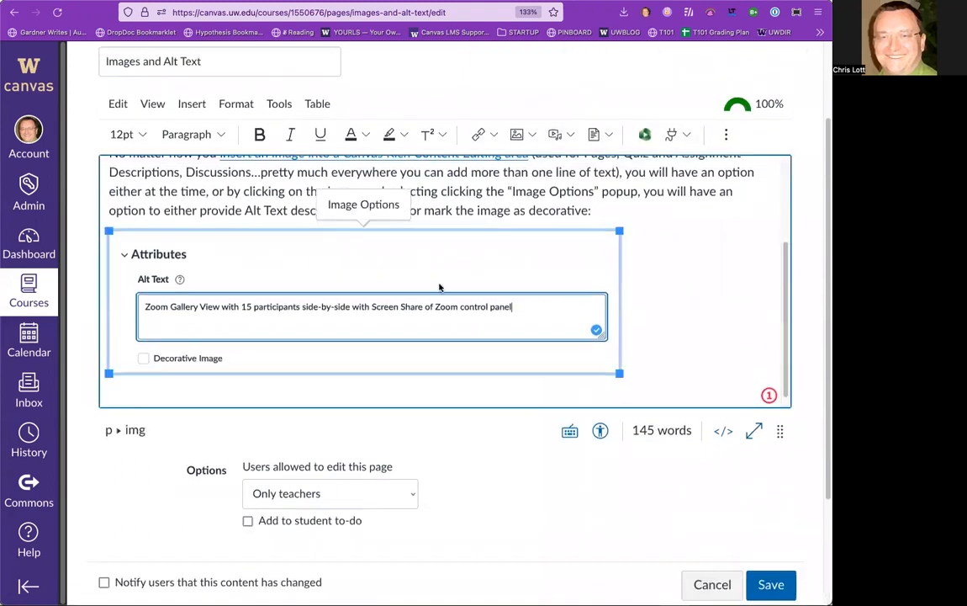
left_click(378, 208)
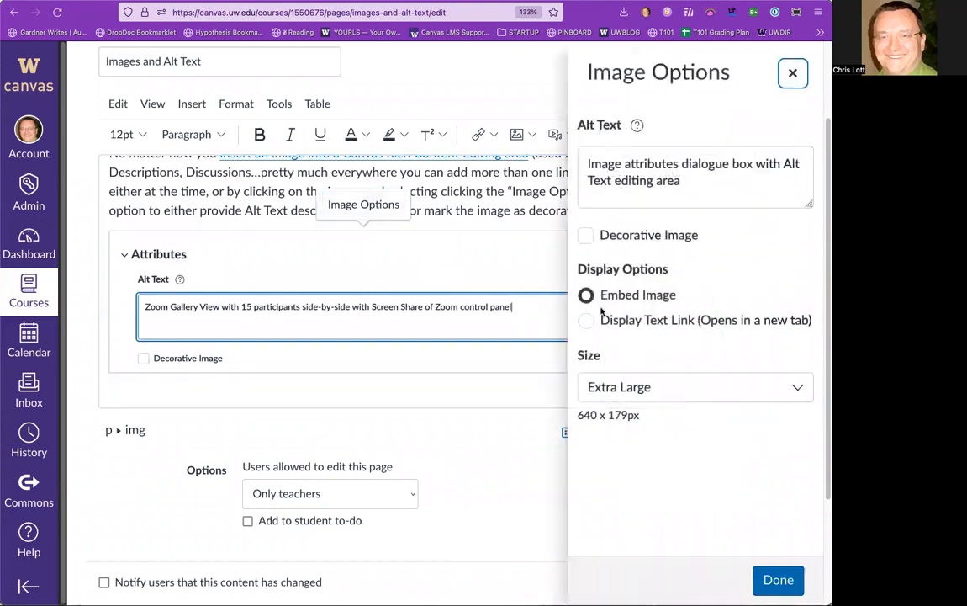
left_click(776, 579)
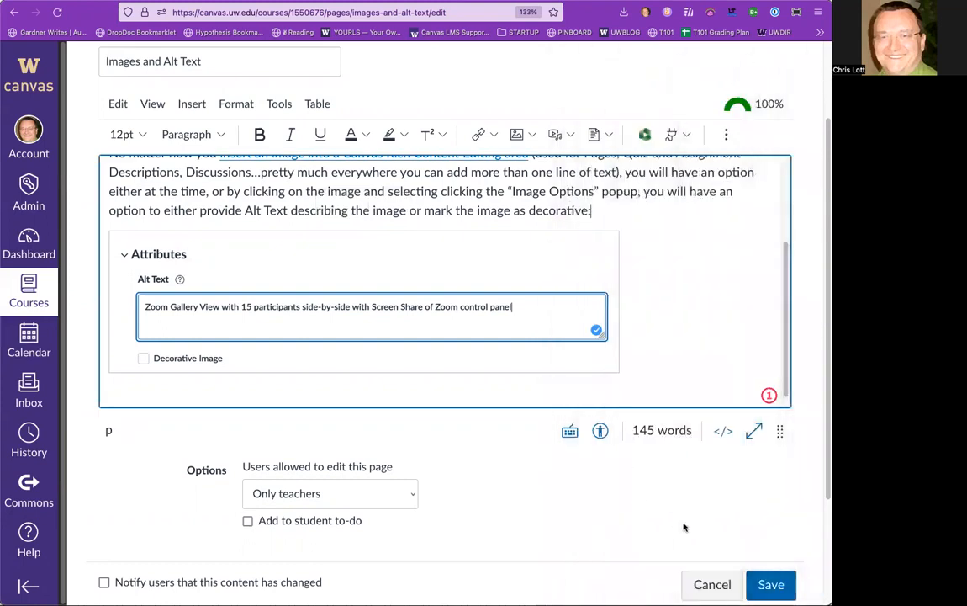
Save the Images and Alt Text page.
scroll(706, 505, "up", 1)
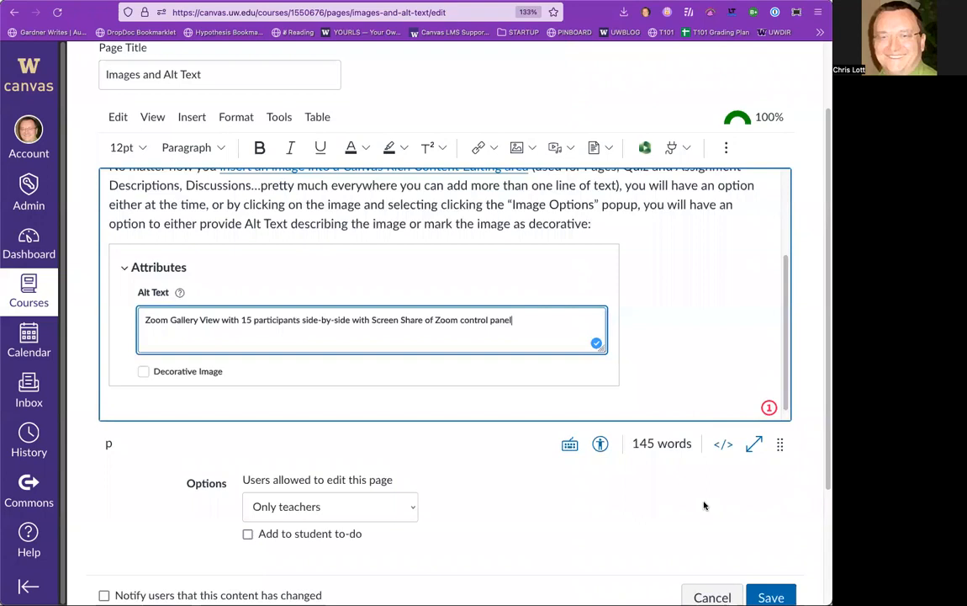
scroll(705, 505, "down", 1)
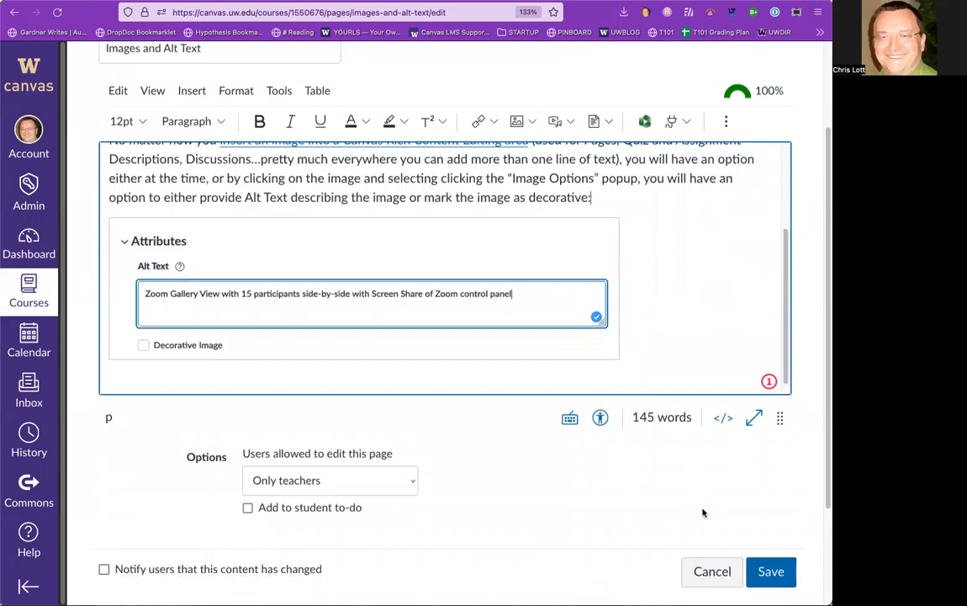
scroll(706, 503, "up", 2)
scroll(702, 503, "down", 3)
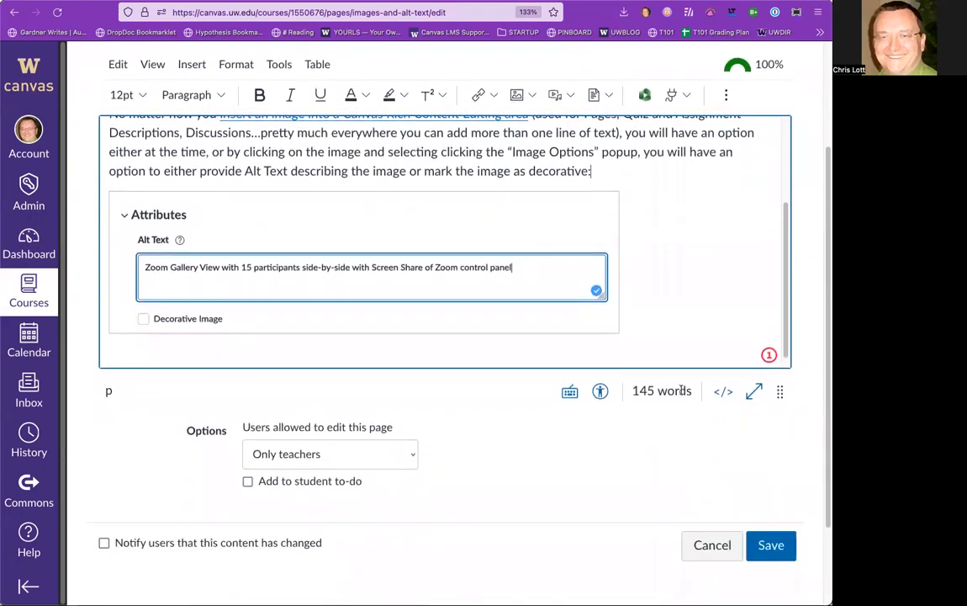
left_click(770, 546)
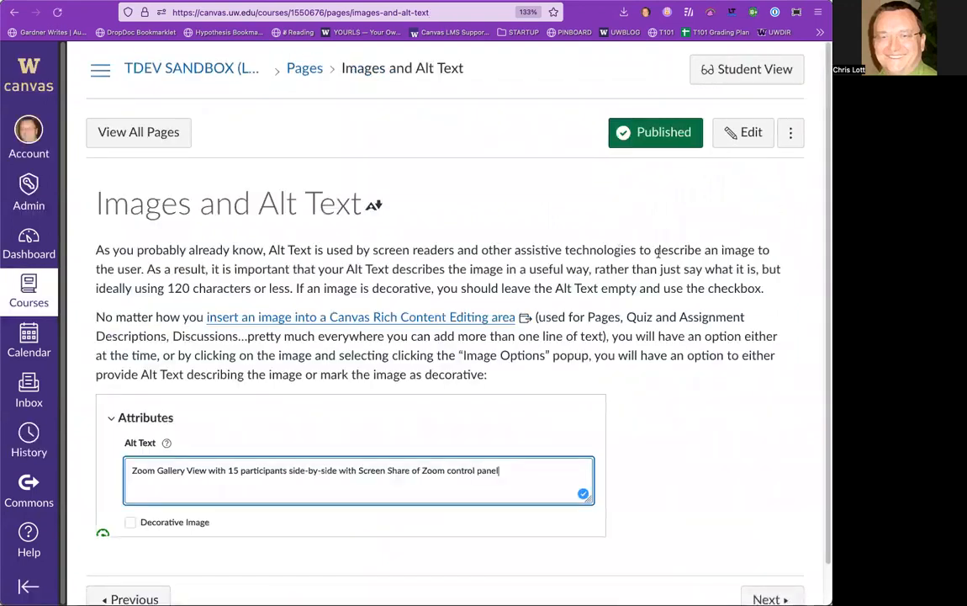
Reopen the Images and Alt Text page for editing and place the cursor below the Attributes image.
left_click(746, 131)
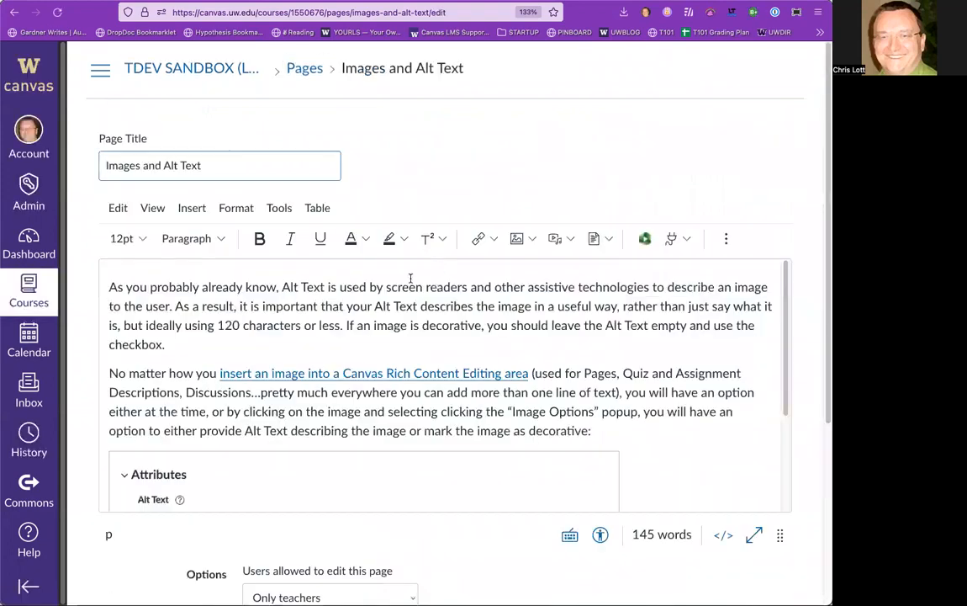
scroll(643, 416, "down", 3)
left_click(613, 483)
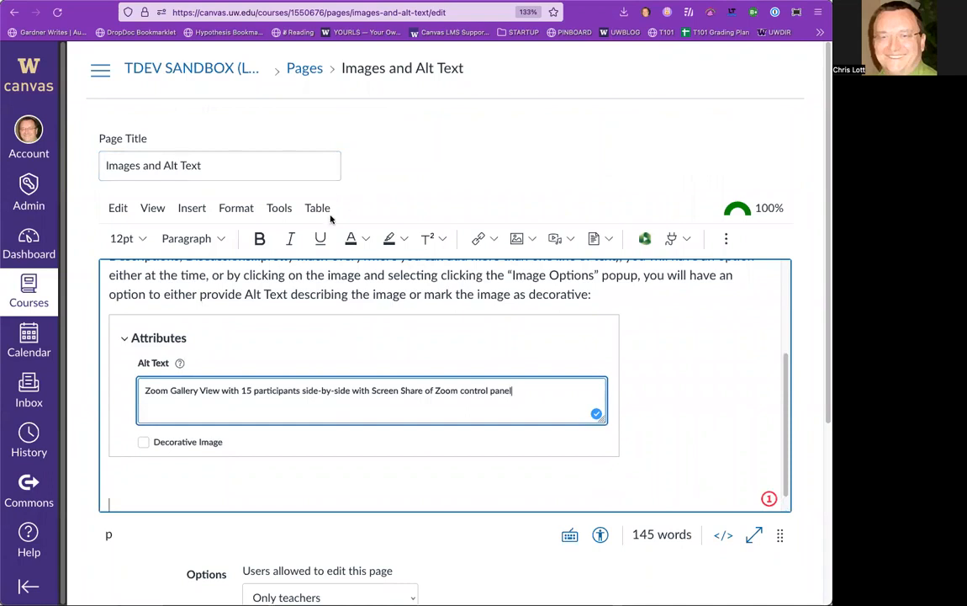
left_click(192, 208)
mouse_move(261, 264)
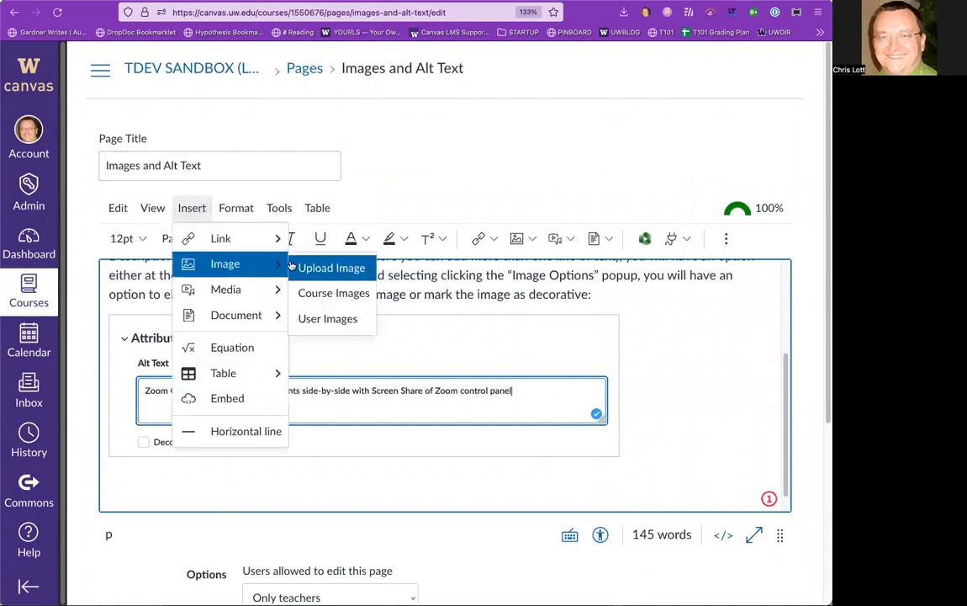
left_click(544, 210)
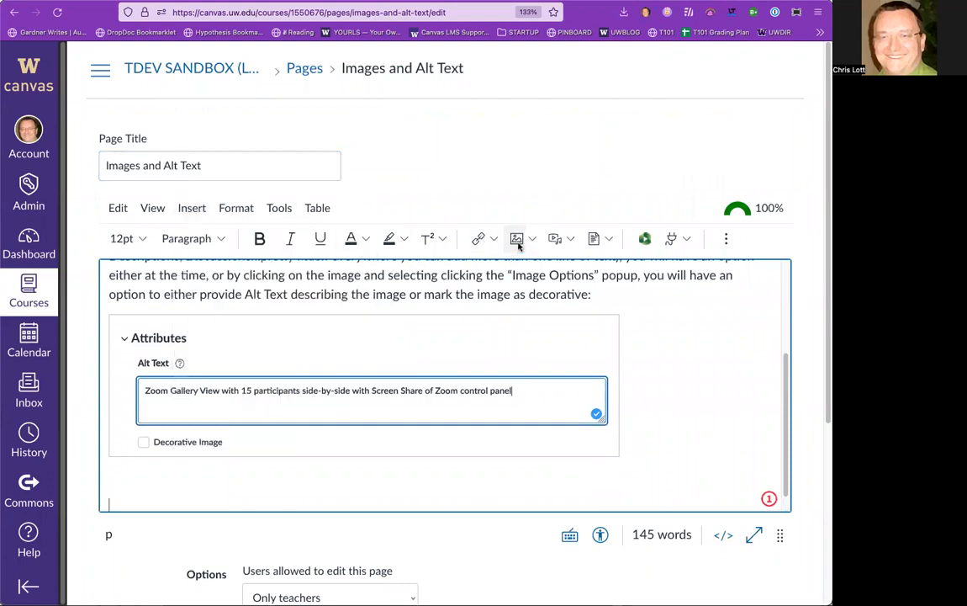
Start inserting an image below the Attributes image and search Unsplash for the presenter's name.
left_click(517, 240)
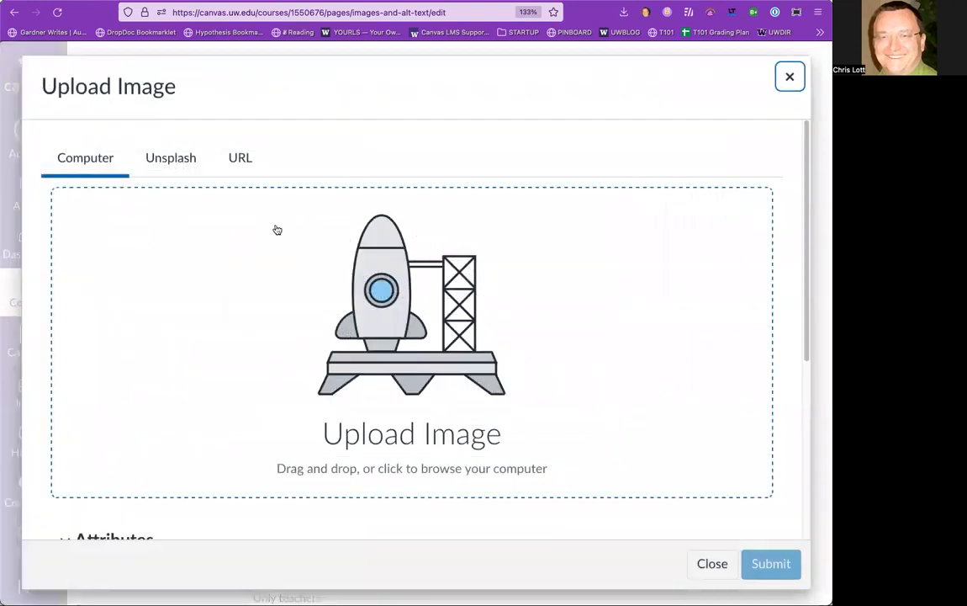
left_click(164, 159)
left_click(125, 262)
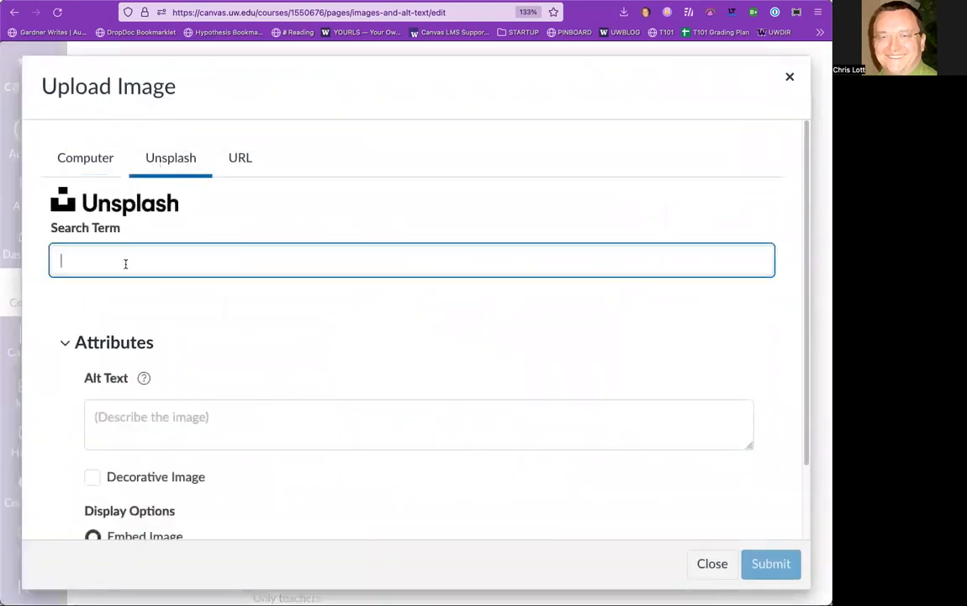
type("chris lott")
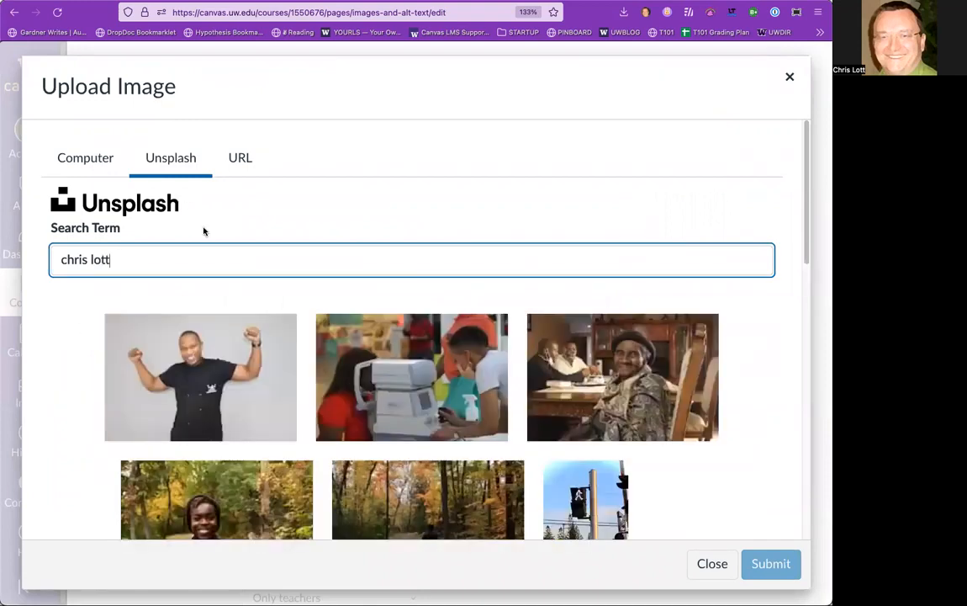
Choose the autumn forest path photo from the Unsplash results and insert it into the page.
scroll(420, 379, "down", 6)
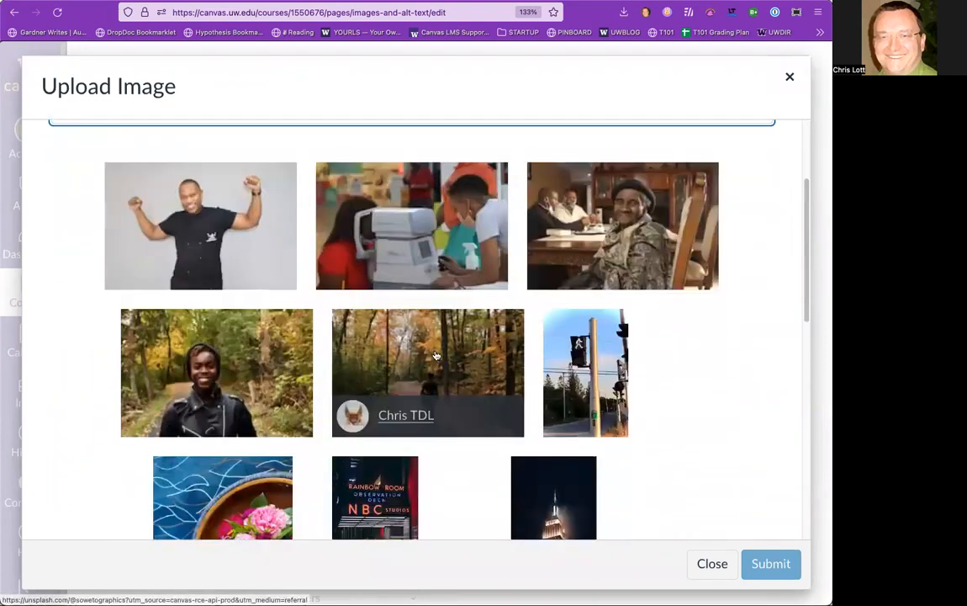
left_click(389, 202)
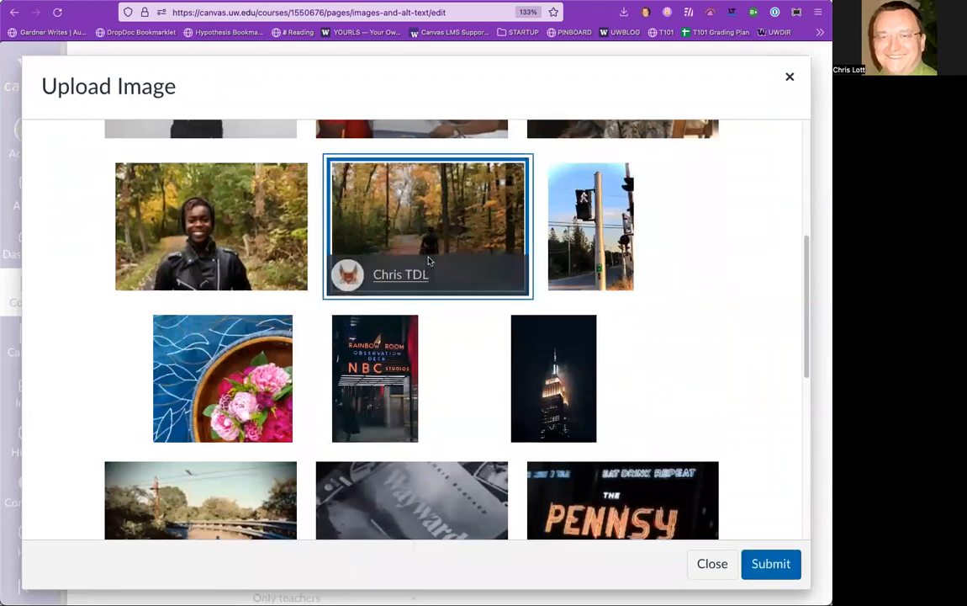
scroll(374, 320, "up", 1)
scroll(734, 518, "up", 4)
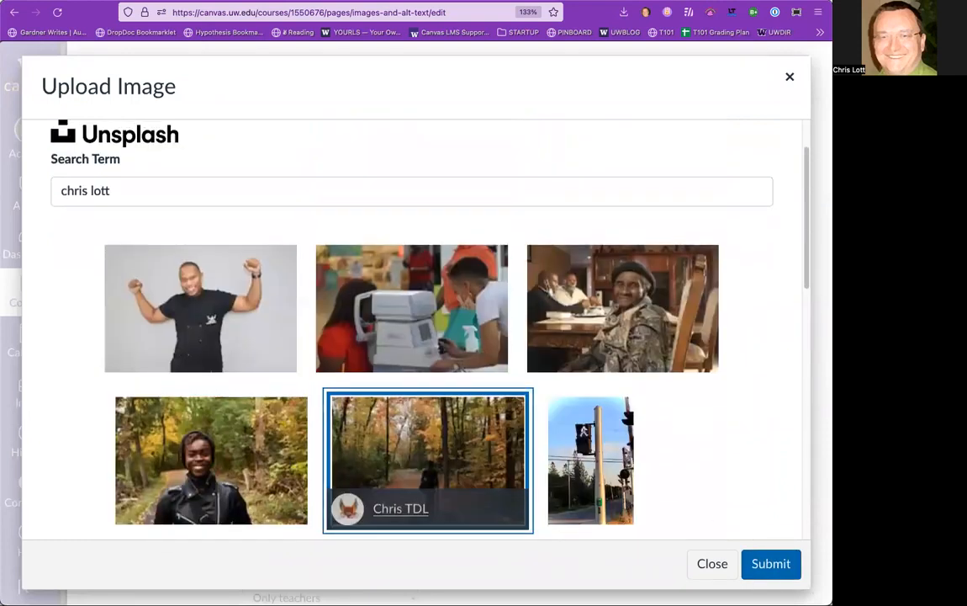
left_click(758, 554)
Check the alt text and decorative image settings in the forest photo's Image Options and close them.
scroll(345, 406, "down", 3)
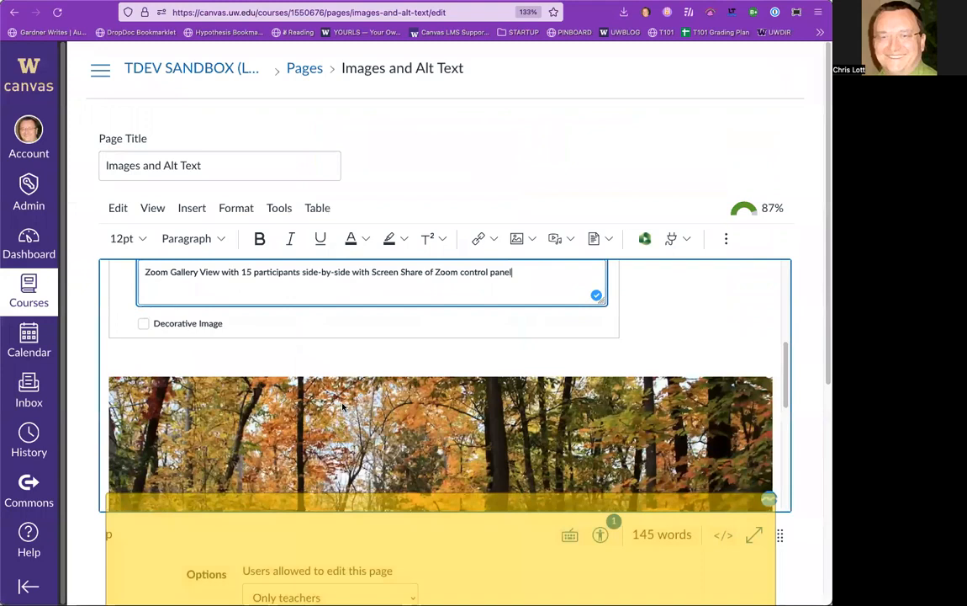
left_click(342, 362)
left_click(413, 313)
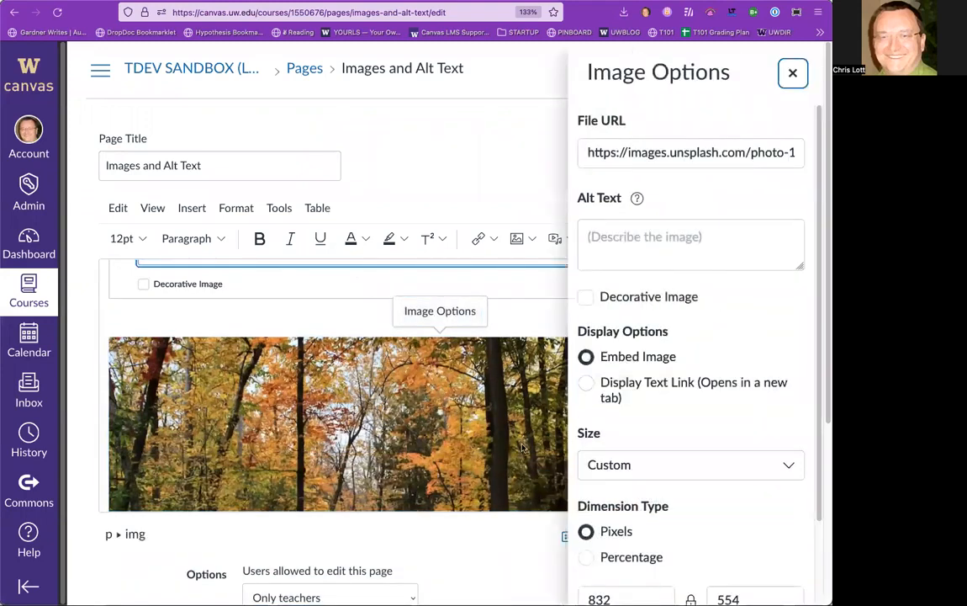
left_click(512, 311)
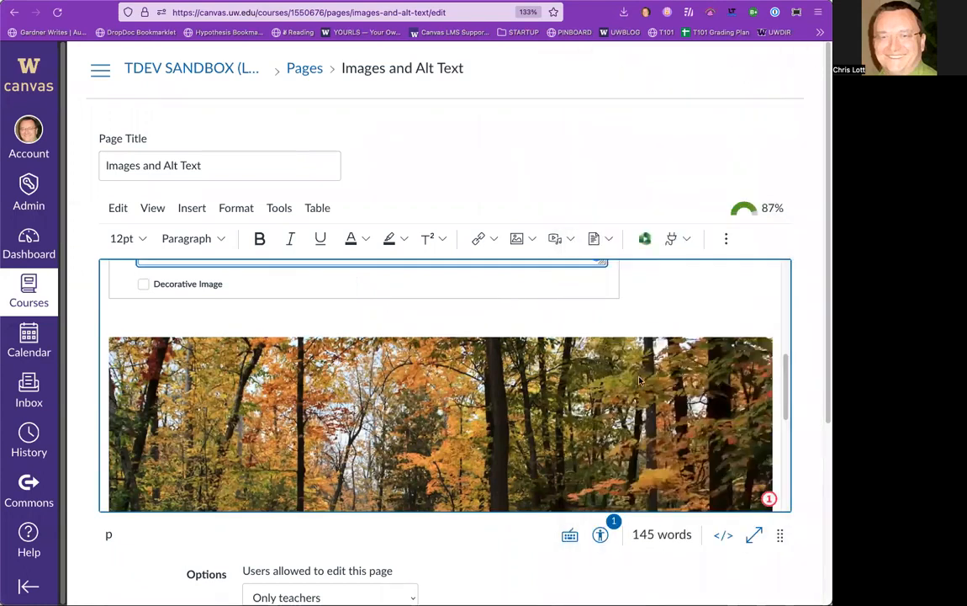
Delete the autumn forest photo from the page.
scroll(576, 342, "down", 1)
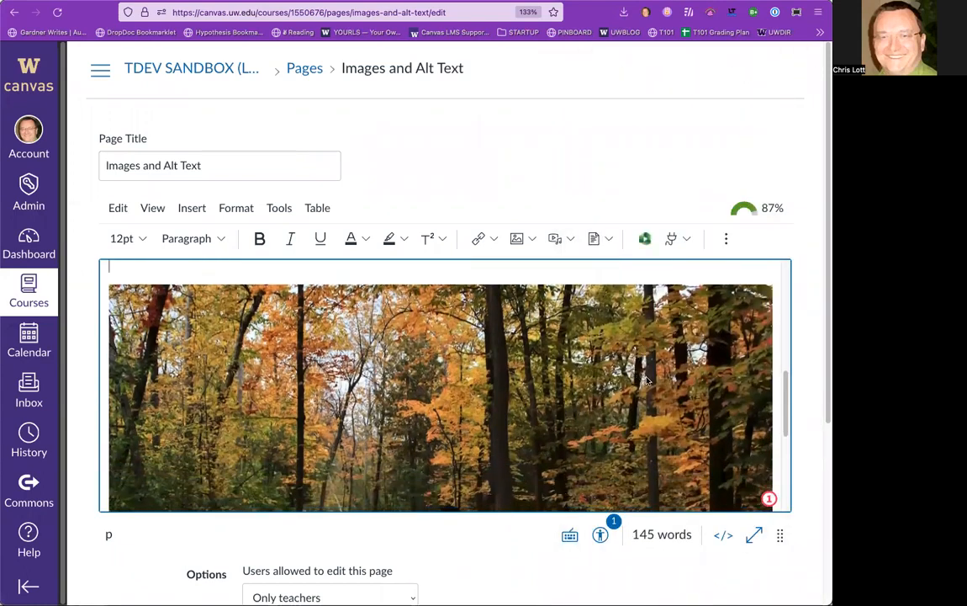
left_click(646, 380)
key("Delete")
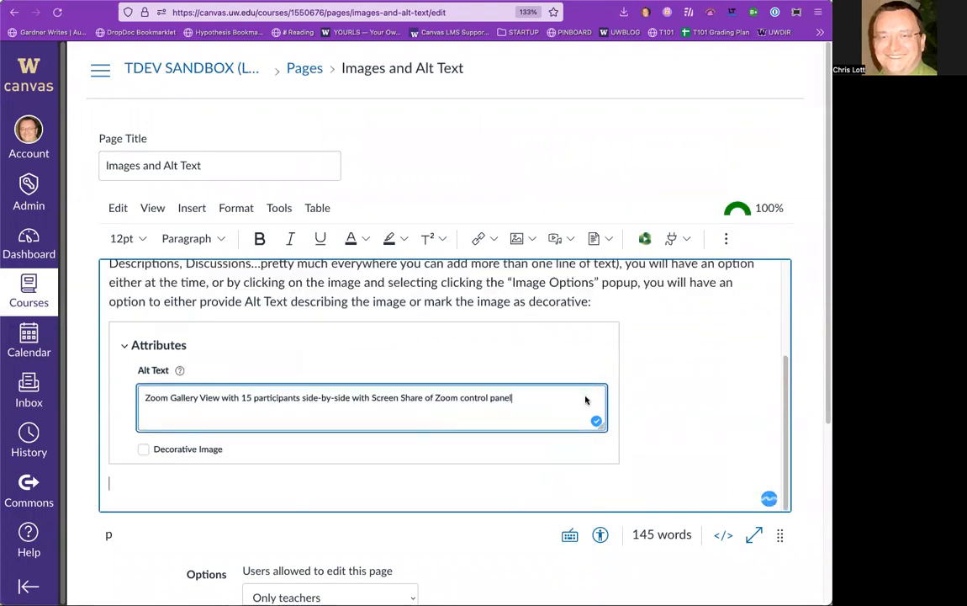
Cancel editing the Images and Alt Text page and leave without saving.
scroll(723, 446, "down", 2)
left_click(712, 440)
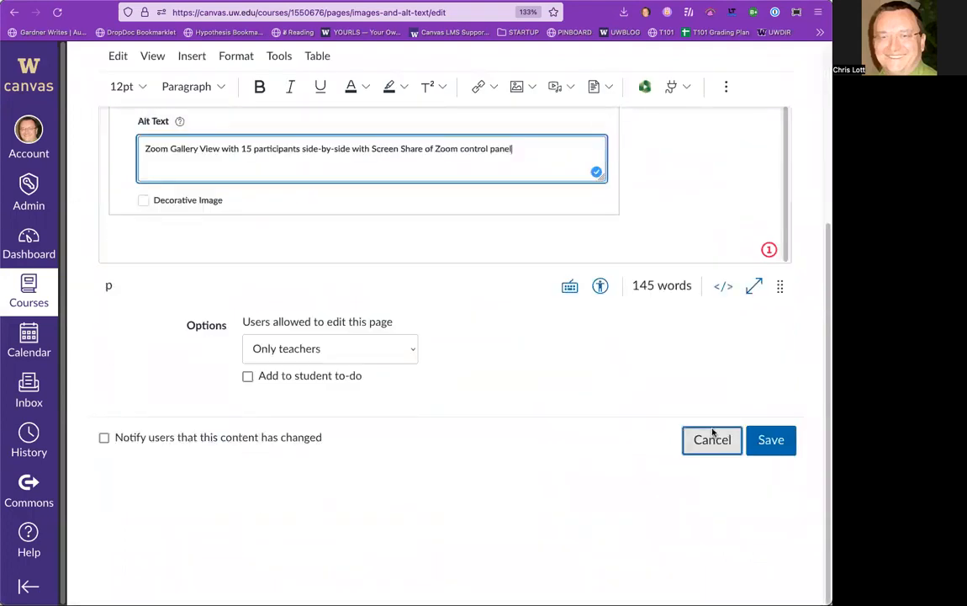
left_click(504, 347)
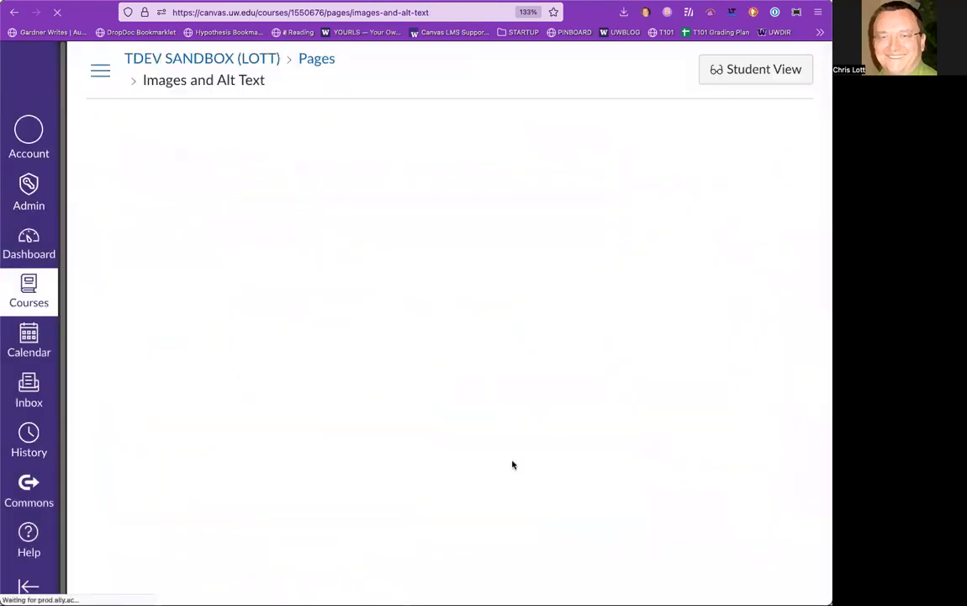
Move on to the module's Tables page and open it for editing.
scroll(646, 474, "down", 1)
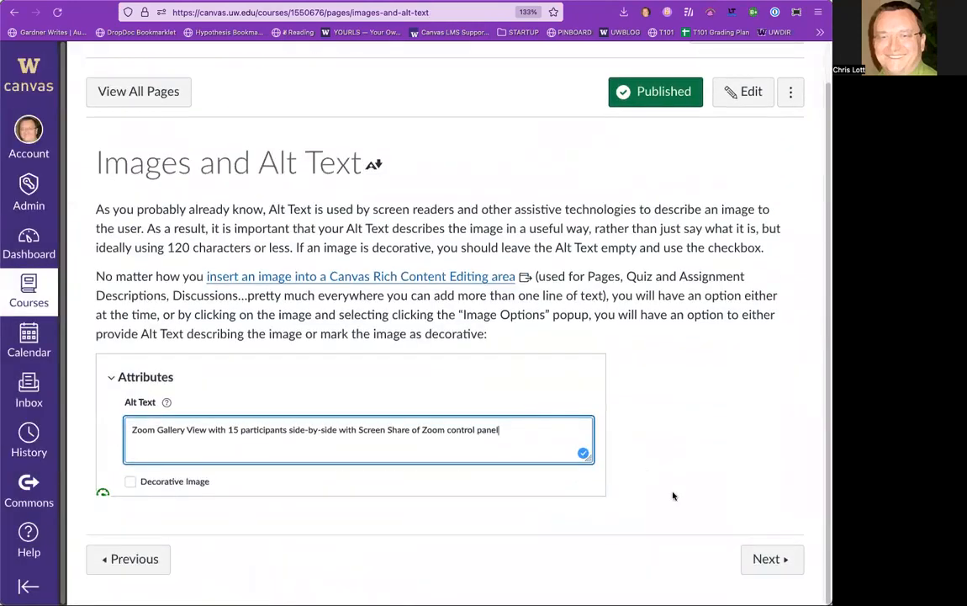
left_click(766, 558)
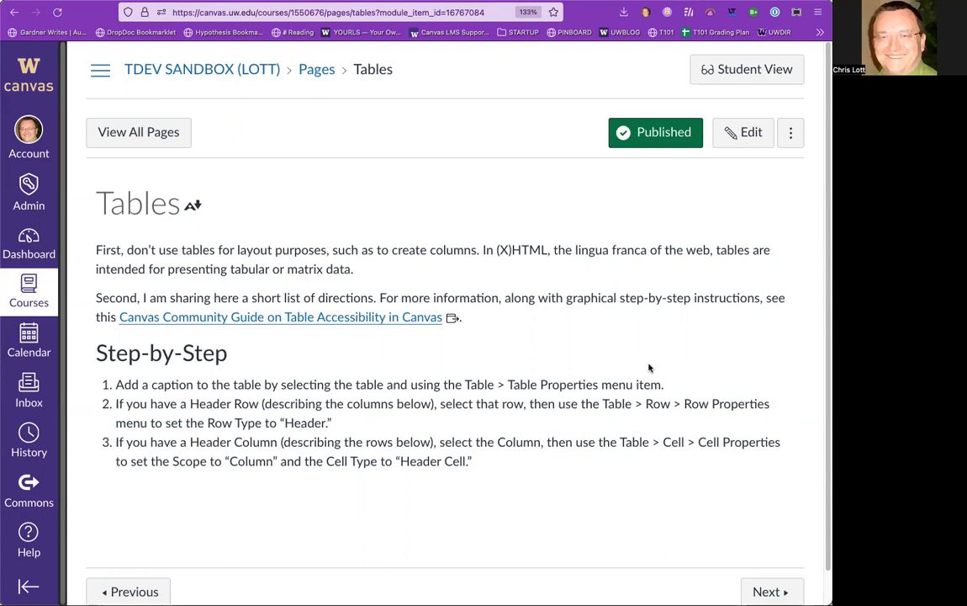
scroll(711, 185, "down", 1)
left_click(749, 107)
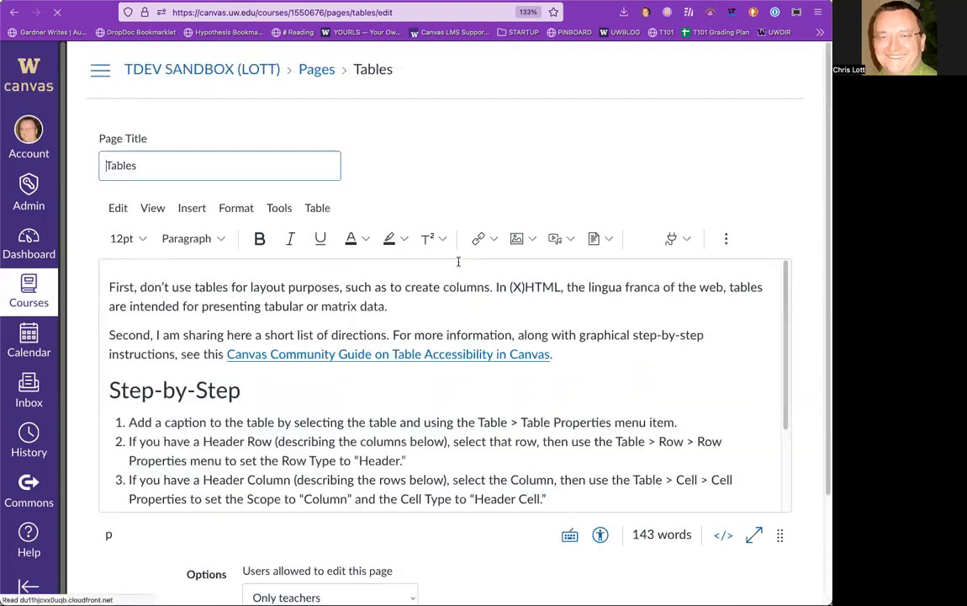
Insert a table with three columns and two rows below the Step-by-Step list.
scroll(492, 346, "down", 3)
left_click(391, 446)
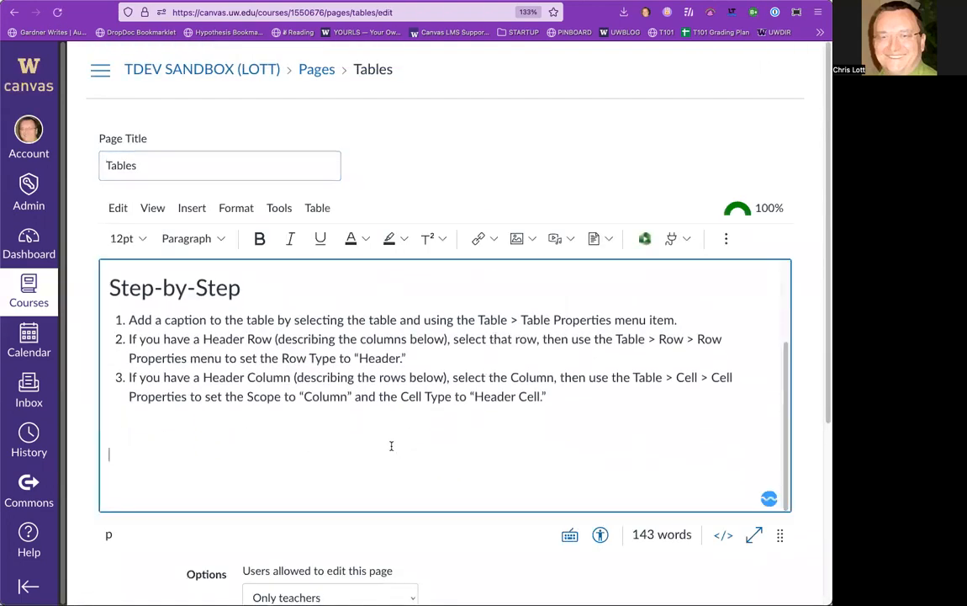
left_click(285, 422)
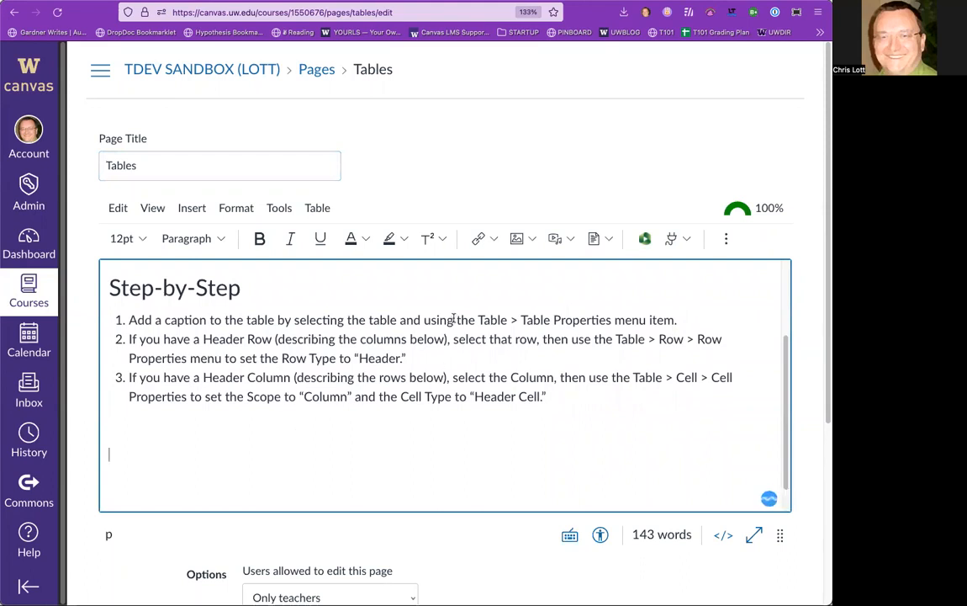
left_click(191, 208)
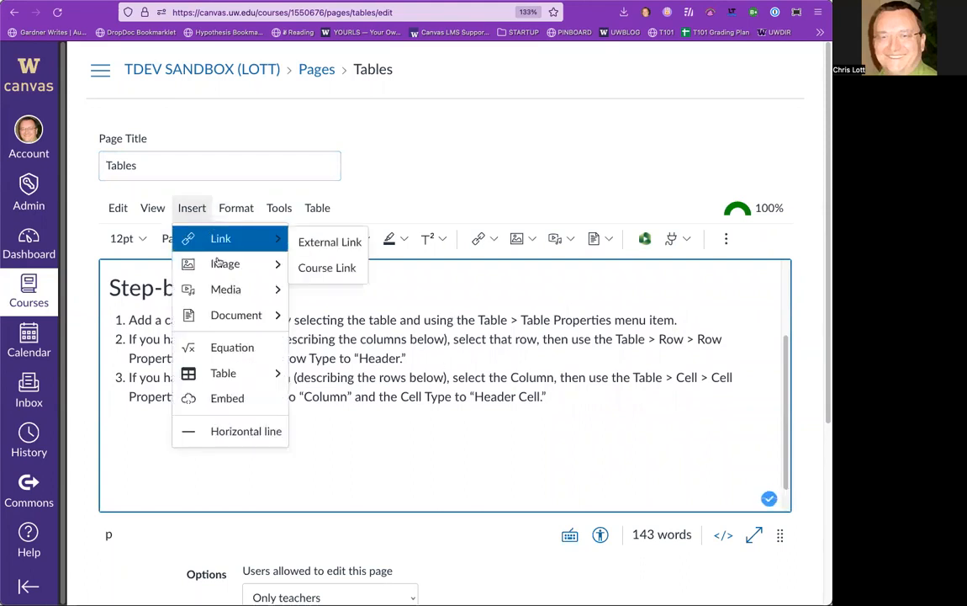
mouse_move(239, 327)
mouse_move(244, 373)
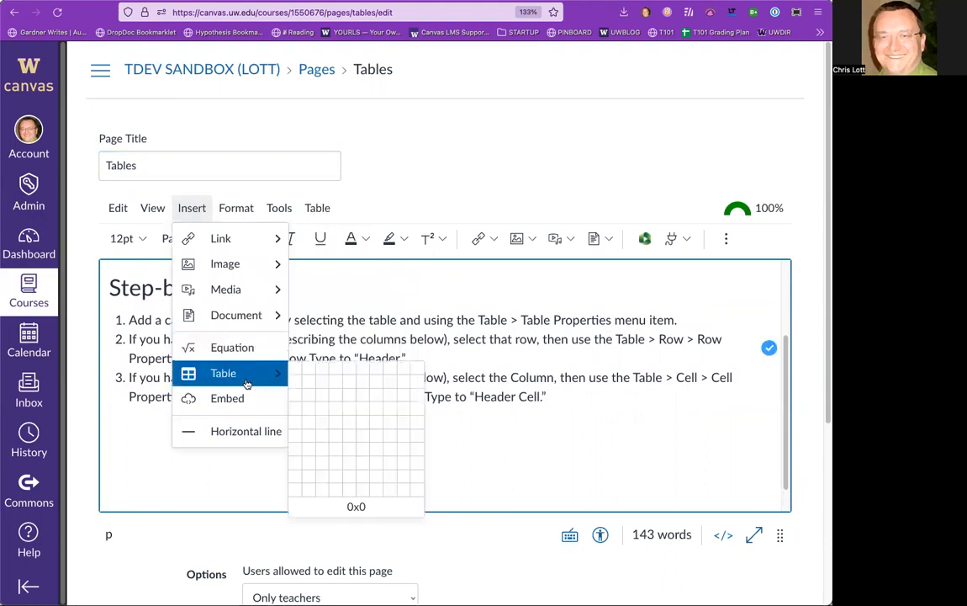
left_click(327, 388)
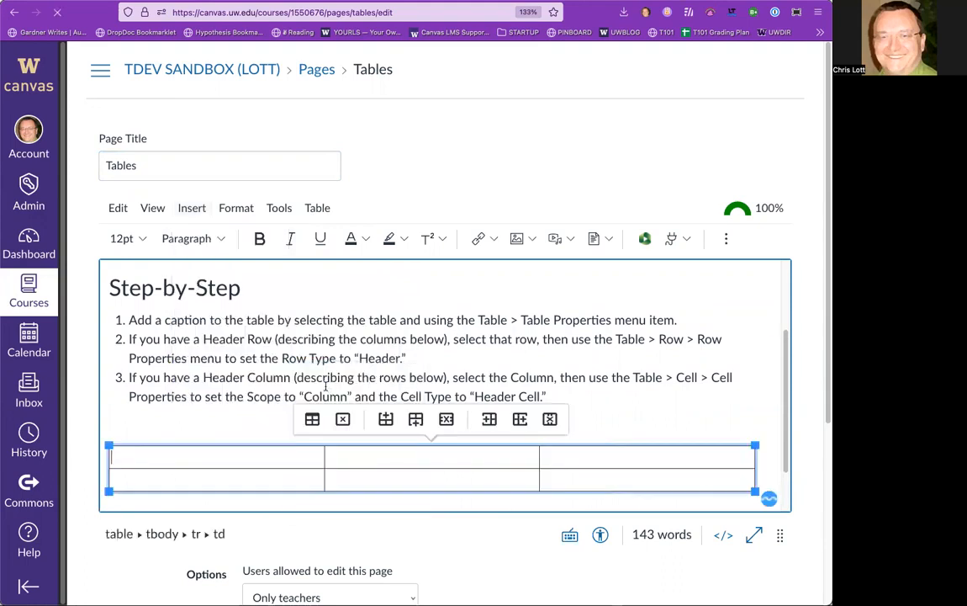
Run the Accessibility Checker and apply a table caption made of the presenter's name in possessive form followed by "Most Amazing Qualities".
scroll(629, 375, "down", 2)
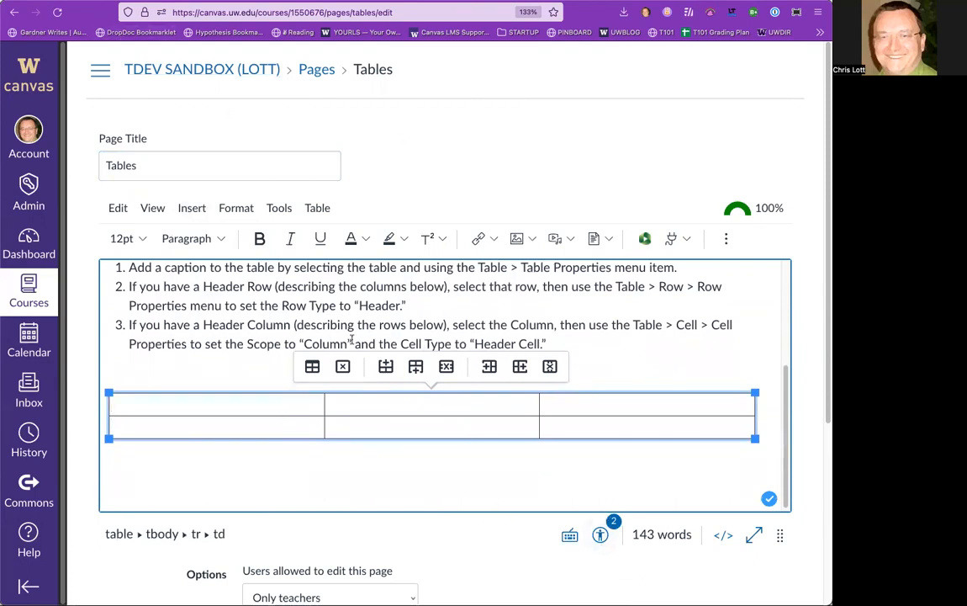
left_click(602, 535)
left_click(649, 317)
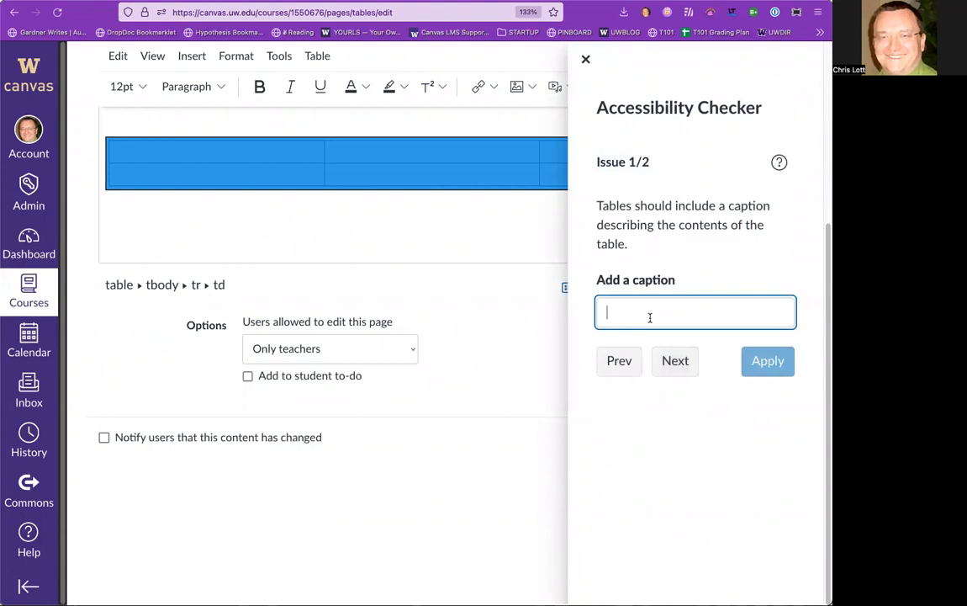
type("Chrs Lo")
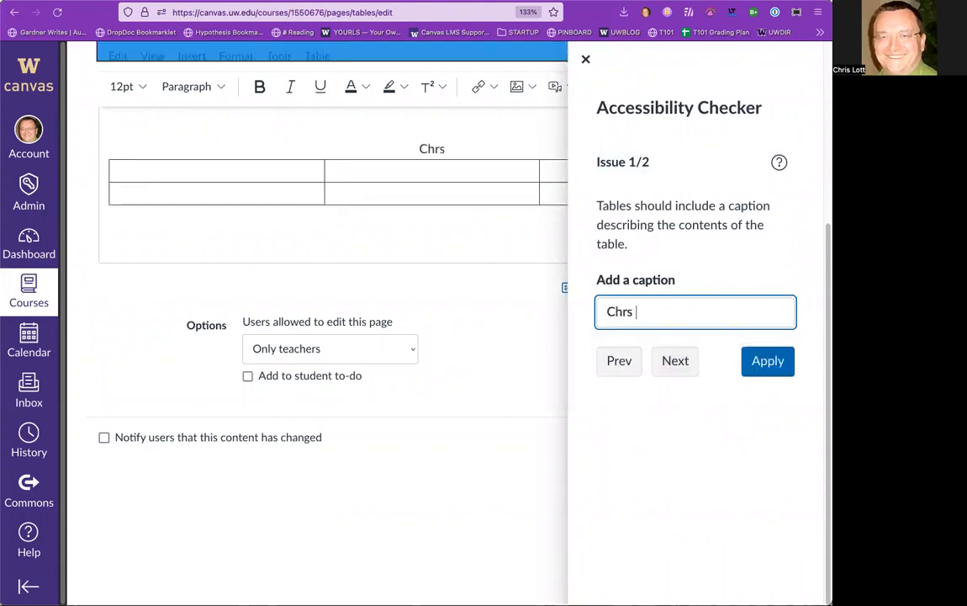
key("BackSpace")
key("BackSpace")
key("BackSpace")
key("BackSpace")
type("is LK")
key("BackSpace")
type("ott's Most A")
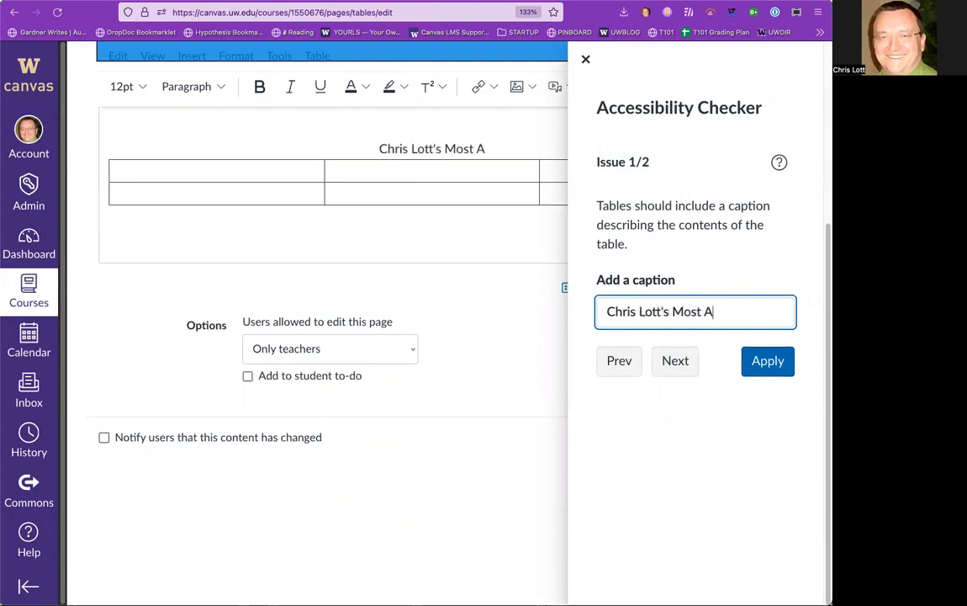
type("mazing Qualities")
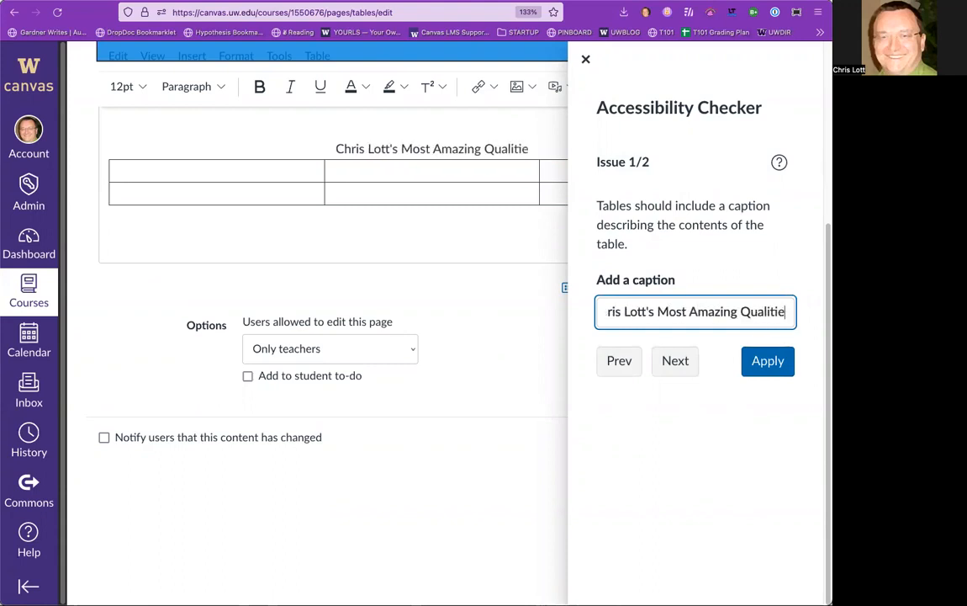
left_click(762, 360)
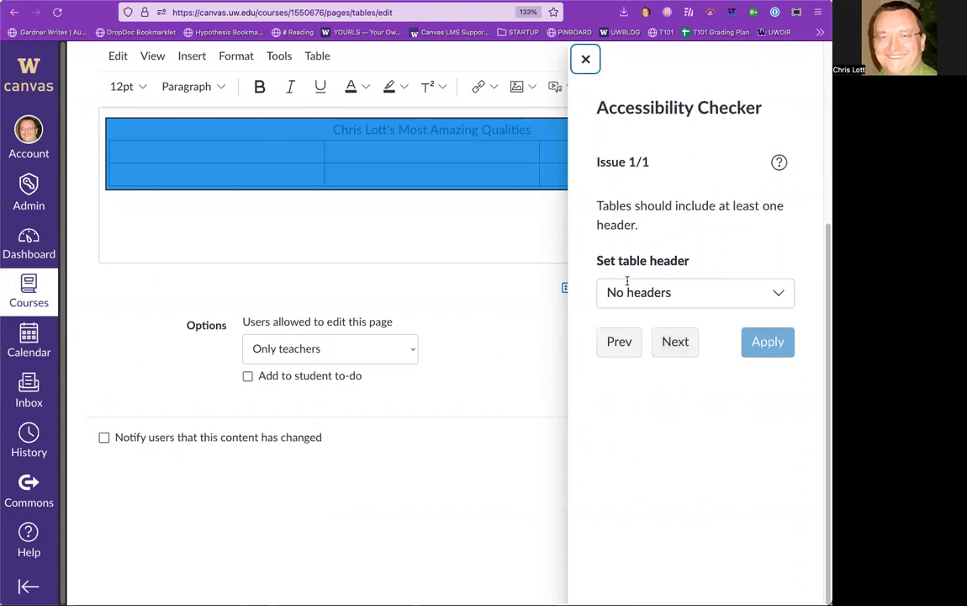
Set the table header to Header row, apply the fix and close the Accessibility Checker.
left_click(779, 294)
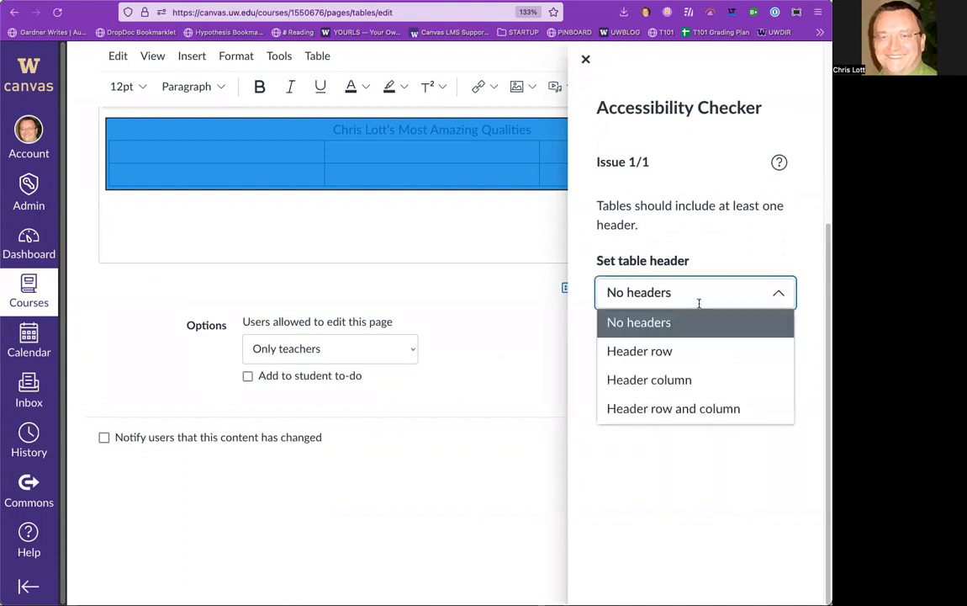
left_click(688, 357)
left_click(761, 345)
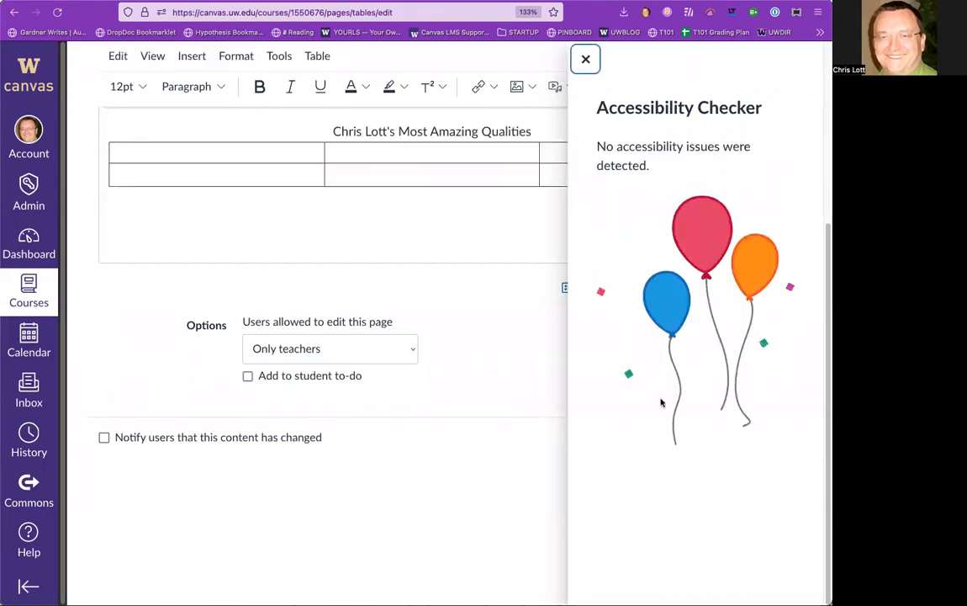
left_click(577, 58)
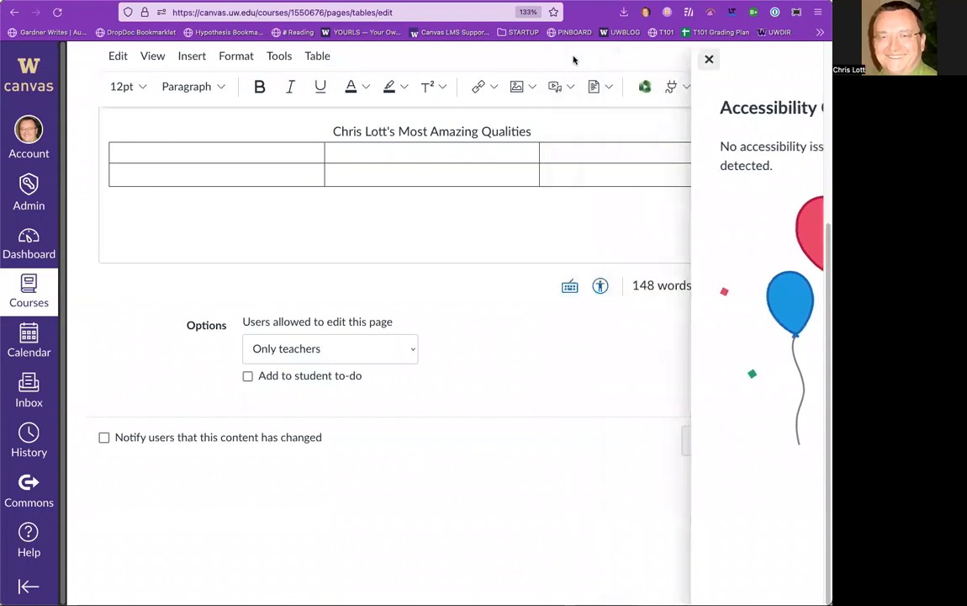
Fill the table's header row with "Character", "Coffee Brewing" and "Style".
left_click(292, 153)
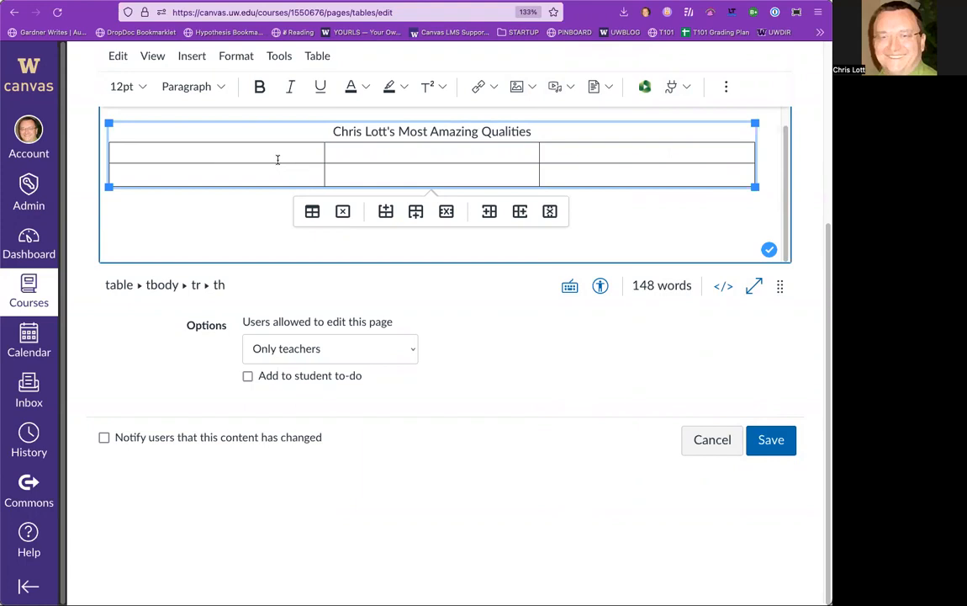
type("Character")
key("Tab")
type("Coff")
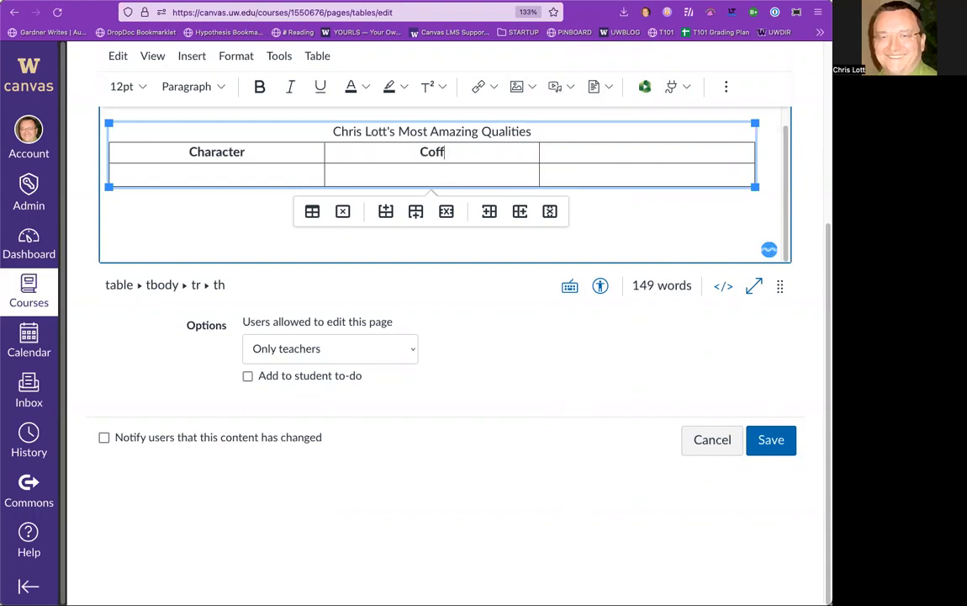
type("ee Brewing")
key("Tab")
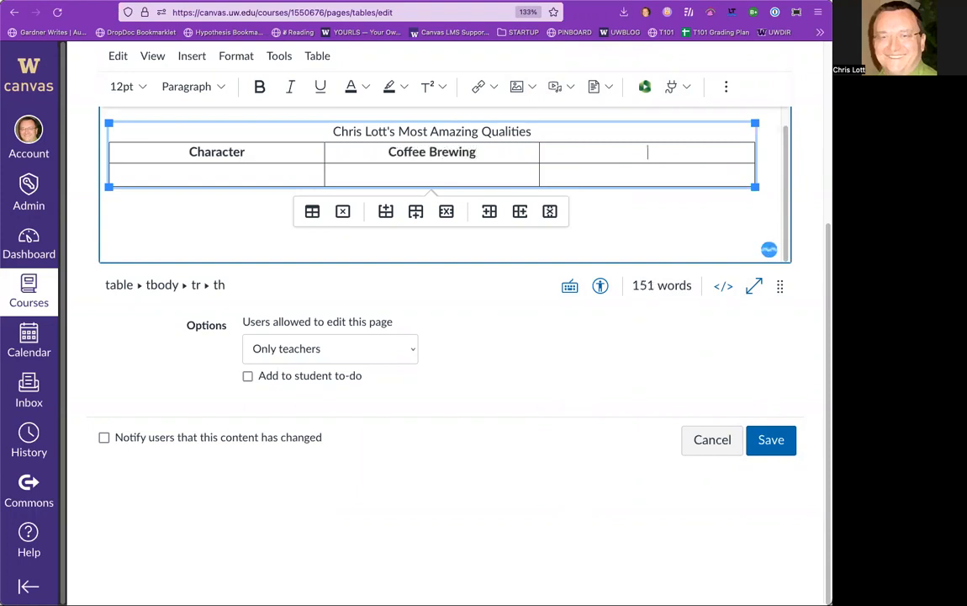
type("Style")
Fill the table's second row with "concentration", "pourovers" and "nice hats".
left_click(212, 175)
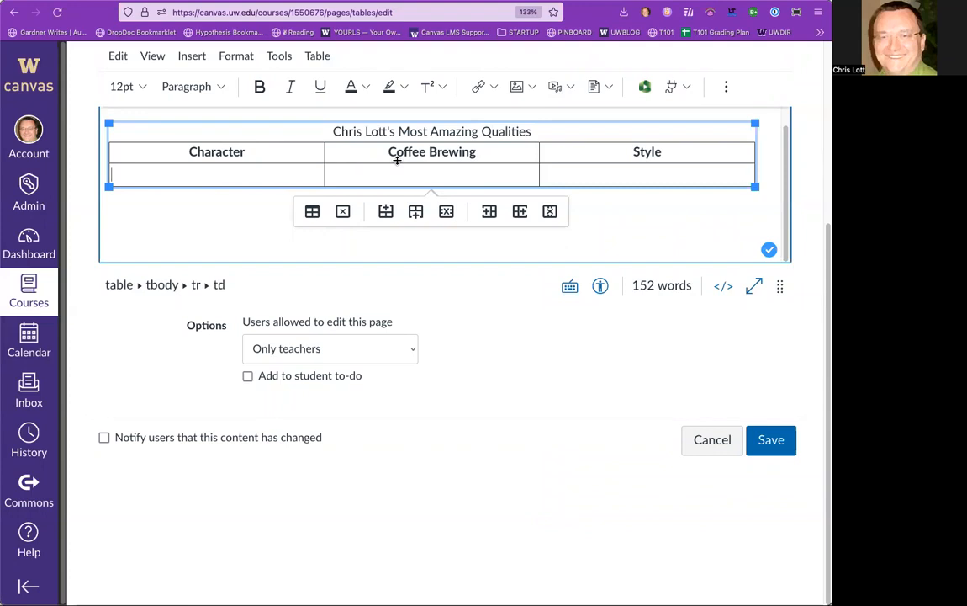
type("concentrat")
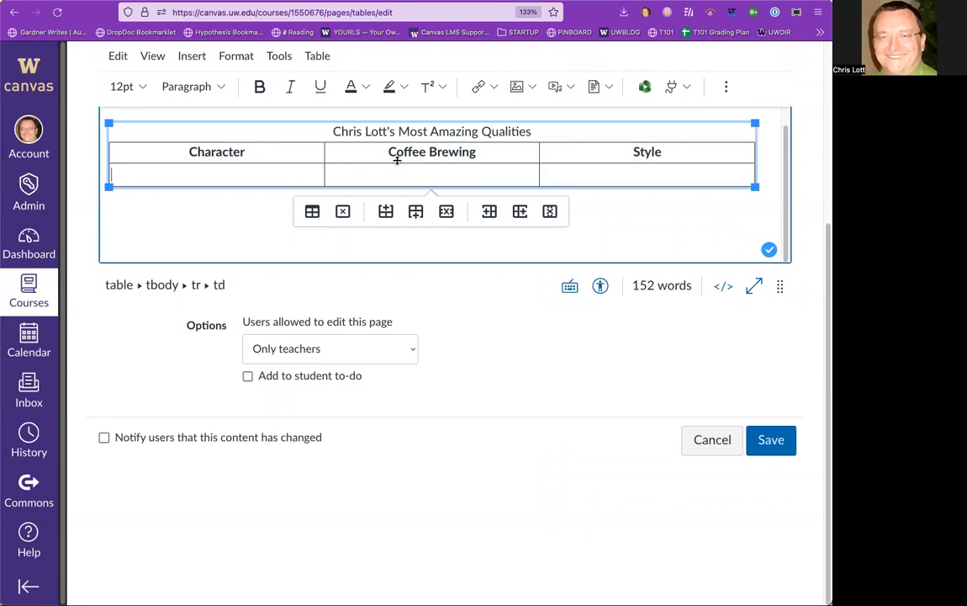
type("io")
key("BackSpace")
key("BackSpace")
type("tion")
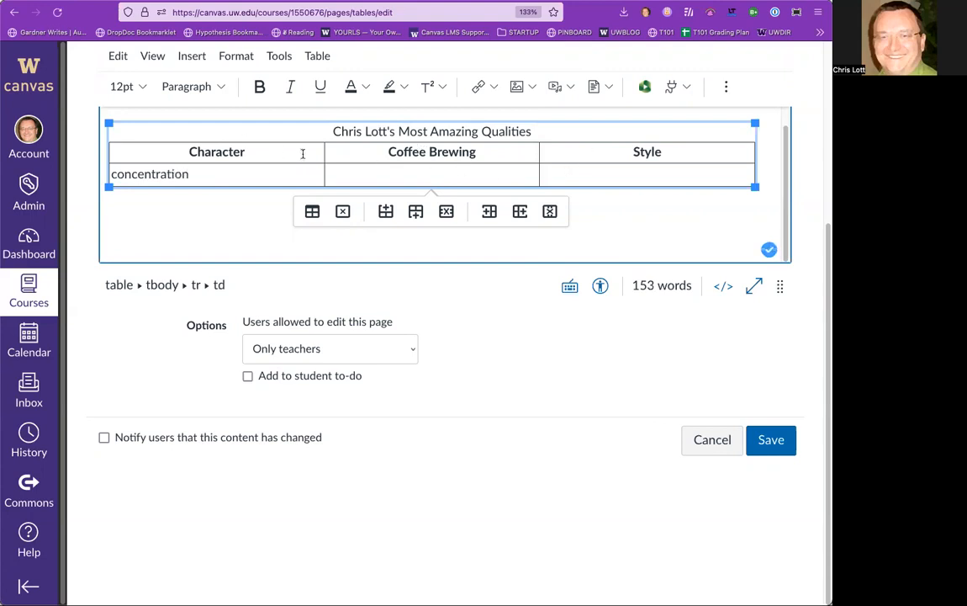
left_click(410, 173)
type("pourovers")
left_click(678, 171)
type("nice hats")
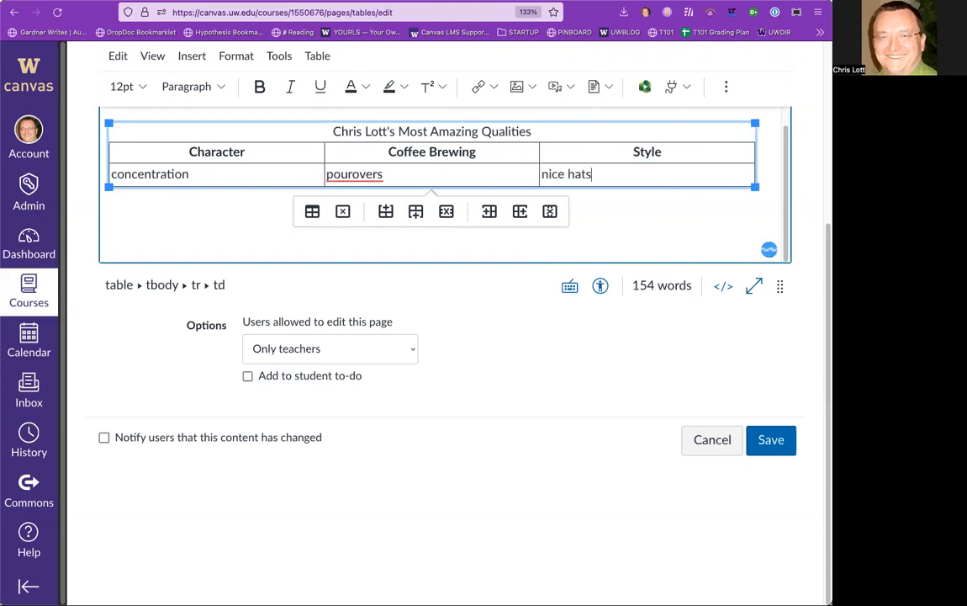
left_click(683, 229)
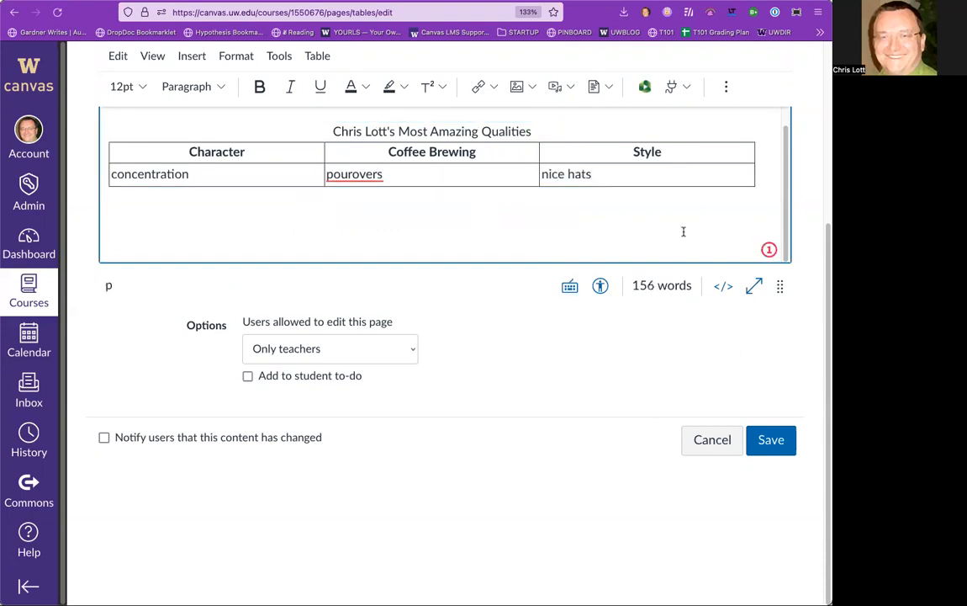
Select the table's header row, review the Table Properties with the Show caption option, and cancel without changes.
scroll(610, 217, "up", 2)
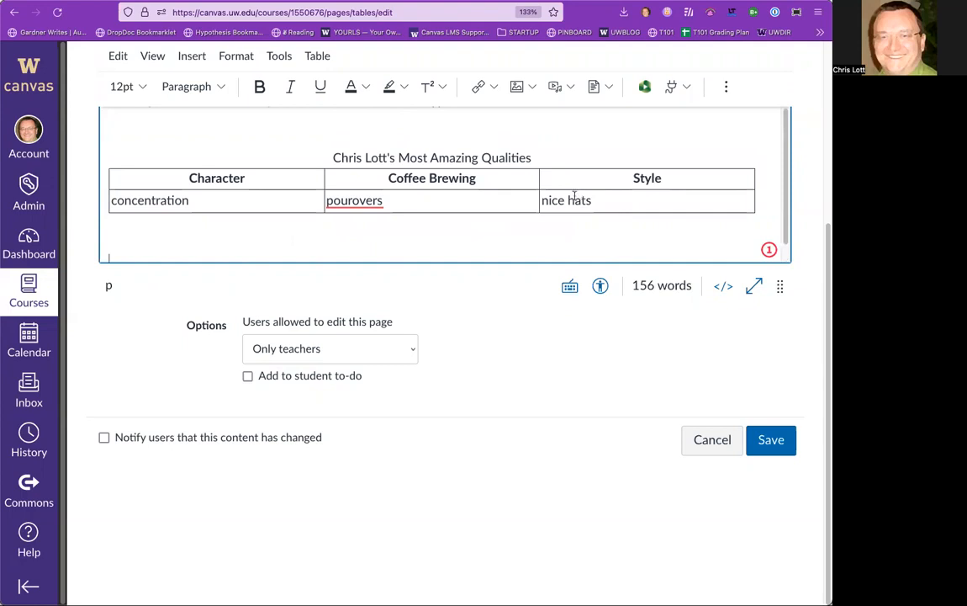
scroll(589, 181, "up", 1)
left_click(589, 192)
left_click_drag(589, 192, 242, 195)
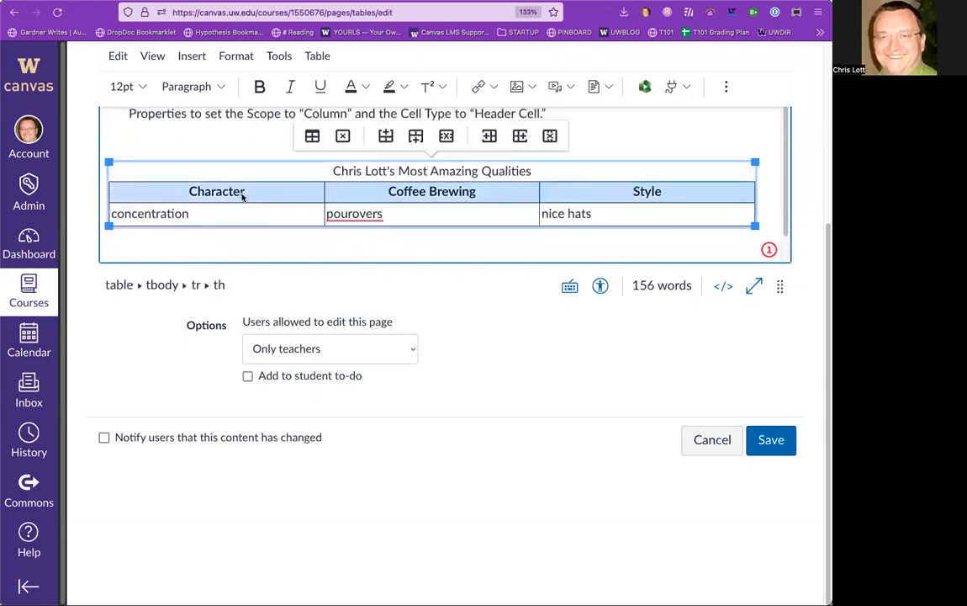
left_click(317, 56)
mouse_move(370, 182)
left_click(378, 207)
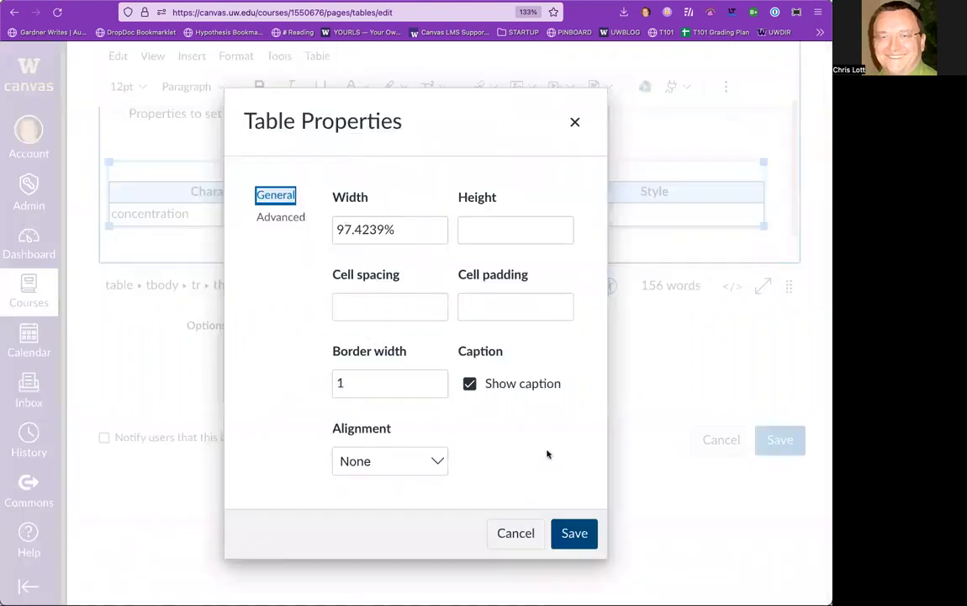
left_click(503, 531)
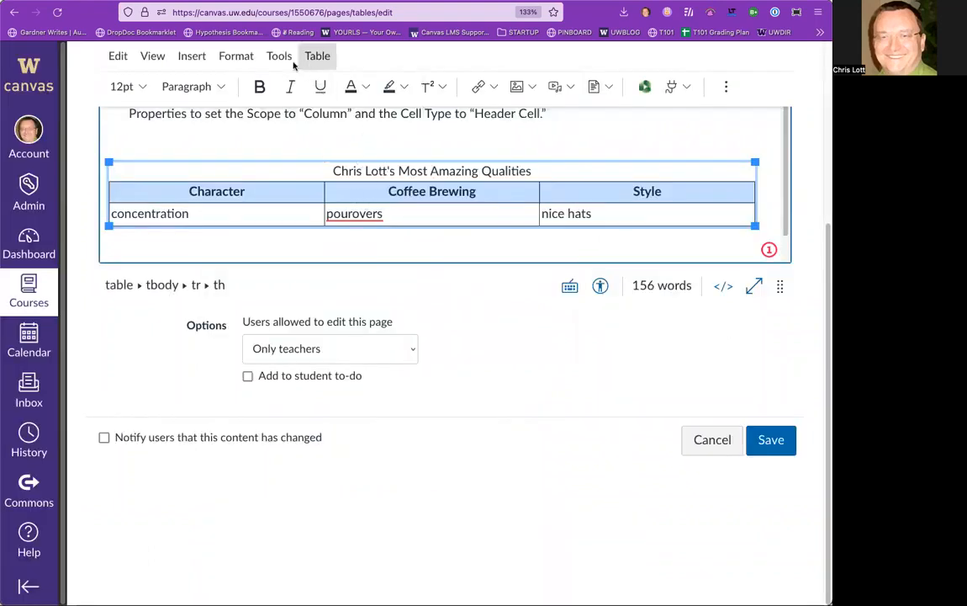
Review the header row's Cell Properties for cell type and scope, then cancel and deselect the row.
left_click(303, 56)
mouse_move(345, 142)
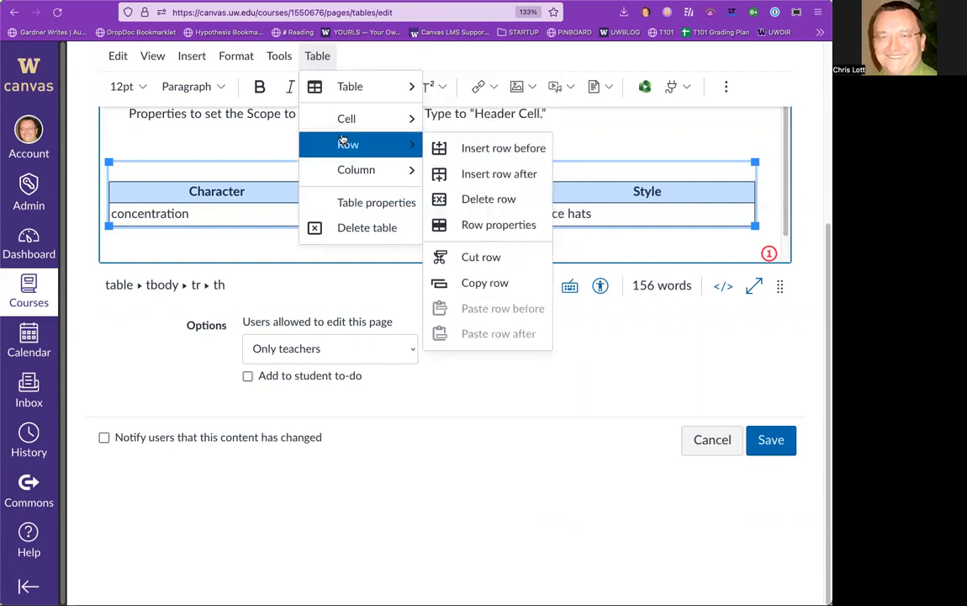
mouse_move(344, 119)
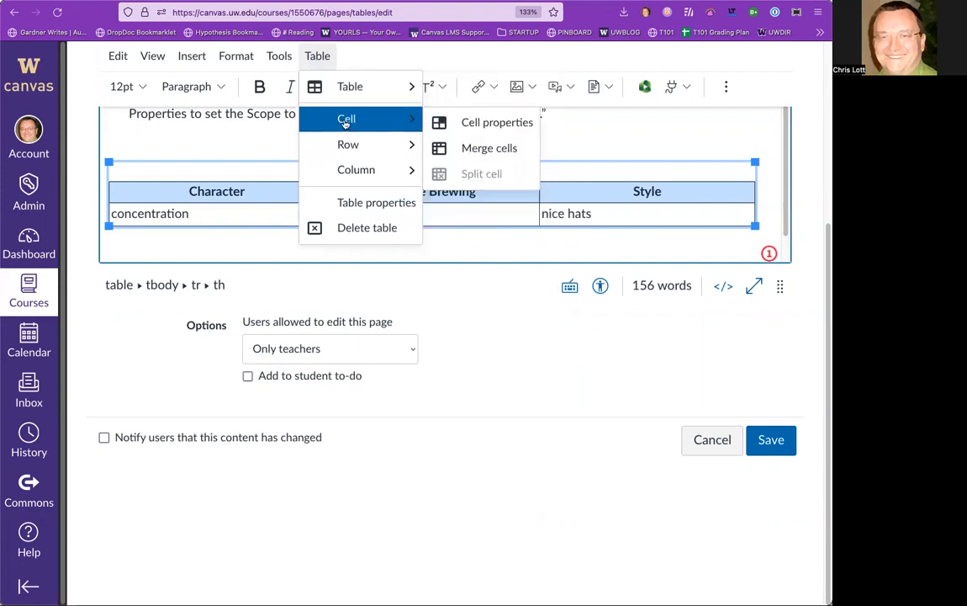
left_click(459, 123)
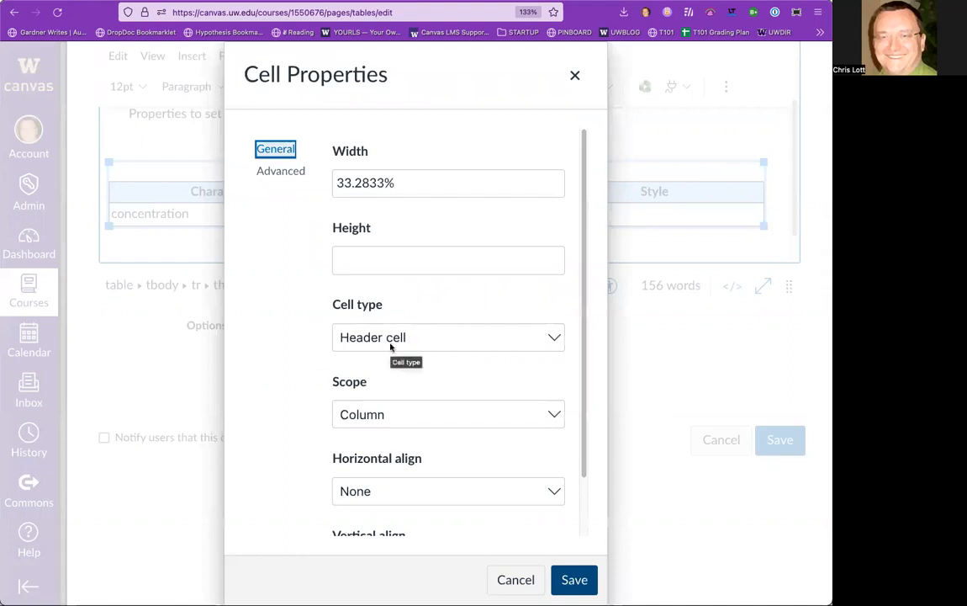
left_click(529, 587)
left_click(541, 250)
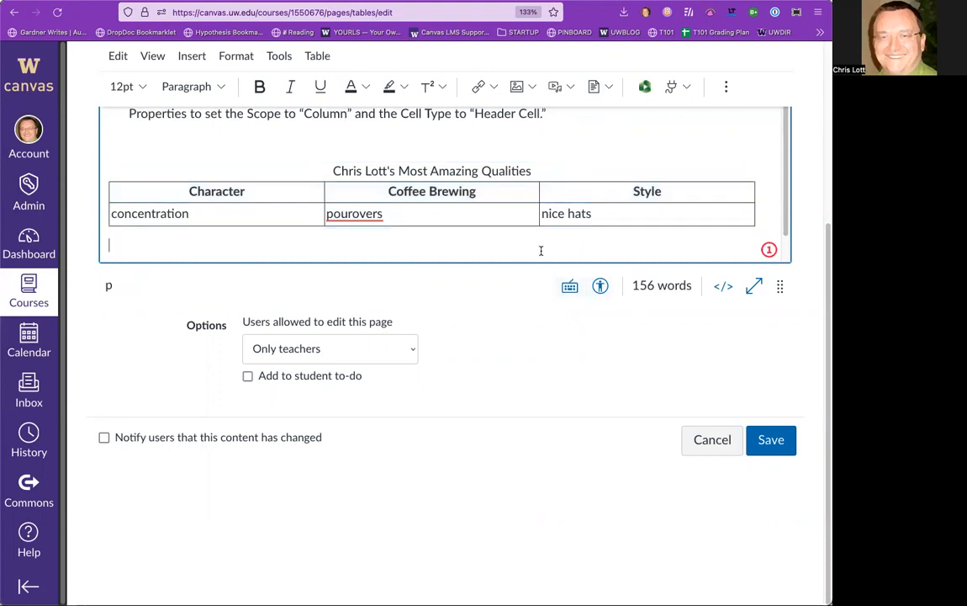
Format the header row's text in white with a black text background.
left_click_drag(290, 191, 622, 195)
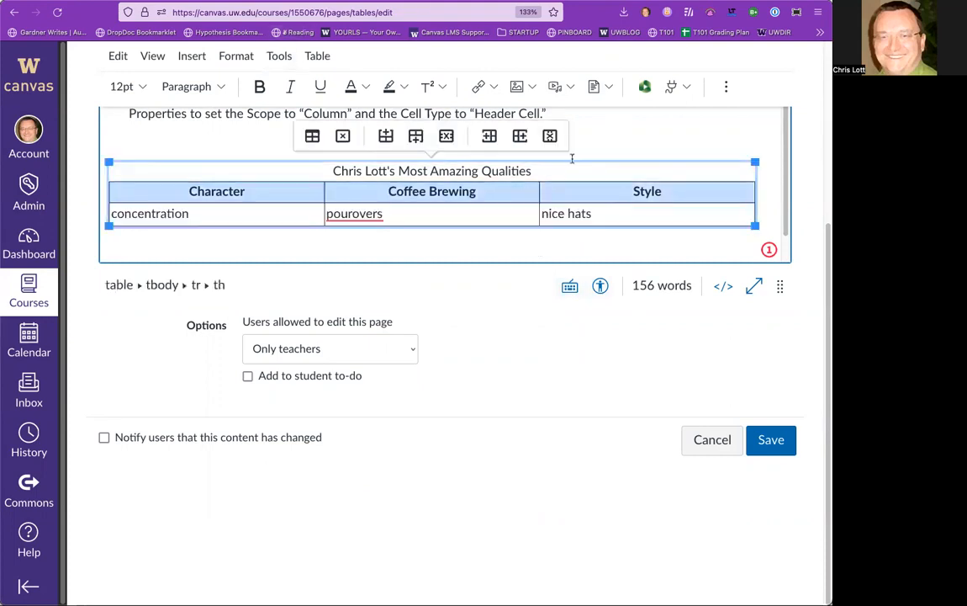
left_click(366, 87)
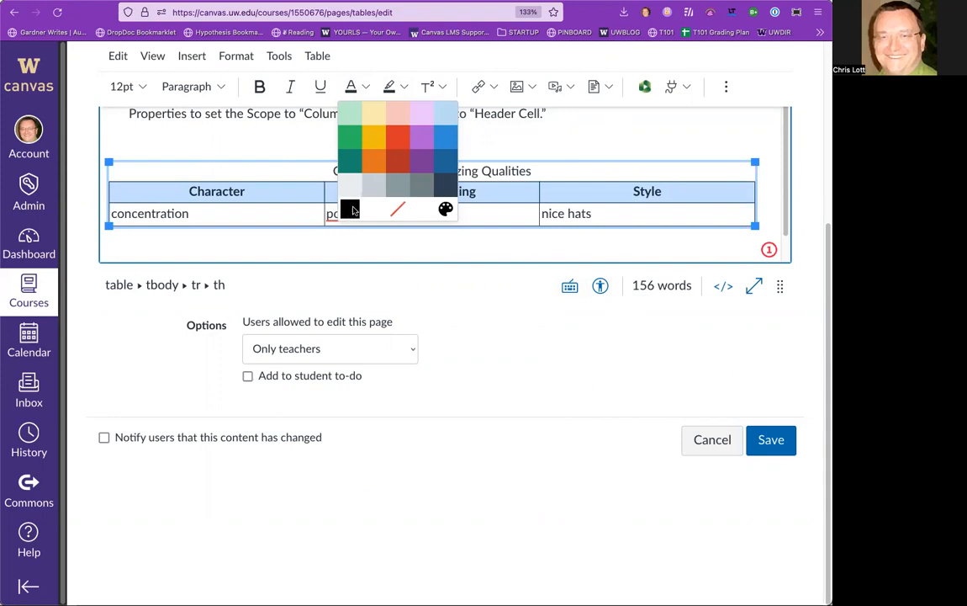
left_click(374, 210)
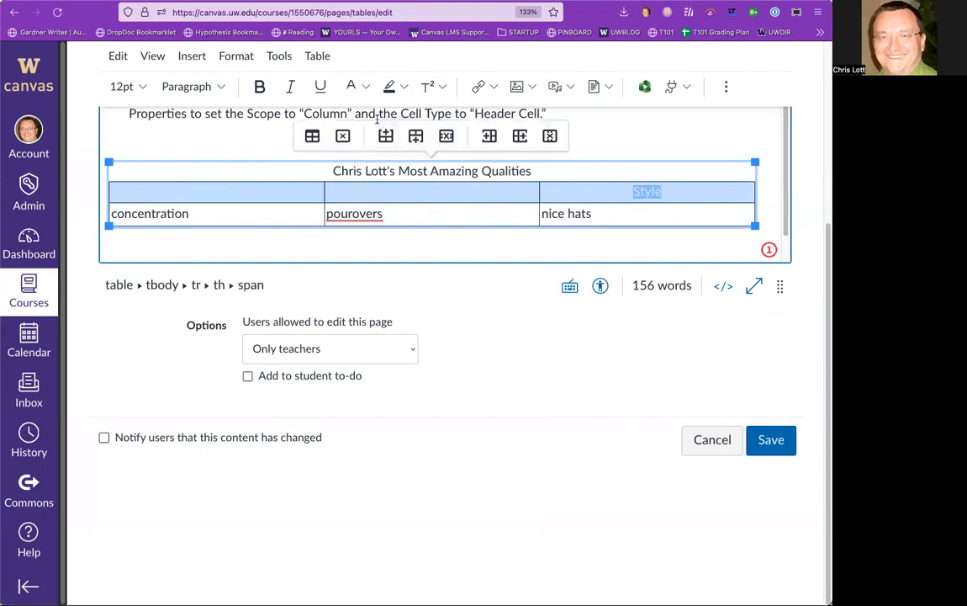
left_click(394, 91)
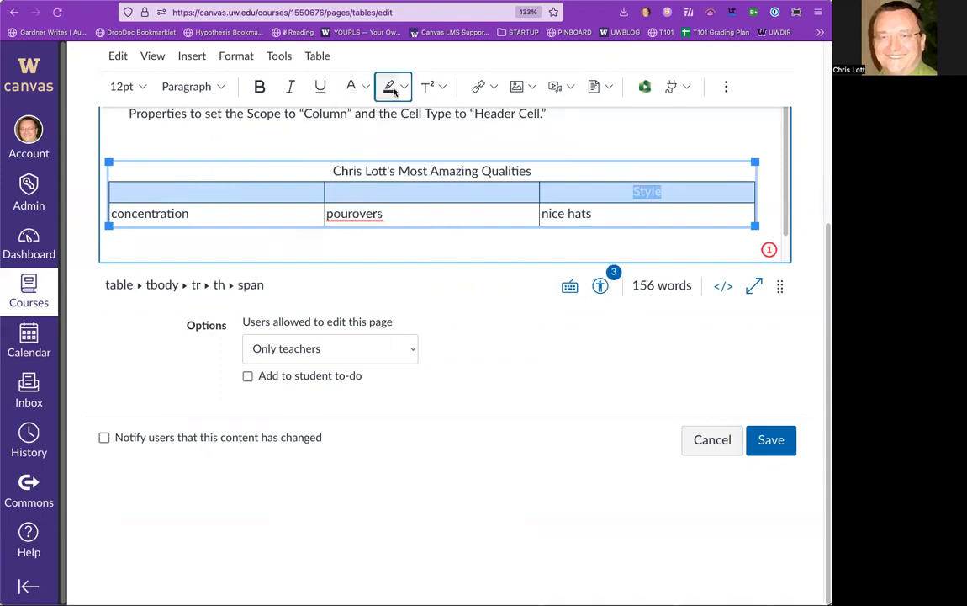
left_click(393, 91)
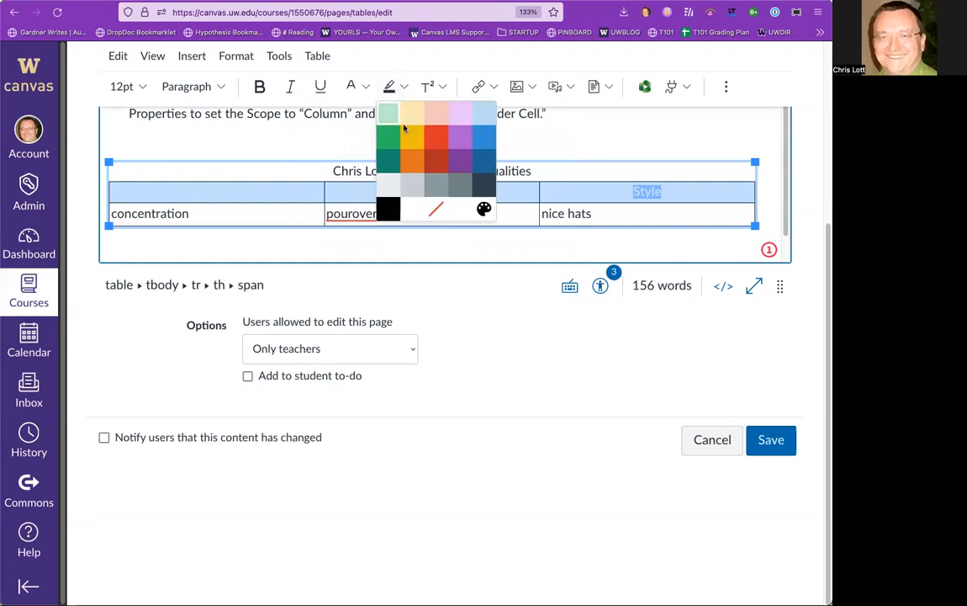
left_click(392, 207)
left_click(395, 216)
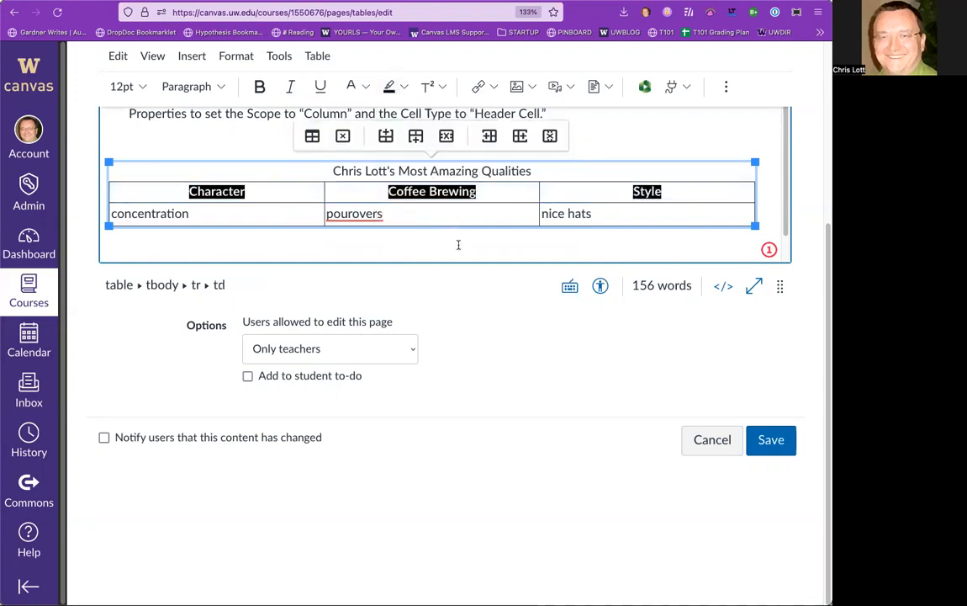
left_click(269, 215)
Write a mock table in plain text above the real one, with "table" and "sdsasd" on its first line and filler words on the second.
scroll(518, 342, "up", 4)
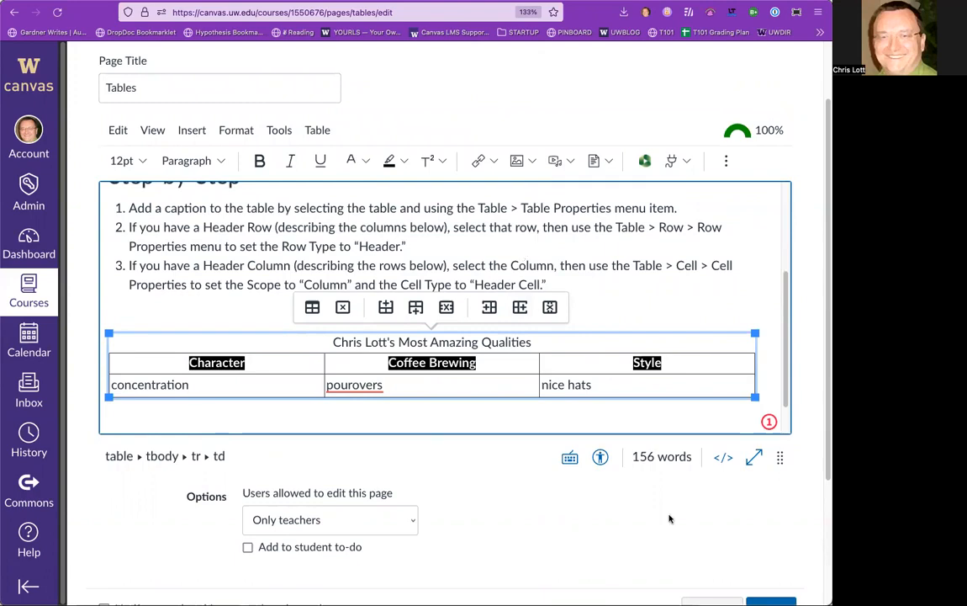
scroll(651, 521, "down", 3)
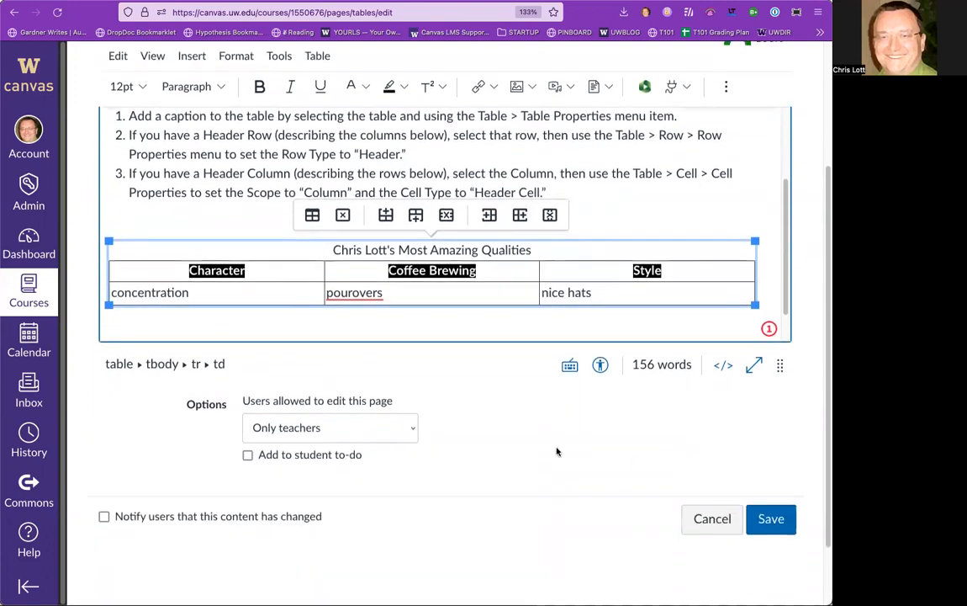
scroll(560, 449, "up", 1)
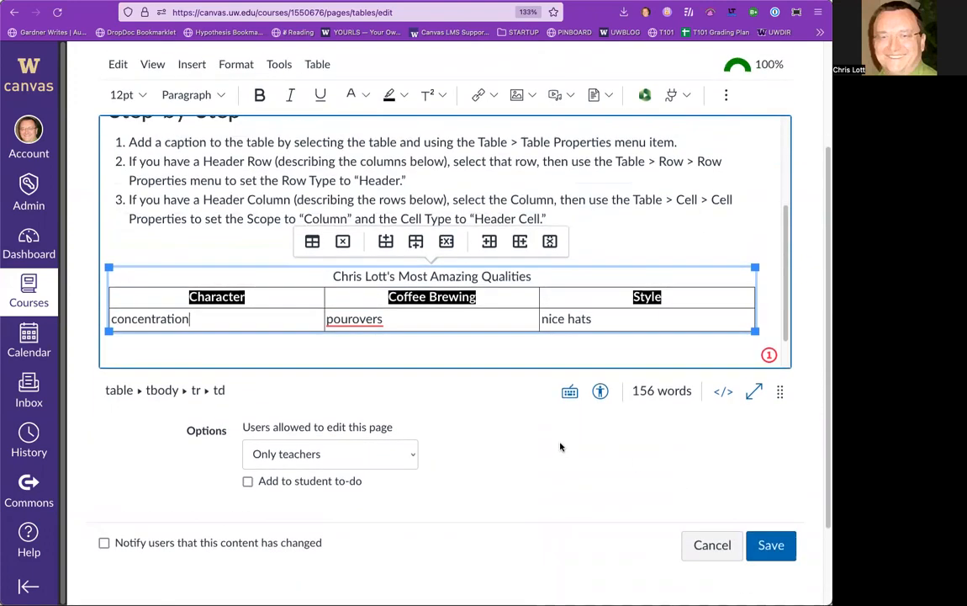
left_click(577, 220)
key("Return")
key("Return")
key("Return")
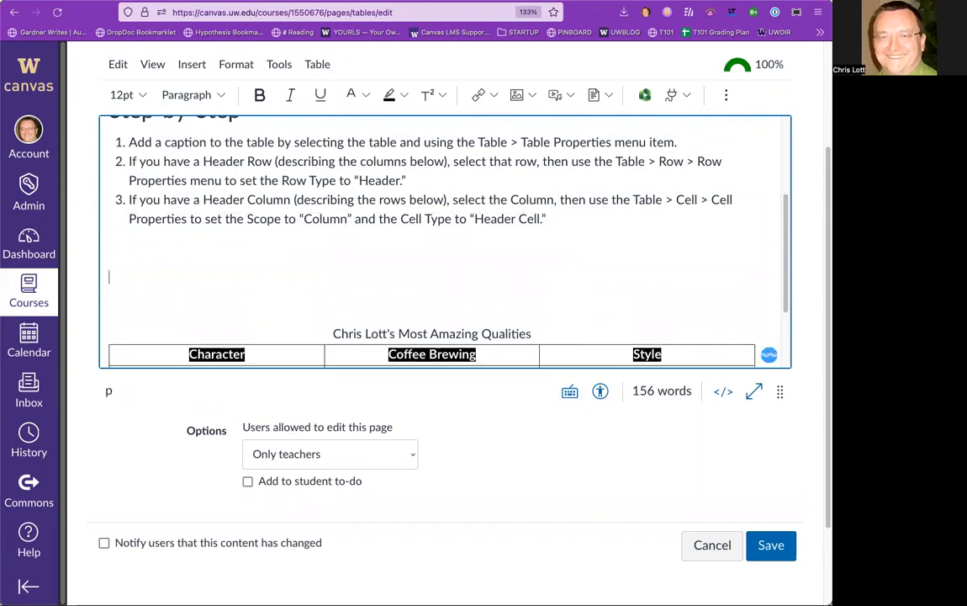
type("table")
left_click(600, 391)
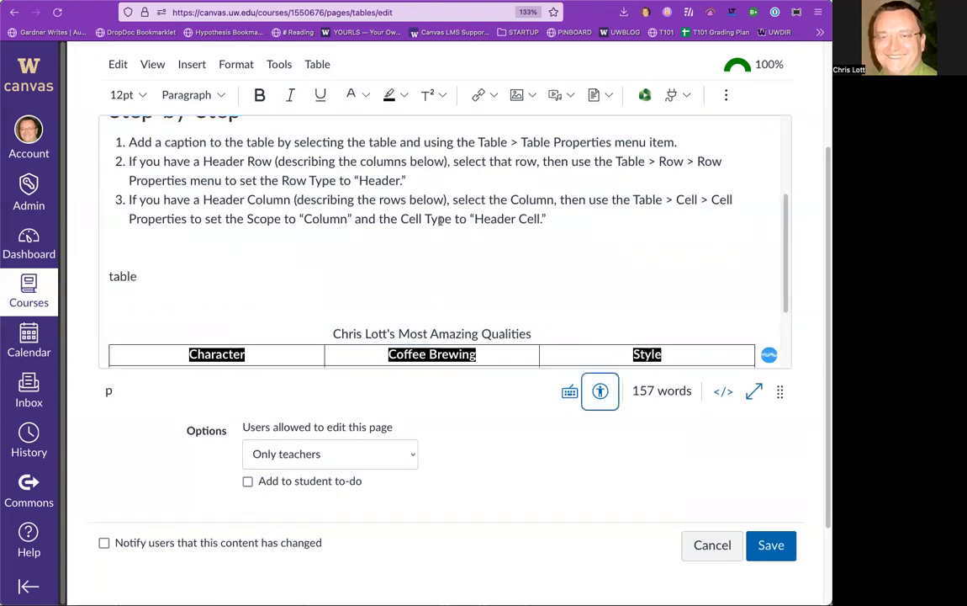
left_click(233, 276)
type("sdsasd\\")
key("BackSpace")
key("Return")
type("assasa asdsadsada")
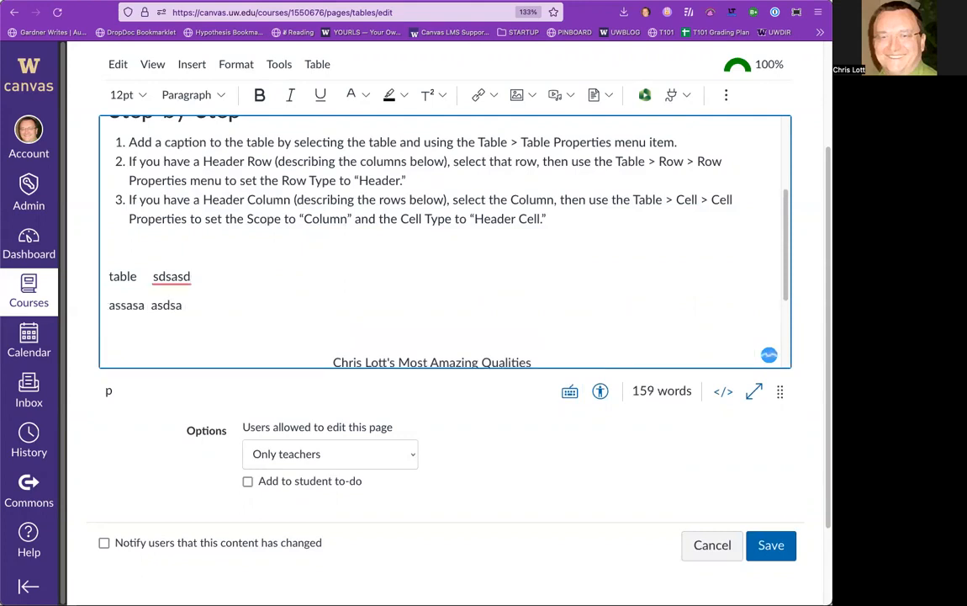
Delete the plain-text mock table and the extra blank lines below the Step-by-Step list.
left_click_drag(257, 322, 57, 269)
key("BackSpace")
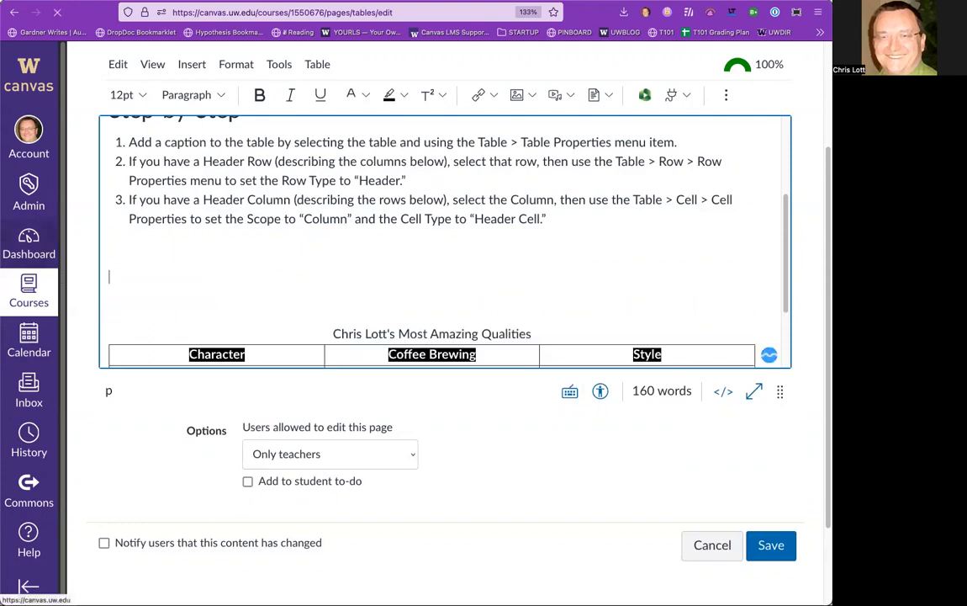
key("BackSpace")
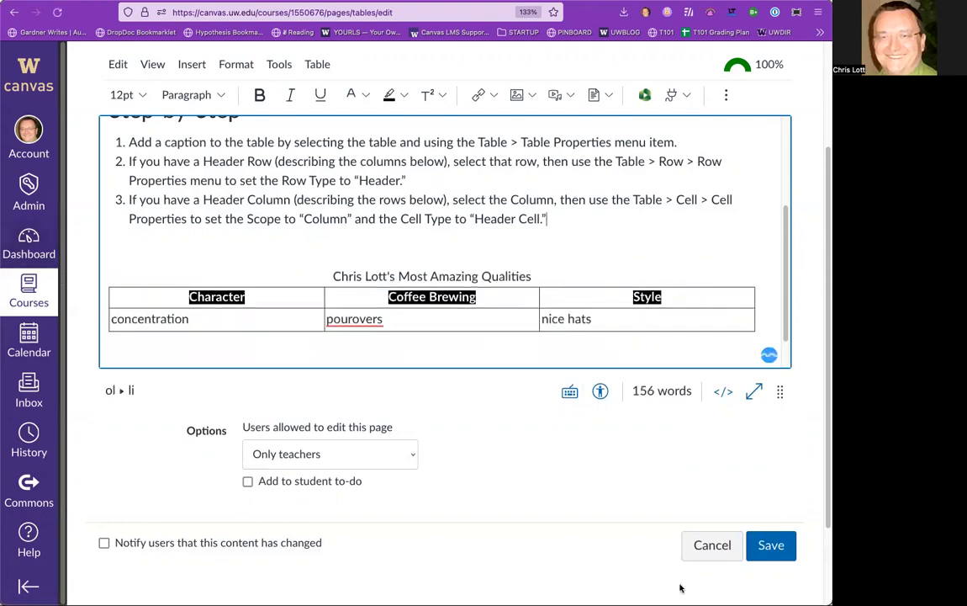
Discard the edits to the Tables page and go on to the module page "A Note About Canvas Media Recordings".
left_click(703, 544)
left_click(504, 346)
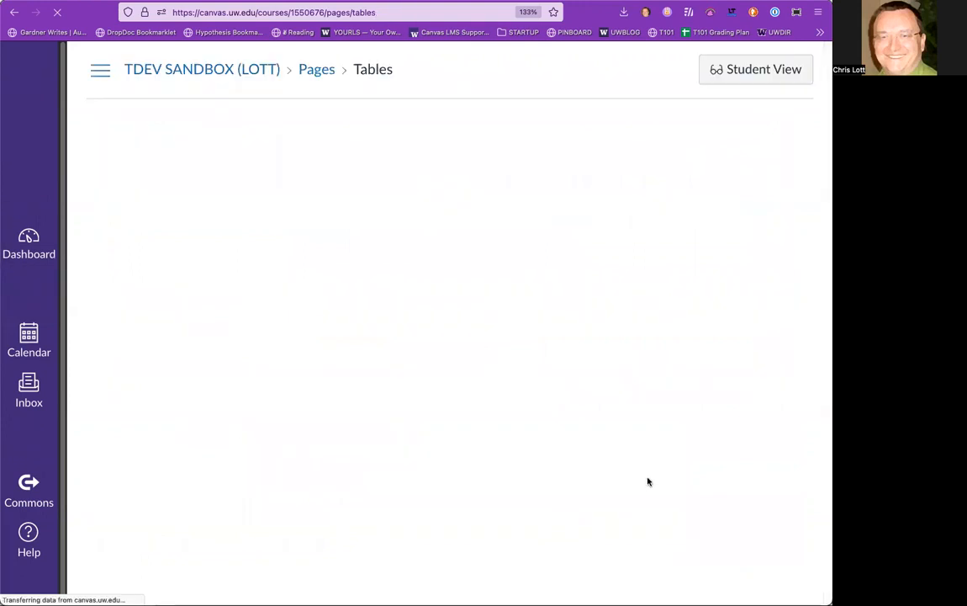
scroll(710, 494, "down", 1)
left_click(768, 557)
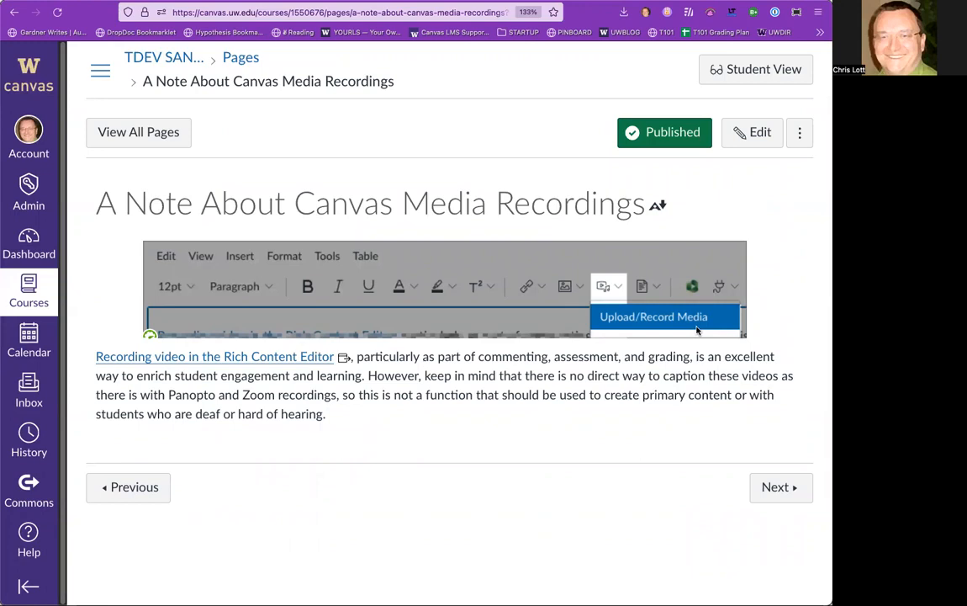
Edit the page and start a new media recording on a new line below its paragraph, allowing camera and microphone access.
left_click(745, 132)
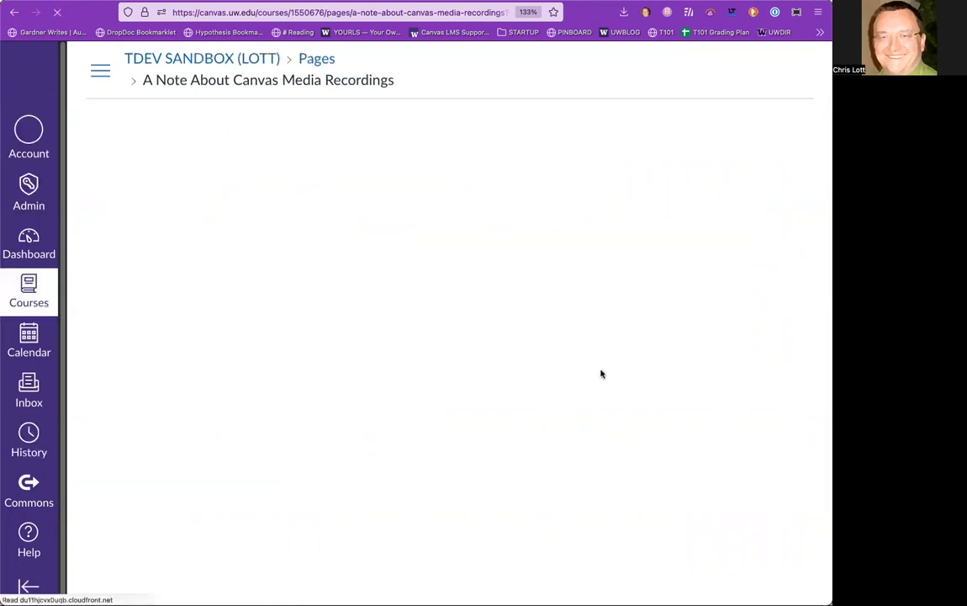
scroll(462, 434, "down", 1)
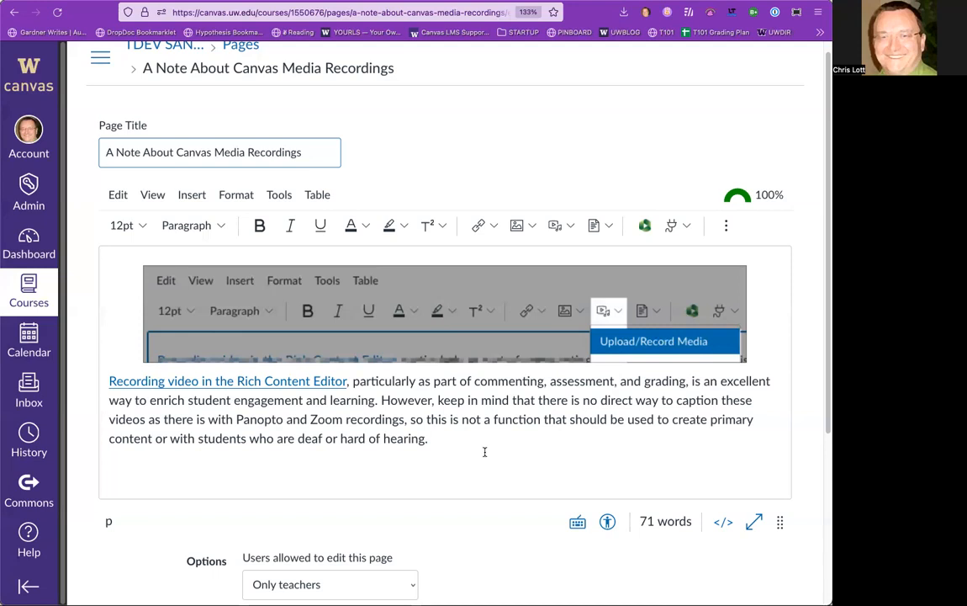
left_click(478, 448)
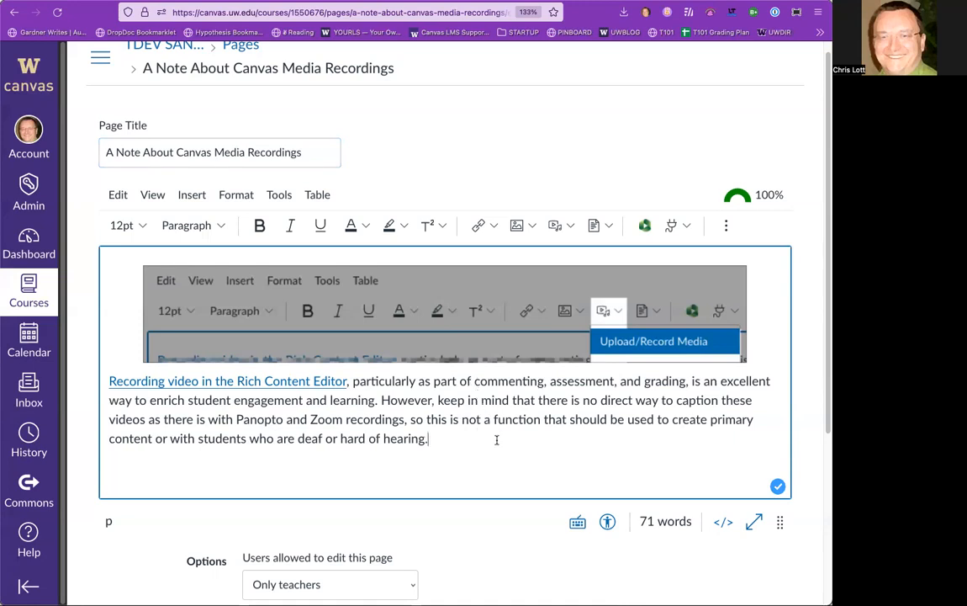
key("Return")
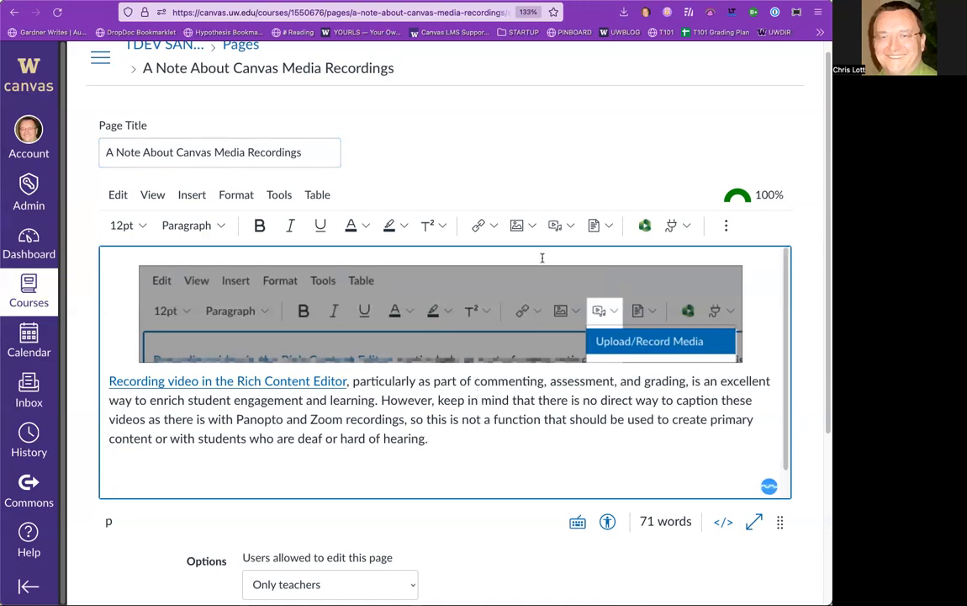
left_click(570, 229)
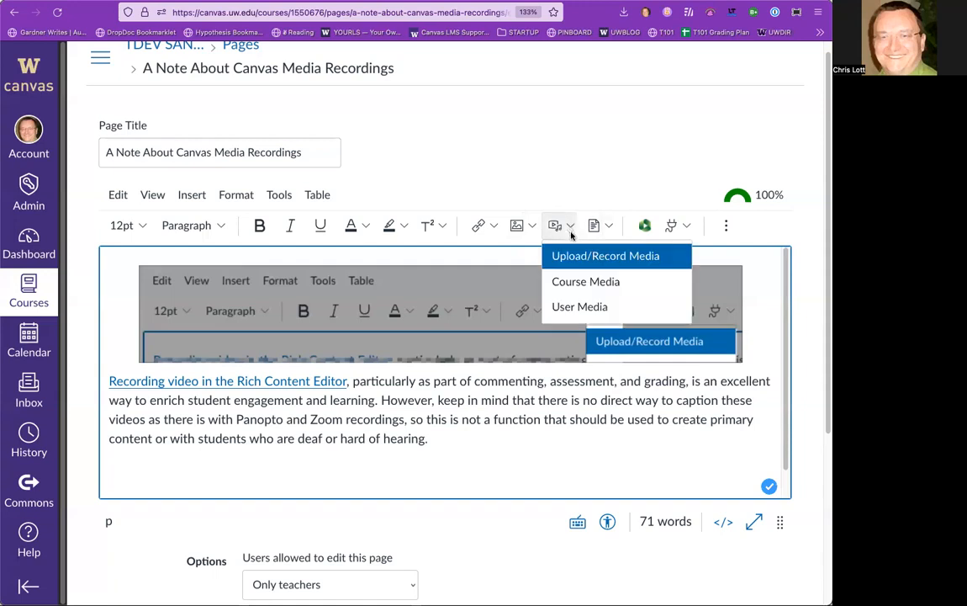
left_click(606, 256)
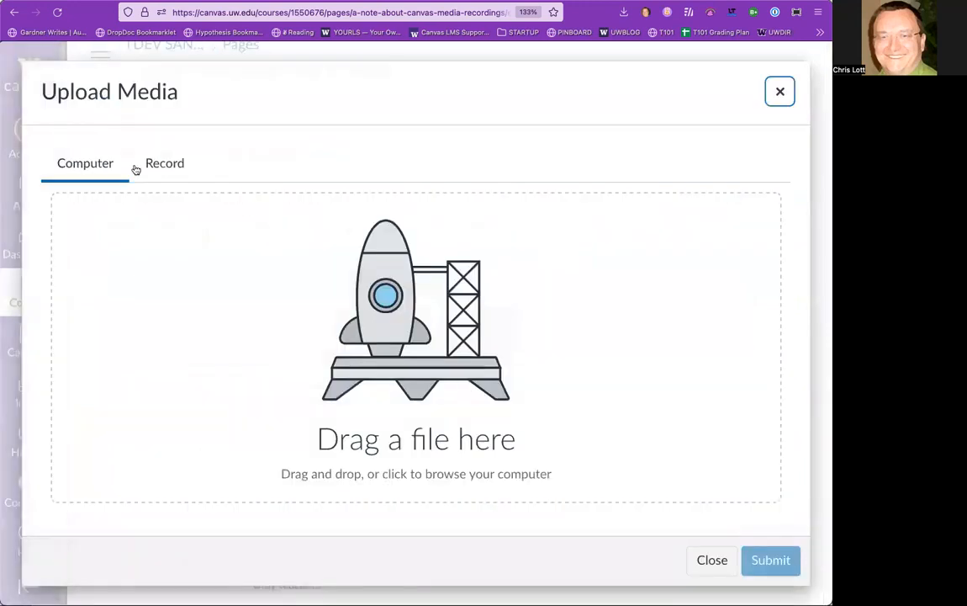
left_click(165, 165)
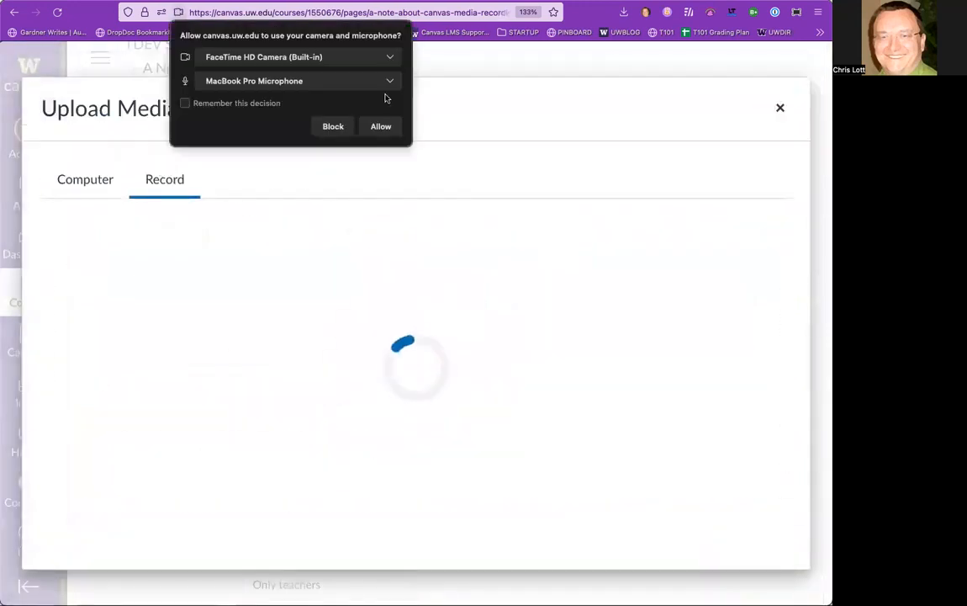
left_click(381, 126)
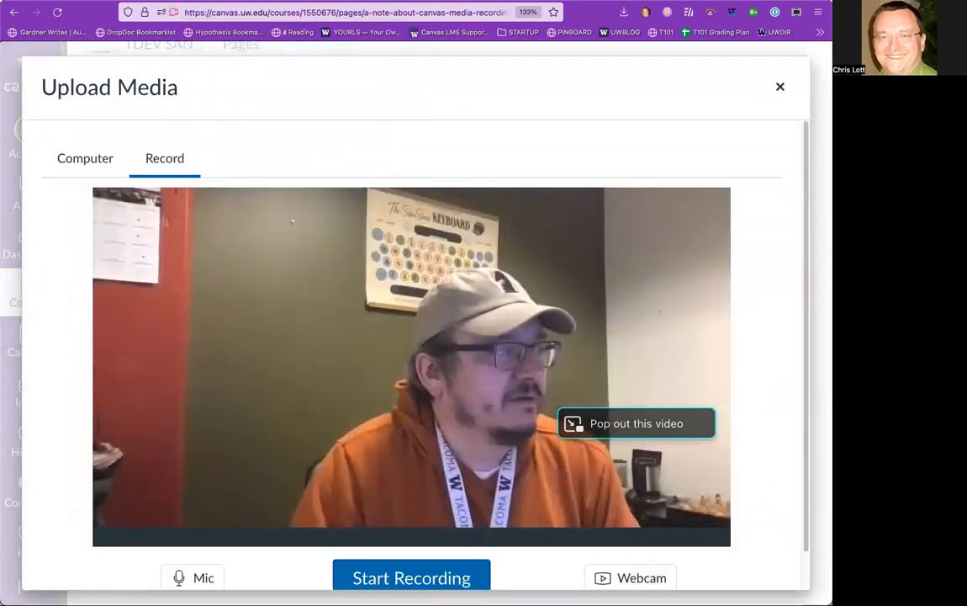
Switch the recording camera to the HD Pro Webcam C920 and allow access with the MacBook Pro Microphone.
scroll(469, 418, "down", 1)
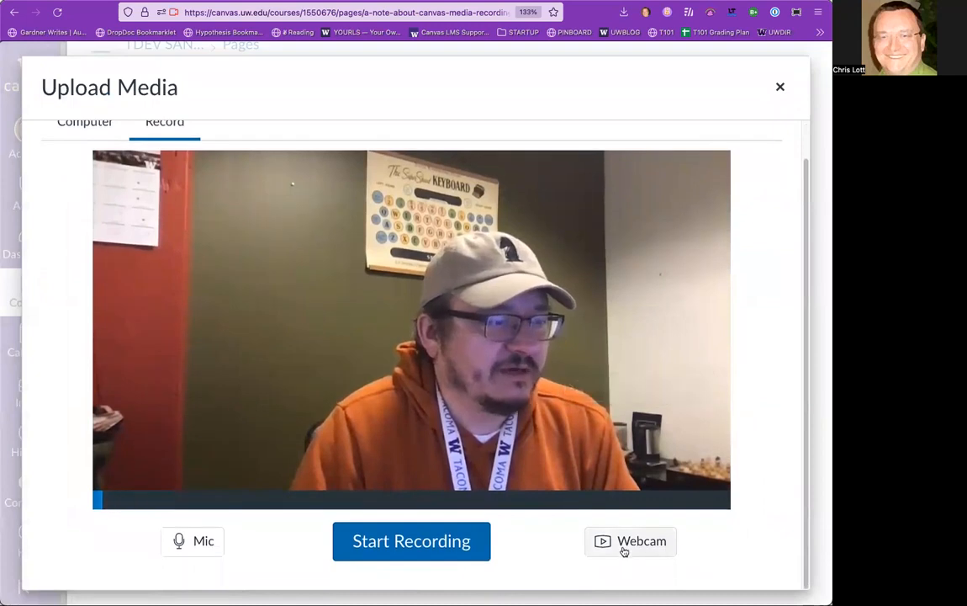
left_click(624, 551)
left_click(637, 528)
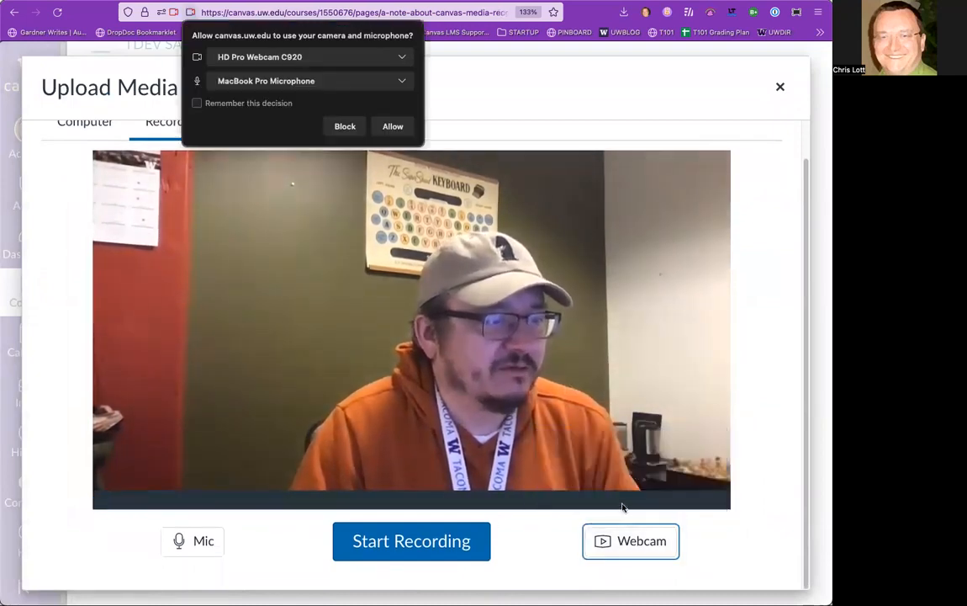
left_click(392, 126)
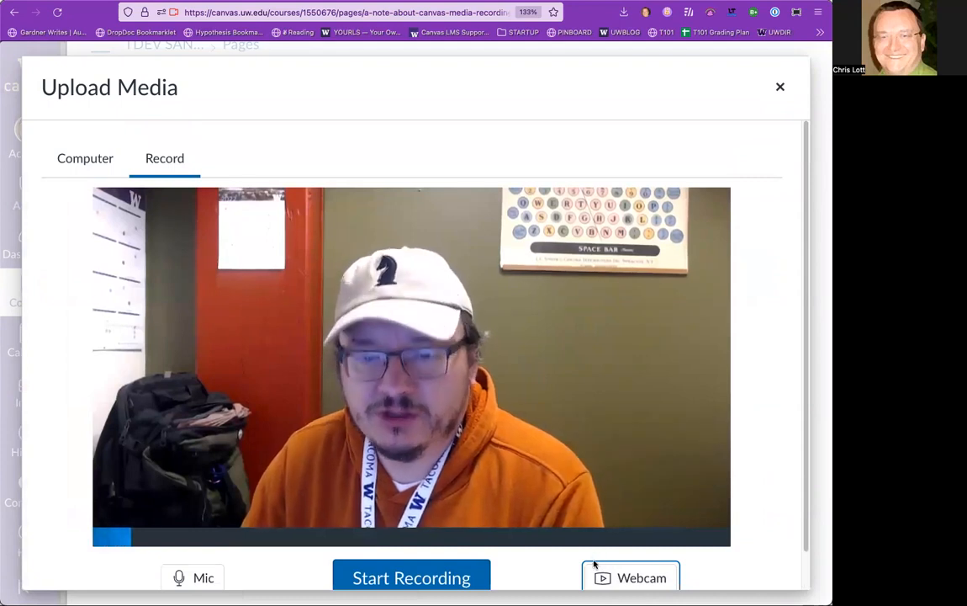
Record a webcam clip about 10 seconds long and finish the recording.
scroll(505, 454, "down", 1)
left_click(427, 545)
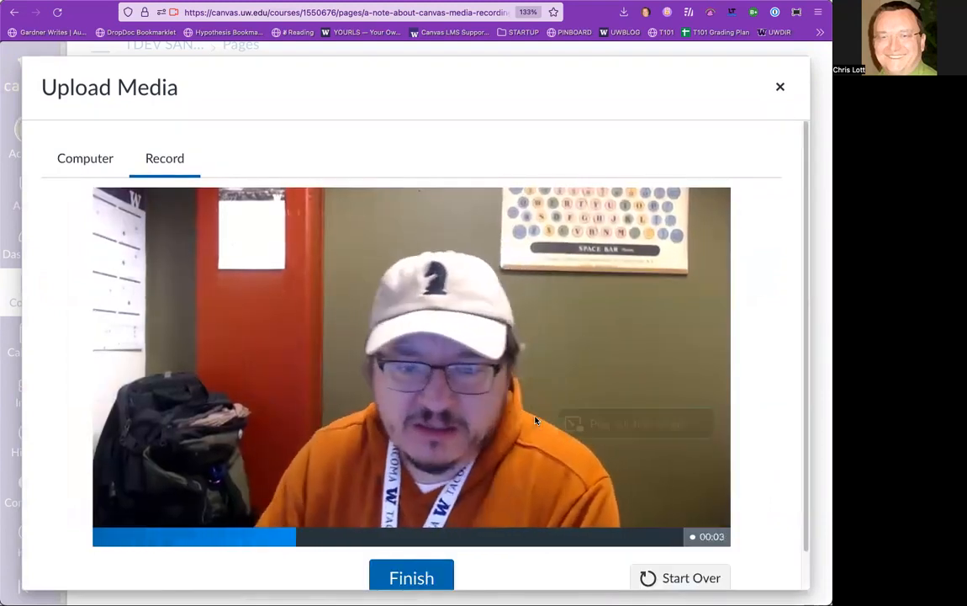
scroll(536, 420, "down", 1)
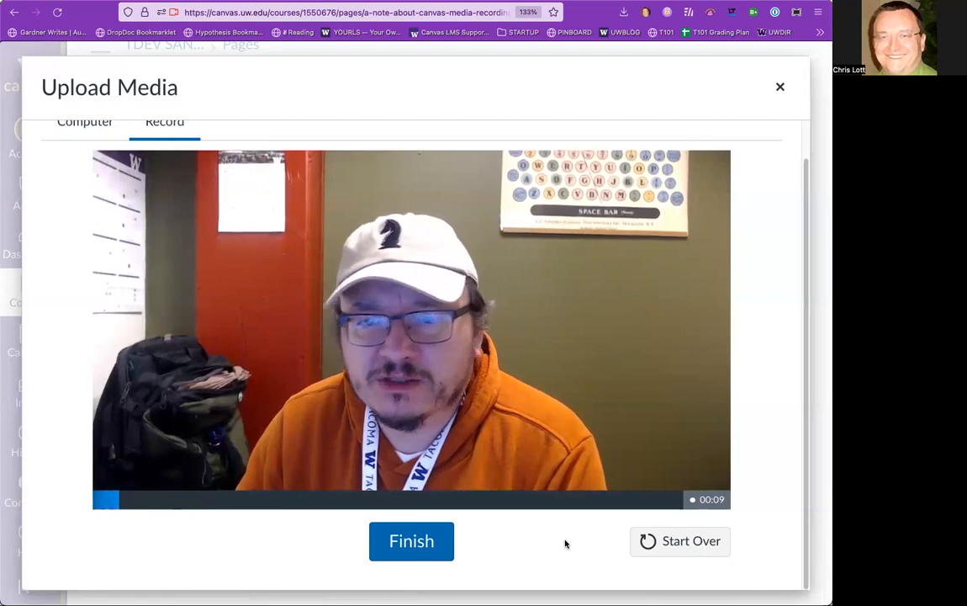
left_click(411, 542)
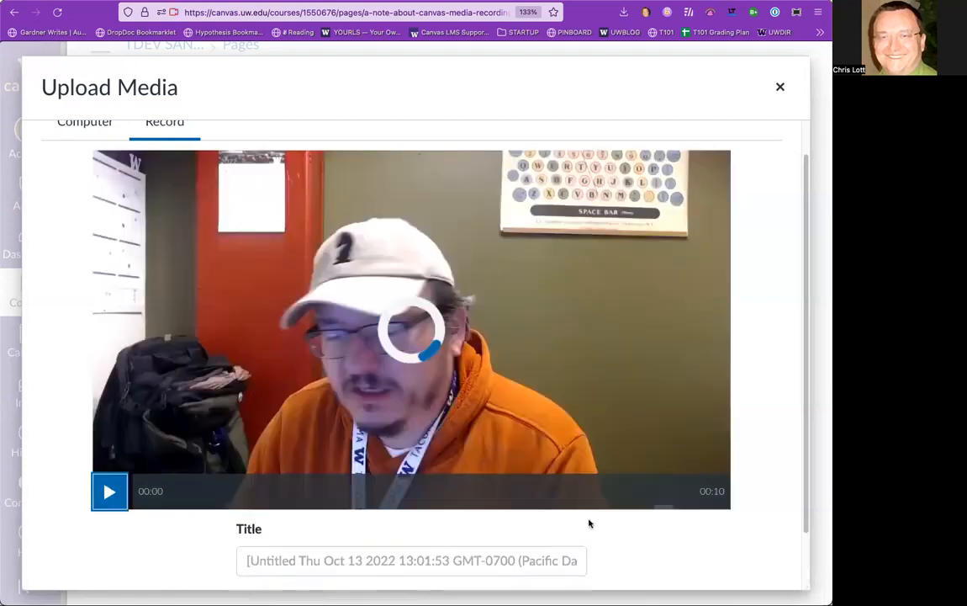
Preview the start of the recording, title it "DELETE ME", and save it into the page.
scroll(538, 504, "down", 2)
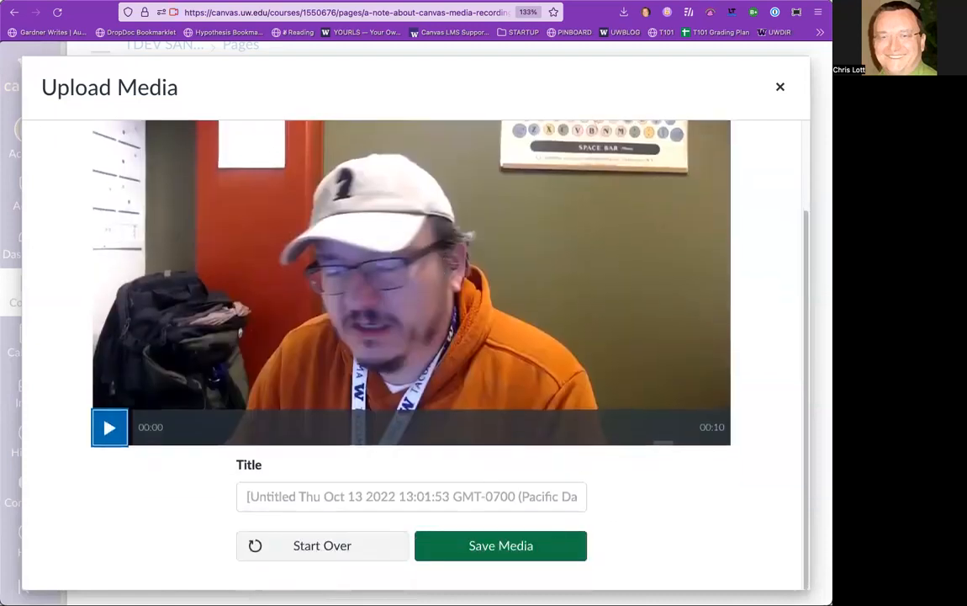
key("space")
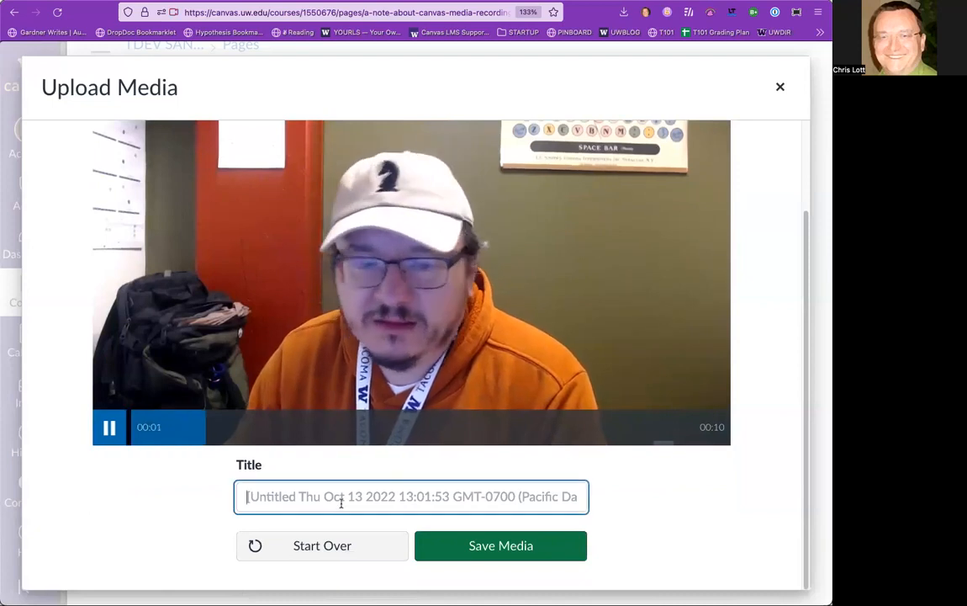
left_click(103, 428)
left_click(264, 494)
type("DELETE ME")
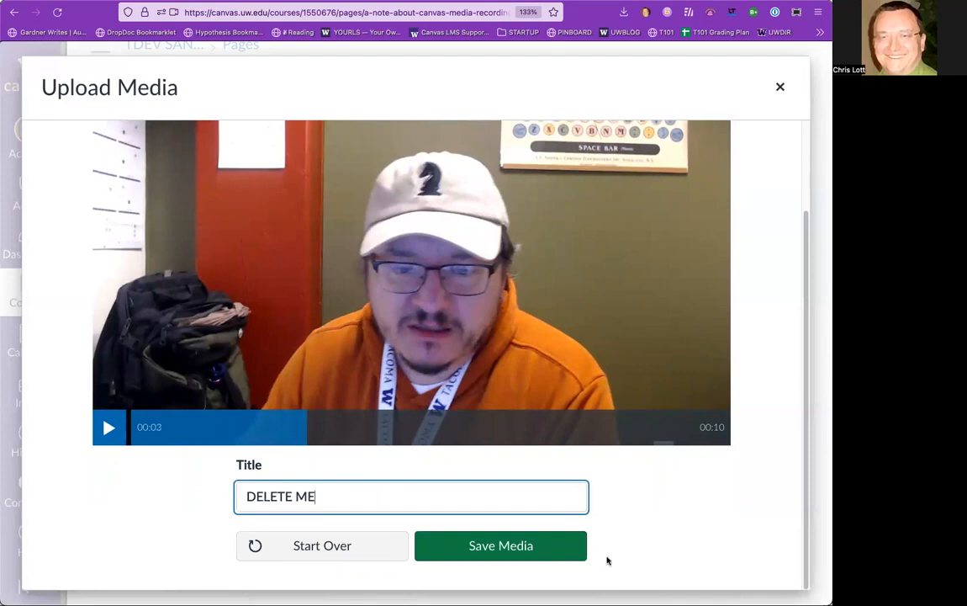
left_click(550, 553)
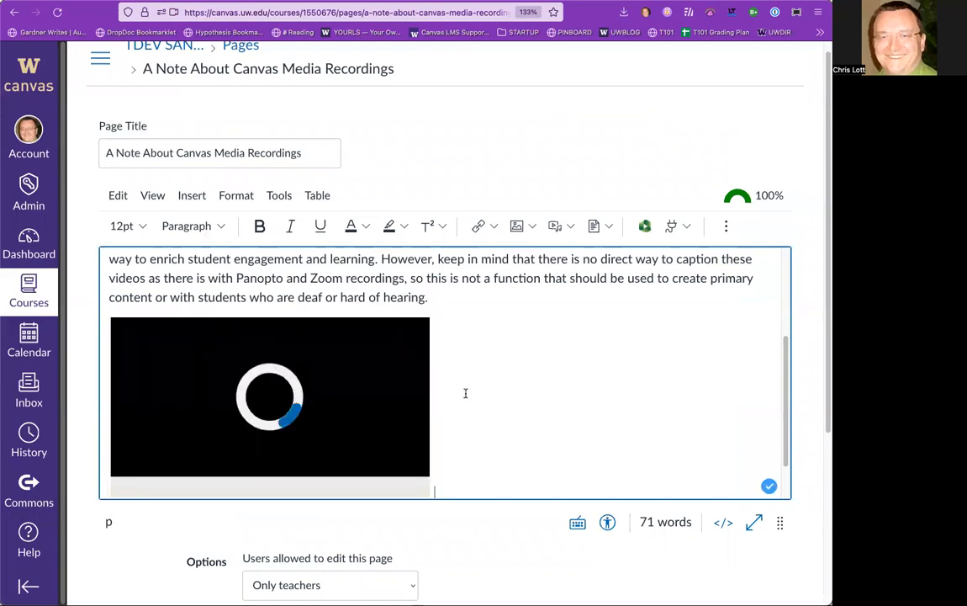
Save the page with the embedded recording and bring the video into view on the published page.
scroll(661, 473, "down", 1)
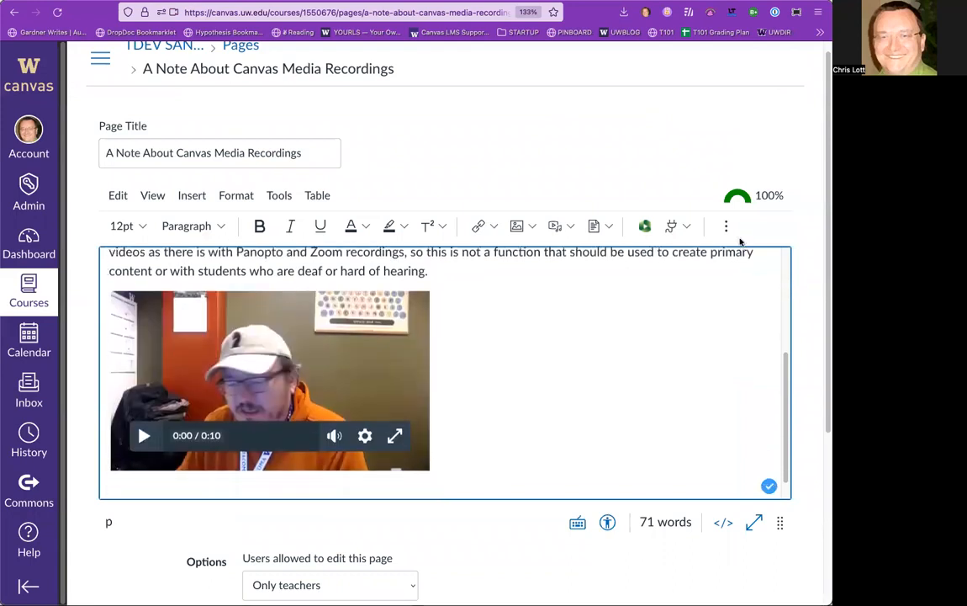
scroll(659, 492, "down", 1)
scroll(659, 492, "down", 5)
left_click(771, 530)
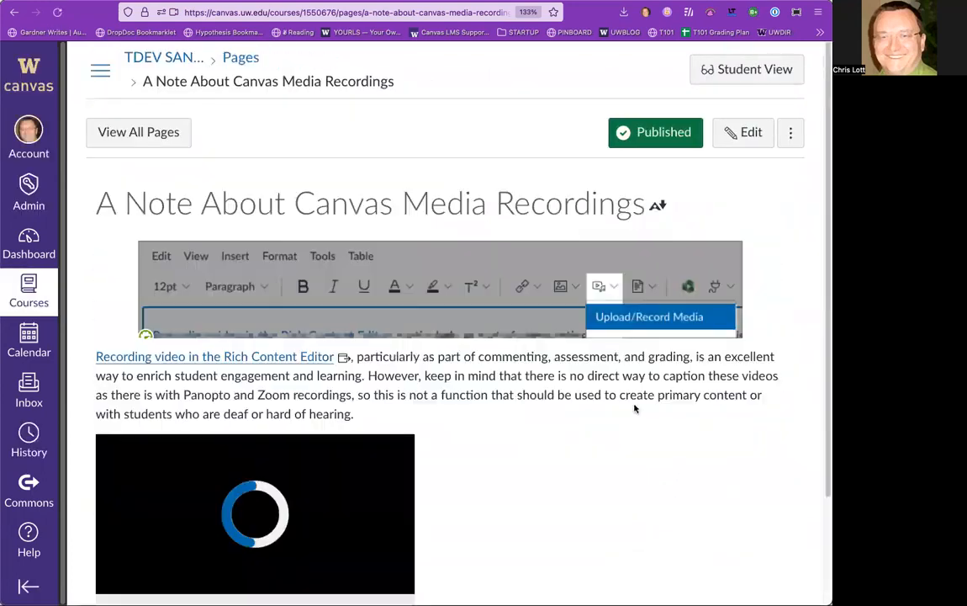
scroll(632, 399, "down", 3)
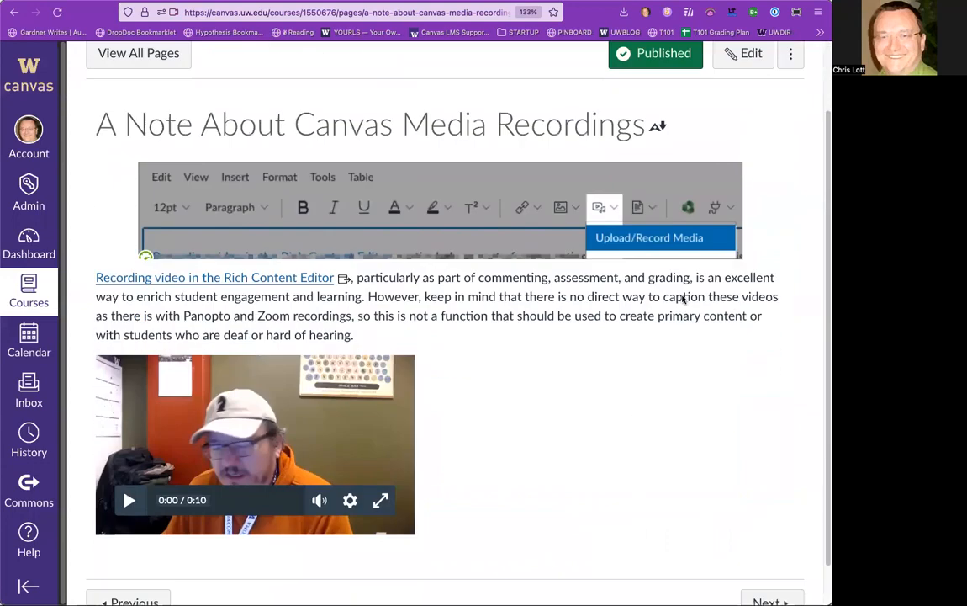
Reopen the page for editing to inspect the embedded recording, and leave the editor without saving.
left_click(751, 54)
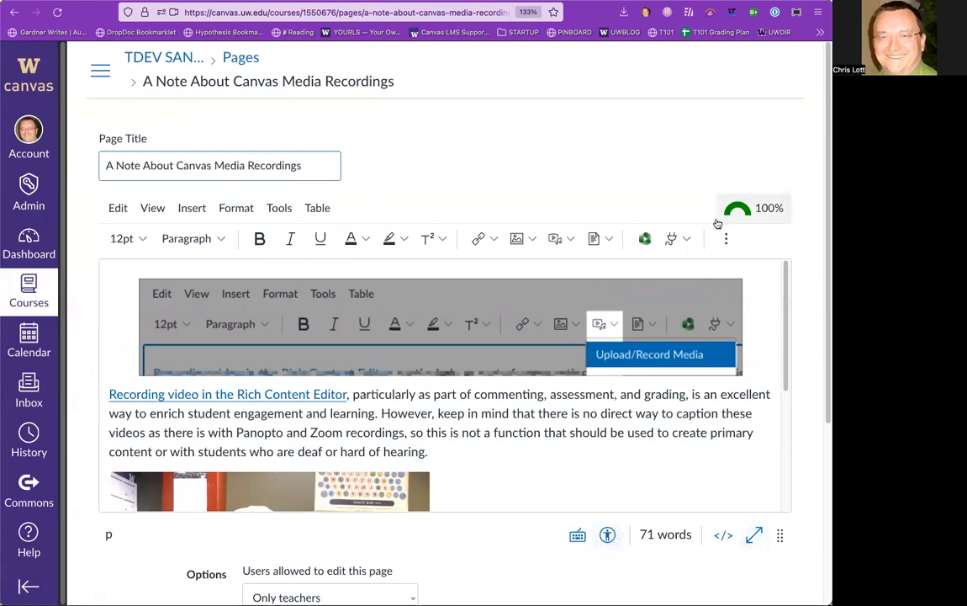
scroll(686, 473, "down", 5)
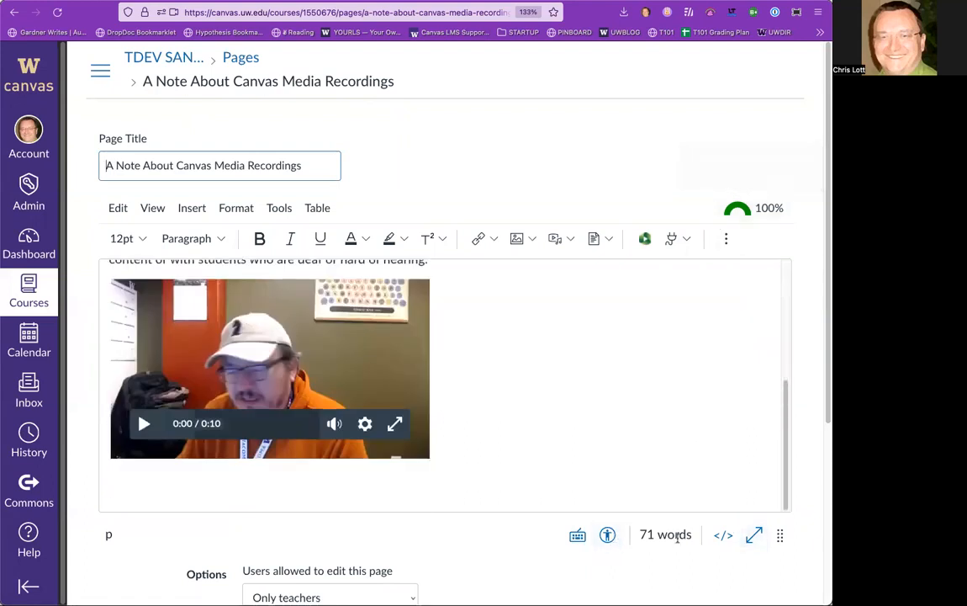
scroll(678, 546, "down", 4)
left_click(695, 552)
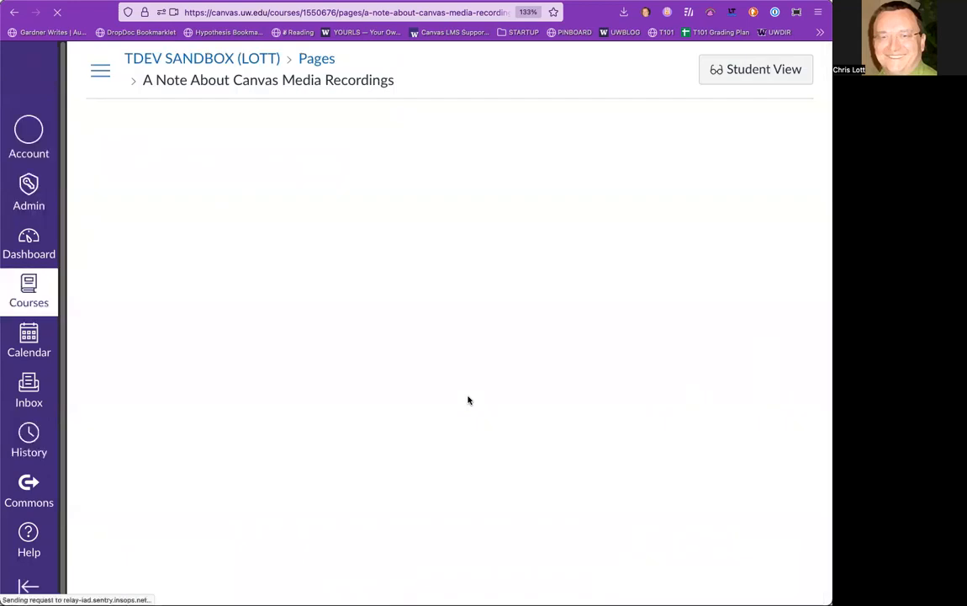
Examine the playback settings of the embedded video on the published page.
scroll(379, 473, "down", 1)
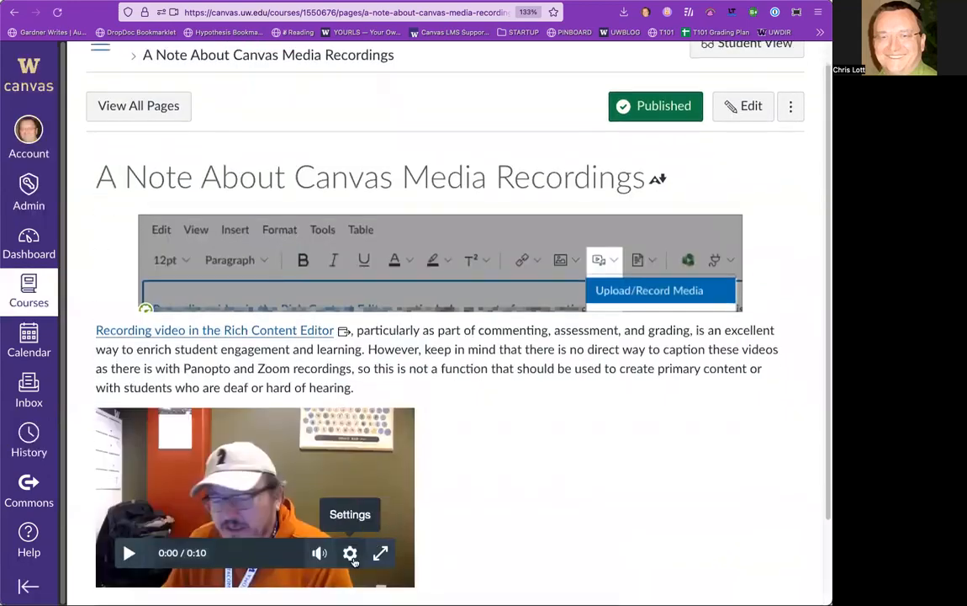
left_click(350, 555)
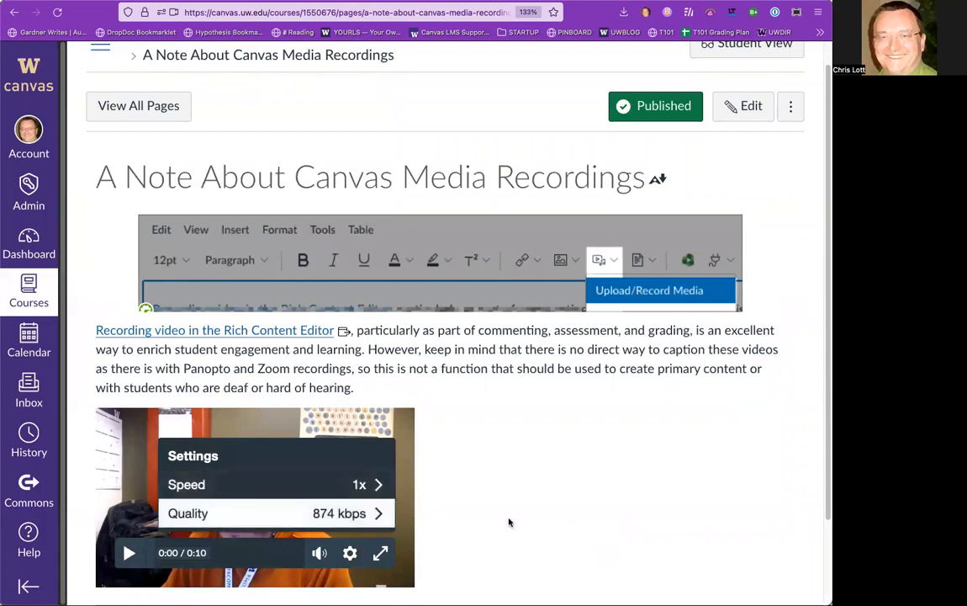
scroll(509, 522, "down", 1)
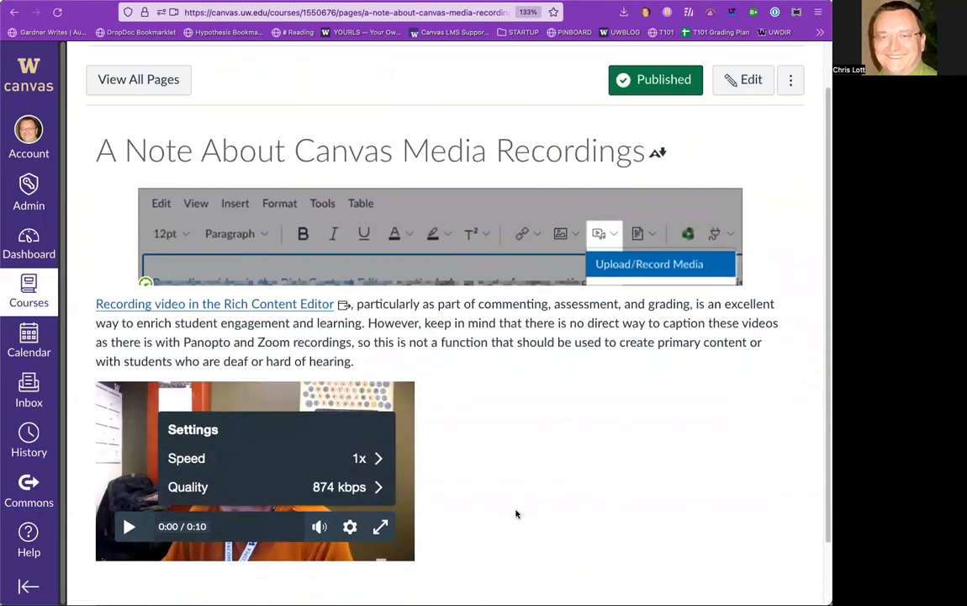
Delete the embedded recording from the page content and save the page.
left_click(762, 80)
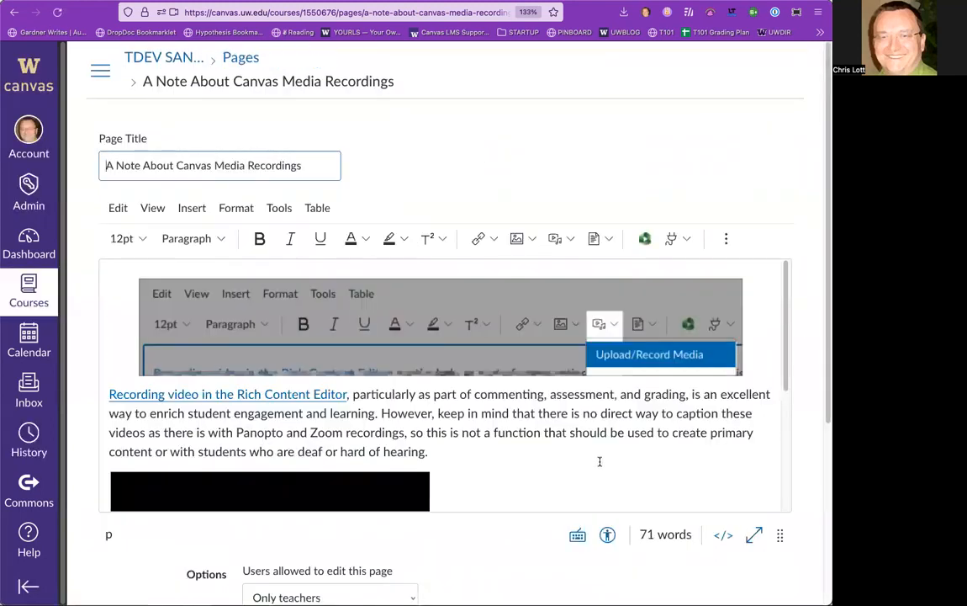
scroll(581, 429, "down", 5)
left_click(514, 446)
key("BackSpace")
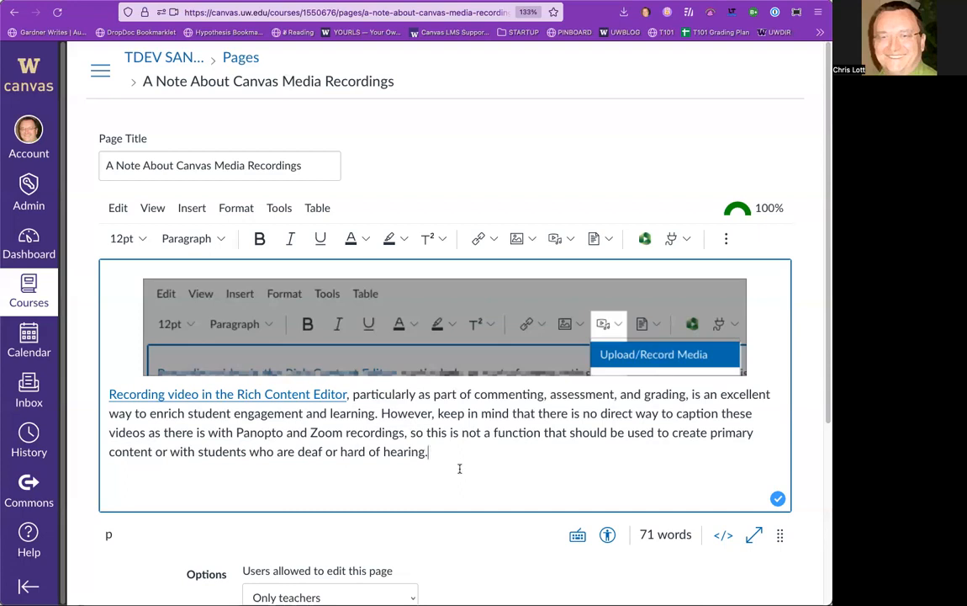
scroll(602, 447, "down", 3)
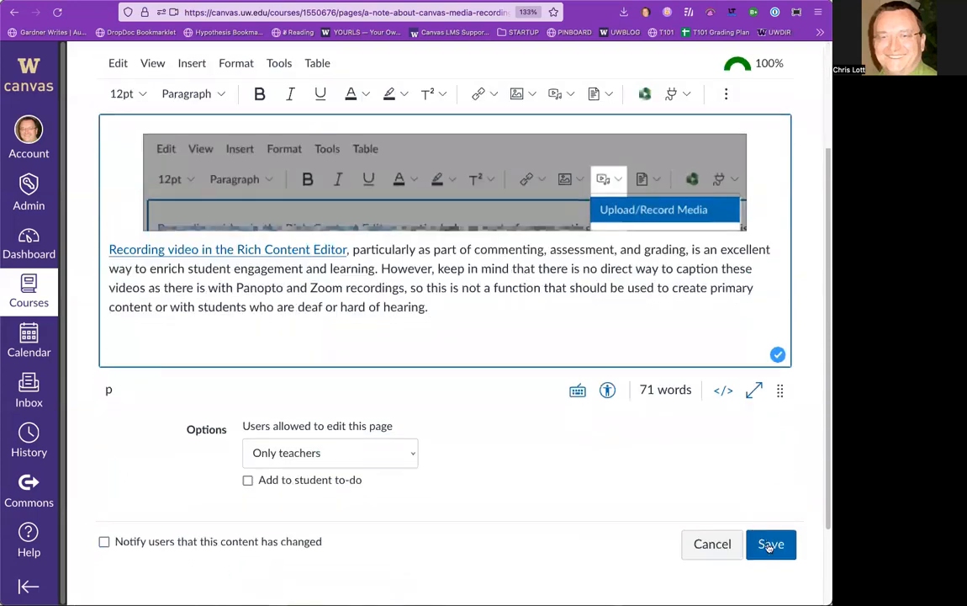
left_click(758, 547)
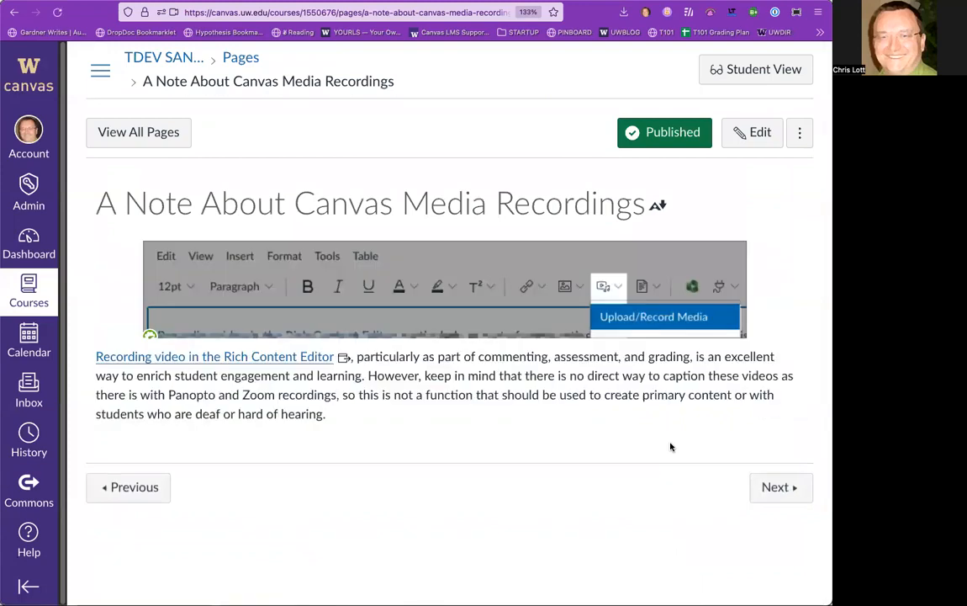
Go on through "Trying a Screen Reader" to the module's last item and open its "Back to Teaching Tip Live Home Page" link.
left_click(767, 486)
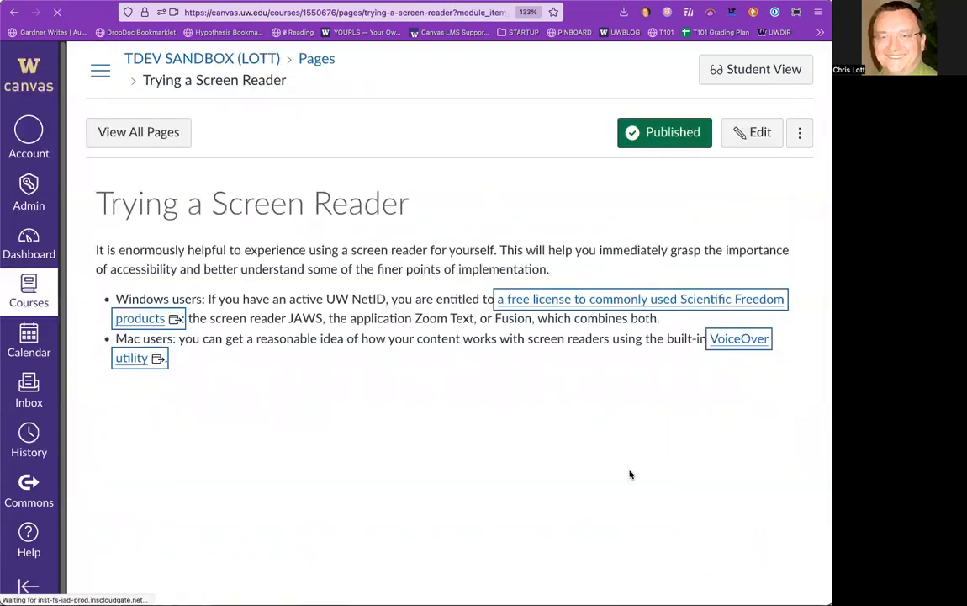
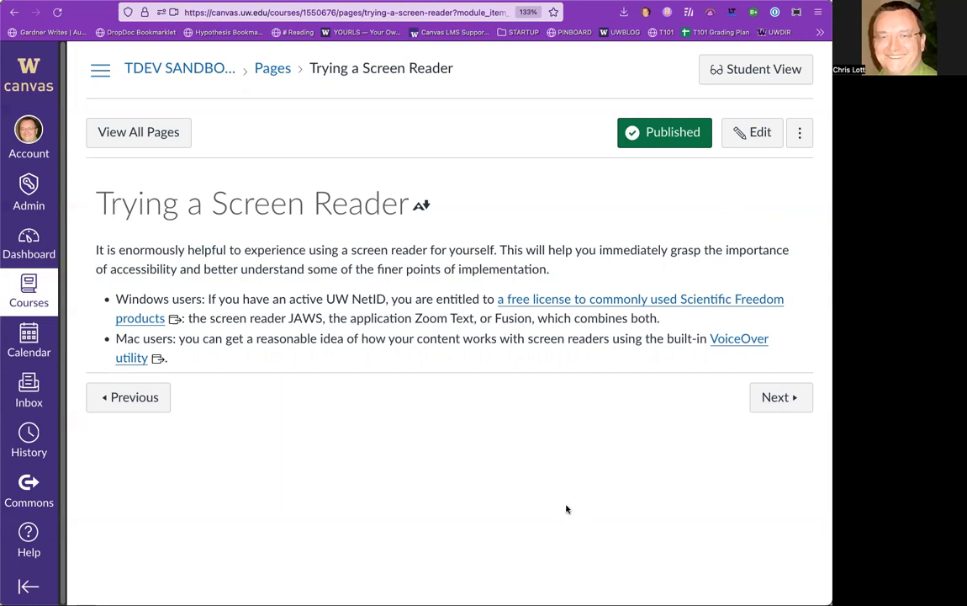
left_click(772, 397)
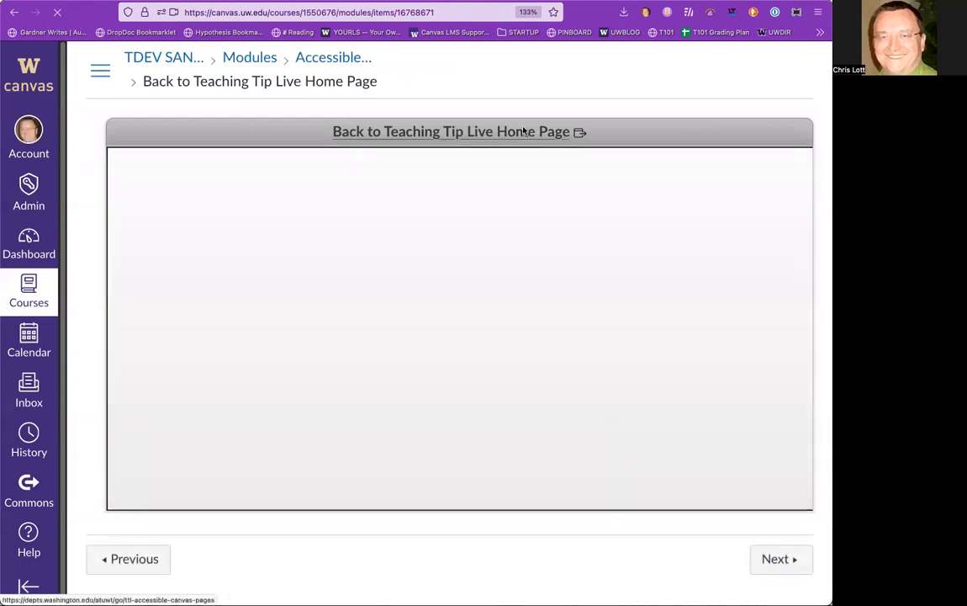
left_click(525, 127)
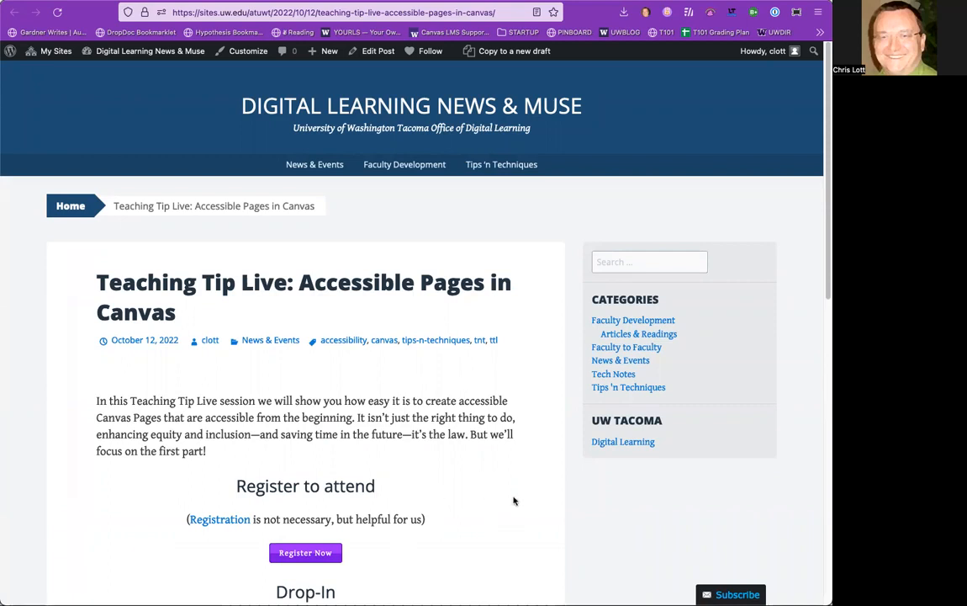
Open the "Teaching Tip Live Presentation Content" document from the Resources section of the session's home page.
scroll(508, 496, "down", 1)
scroll(508, 496, "down", 3)
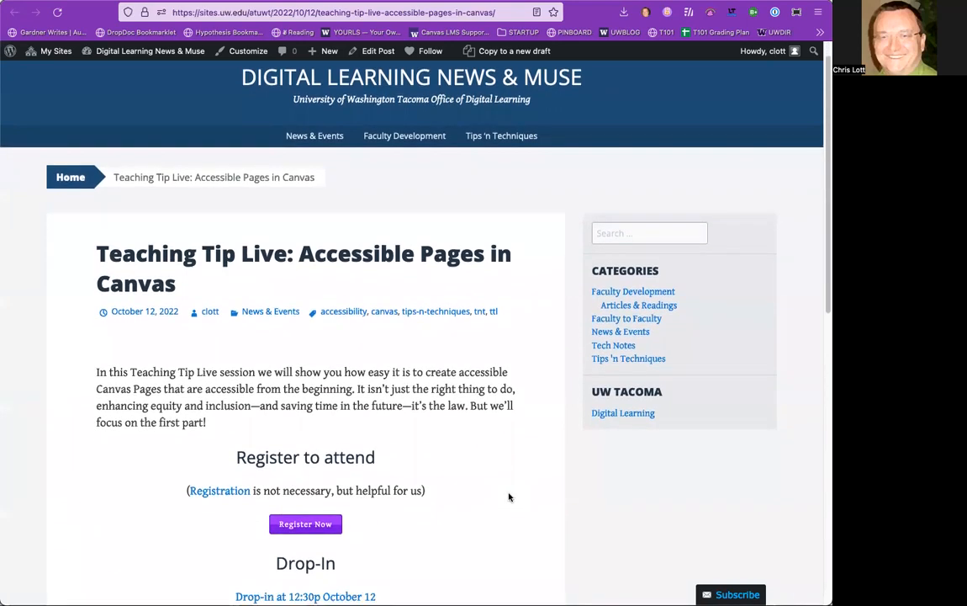
scroll(510, 497, "down", 5)
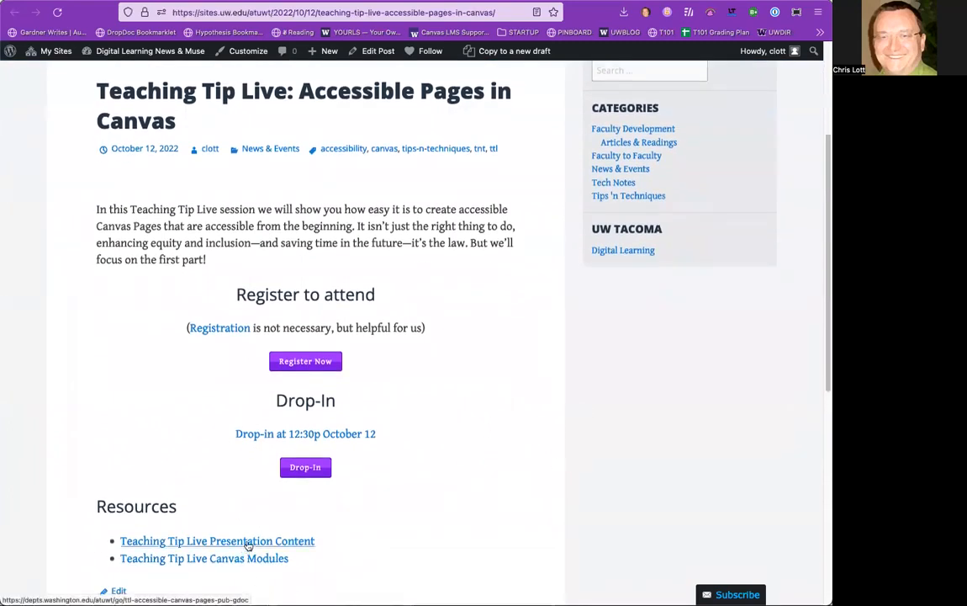
left_click(247, 543)
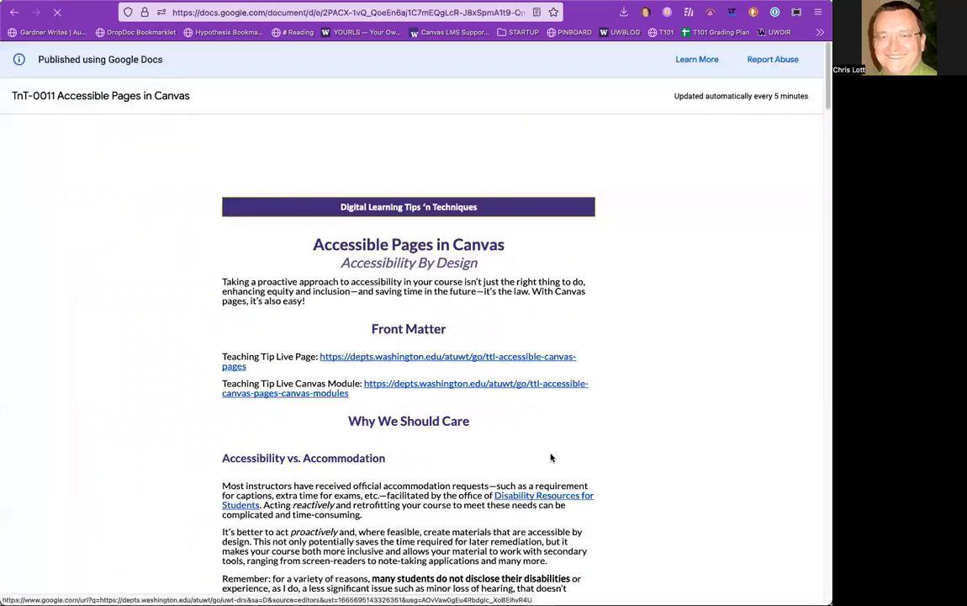
Look through the published "Accessible Pages in Canvas" document down to its Resources section, and return to the header structure examples.
scroll(648, 377, "down", 5)
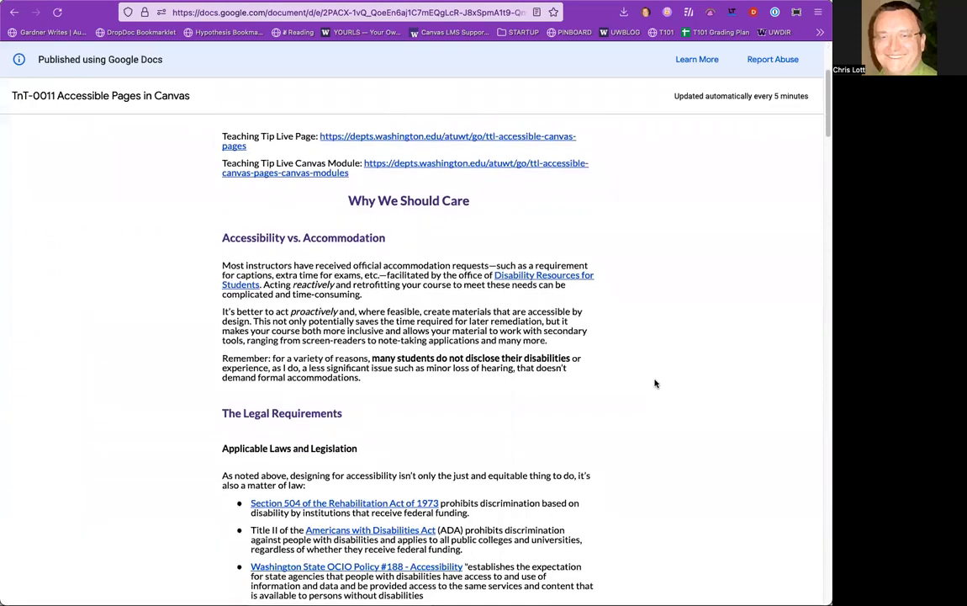
scroll(655, 383, "down", 12)
scroll(657, 377, "down", 20)
scroll(657, 374, "down", 20)
scroll(657, 372, "down", 17)
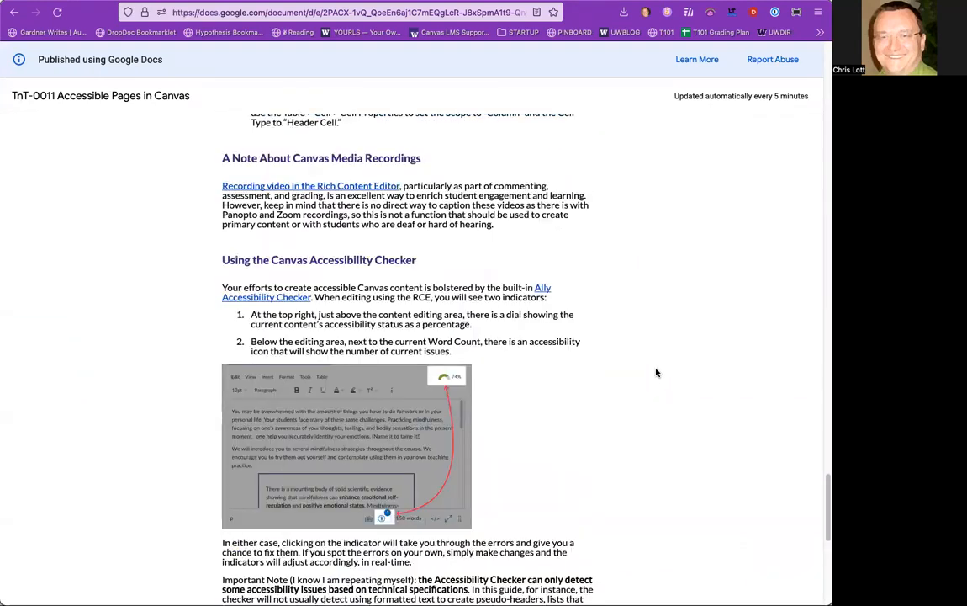
scroll(657, 372, "down", 7)
scroll(650, 388, "down", 3)
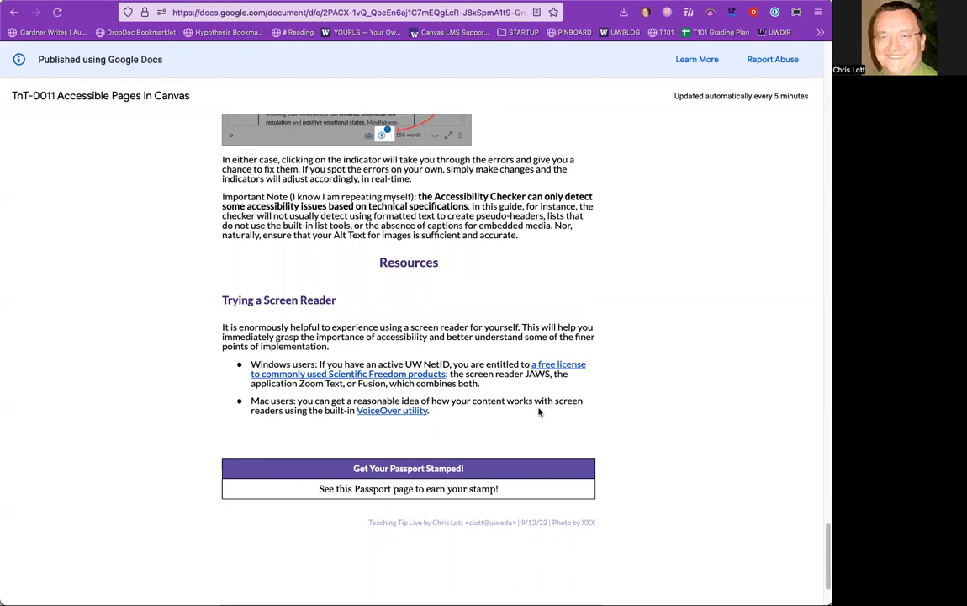
scroll(542, 394, "up", 15)
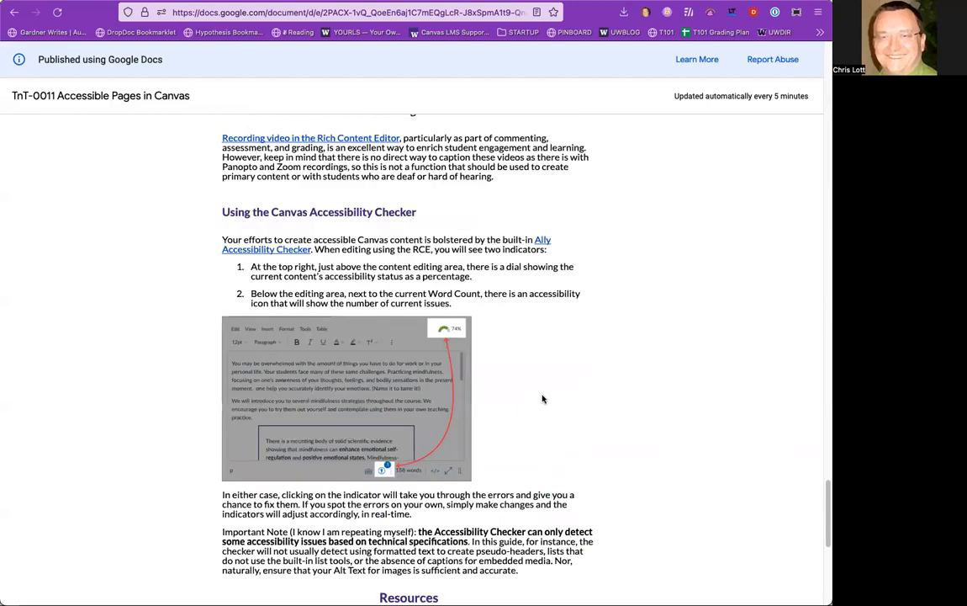
scroll(544, 408, "up", 10)
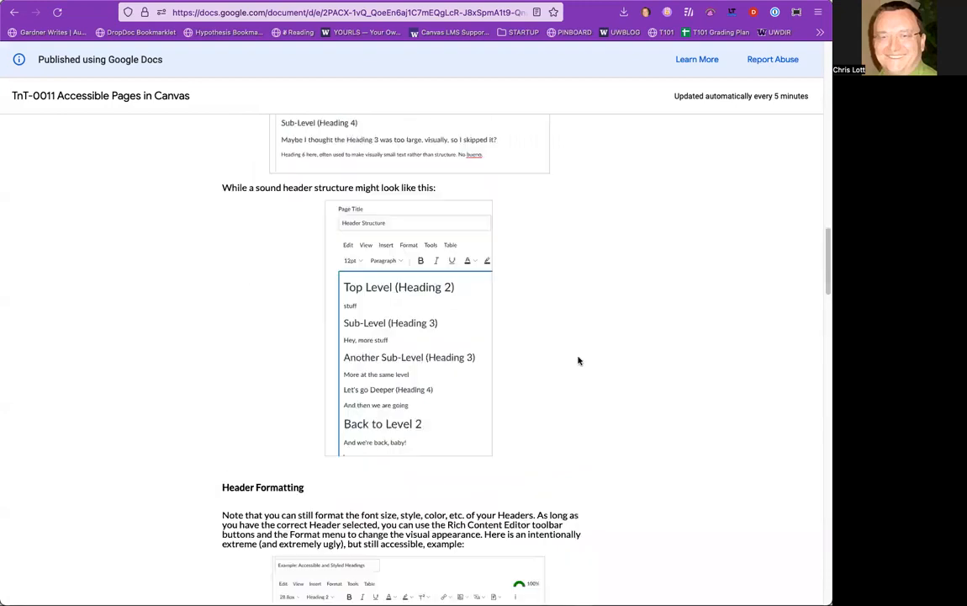
Open the bookmarked "DL" Digital Learning site, and go back to the "Creating Accessible Pages in Canvas" title slide.
left_click(820, 32)
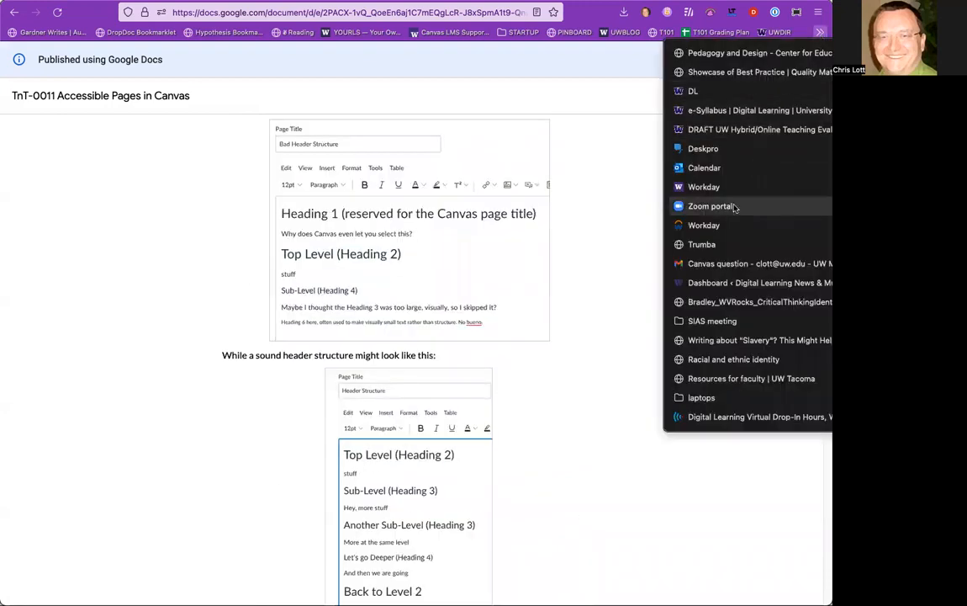
left_click(698, 91)
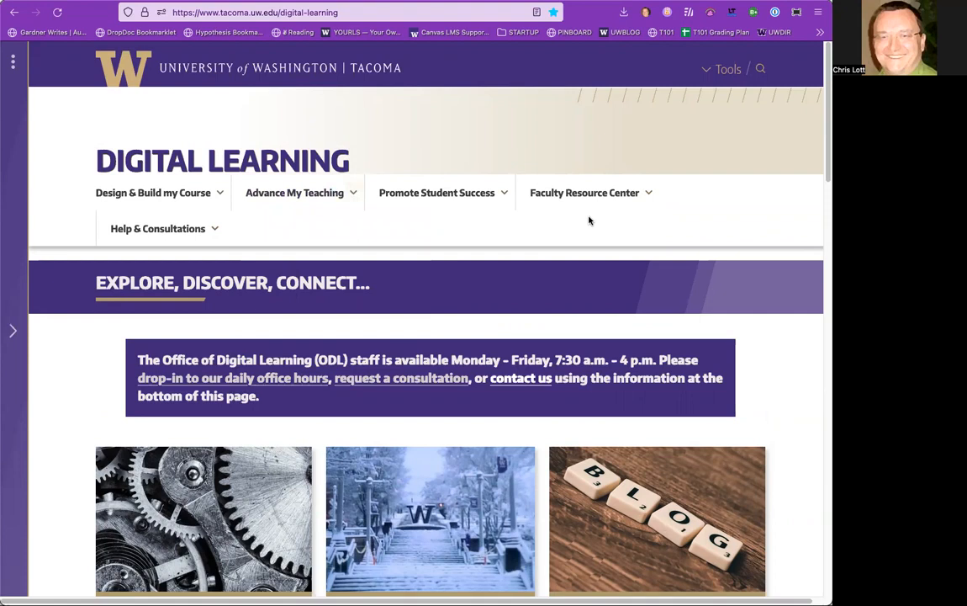
key("super+Left")
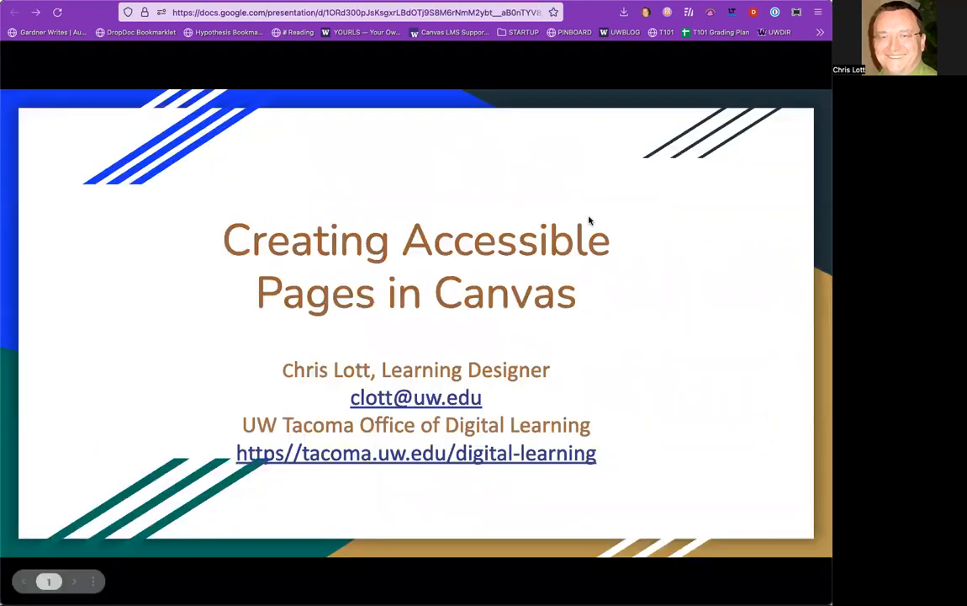